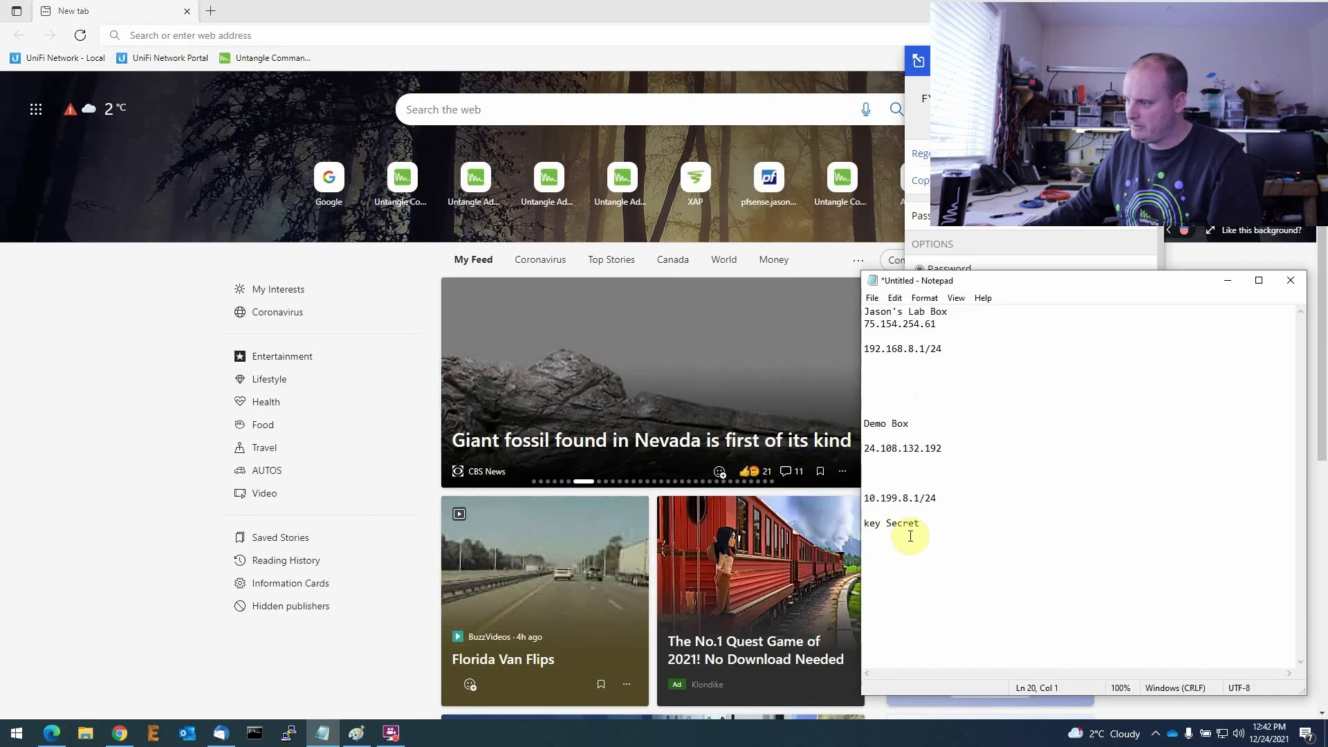
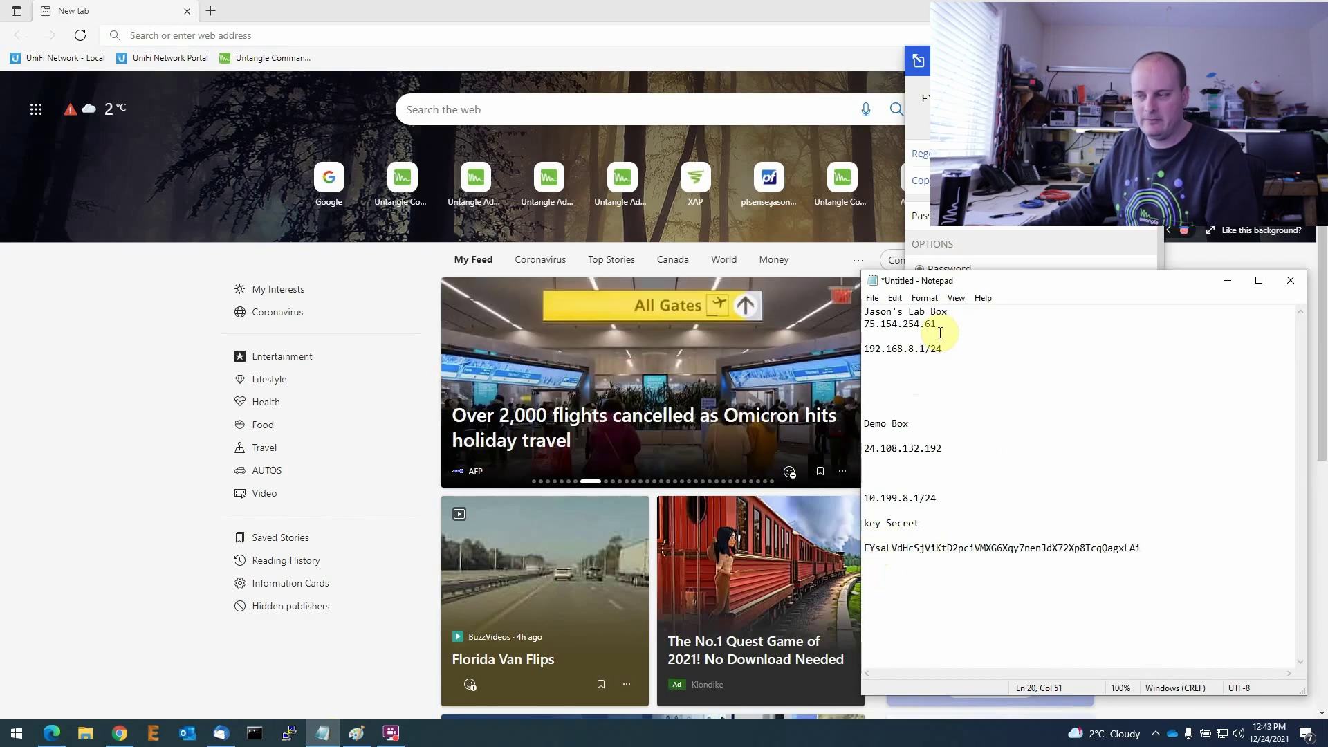
- Paste the pre-shared key into the notes and review both boxes' public IPs and subnets
drag(952, 327, 868, 312)
click(940, 327)
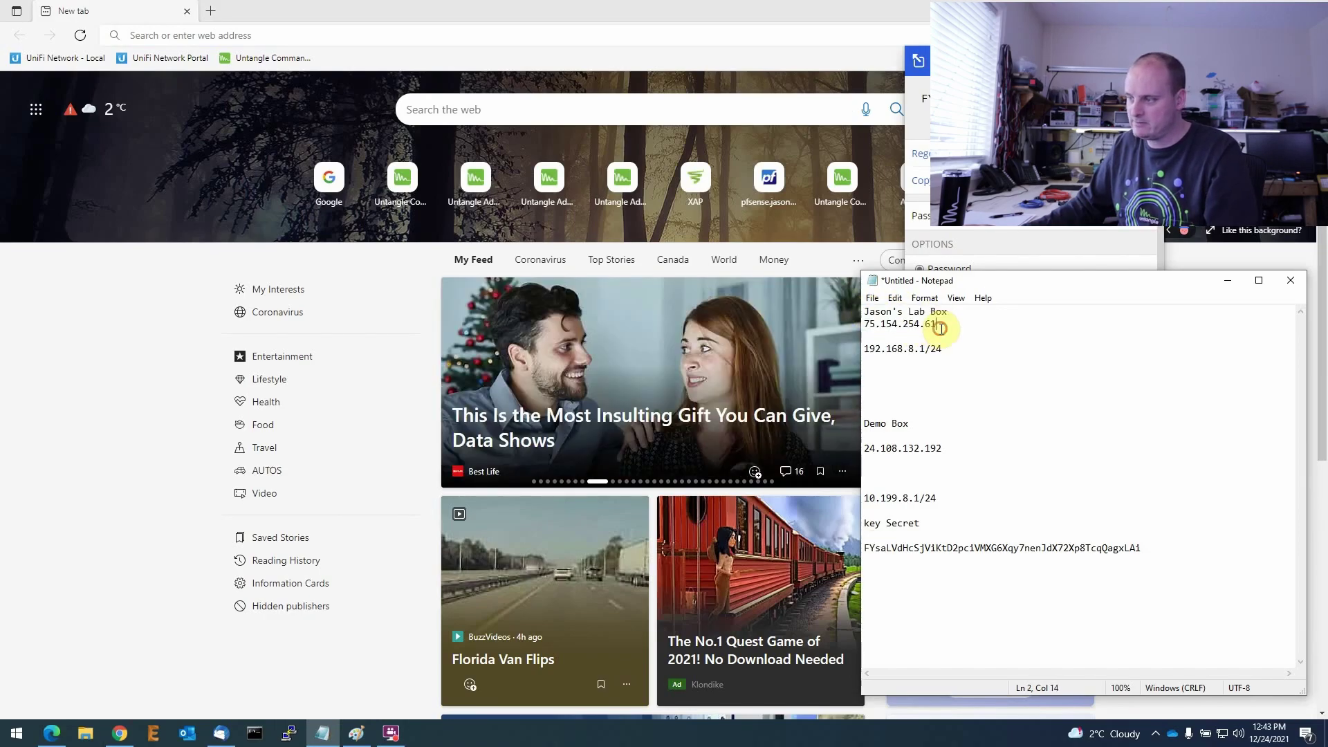
drag(954, 346, 862, 348)
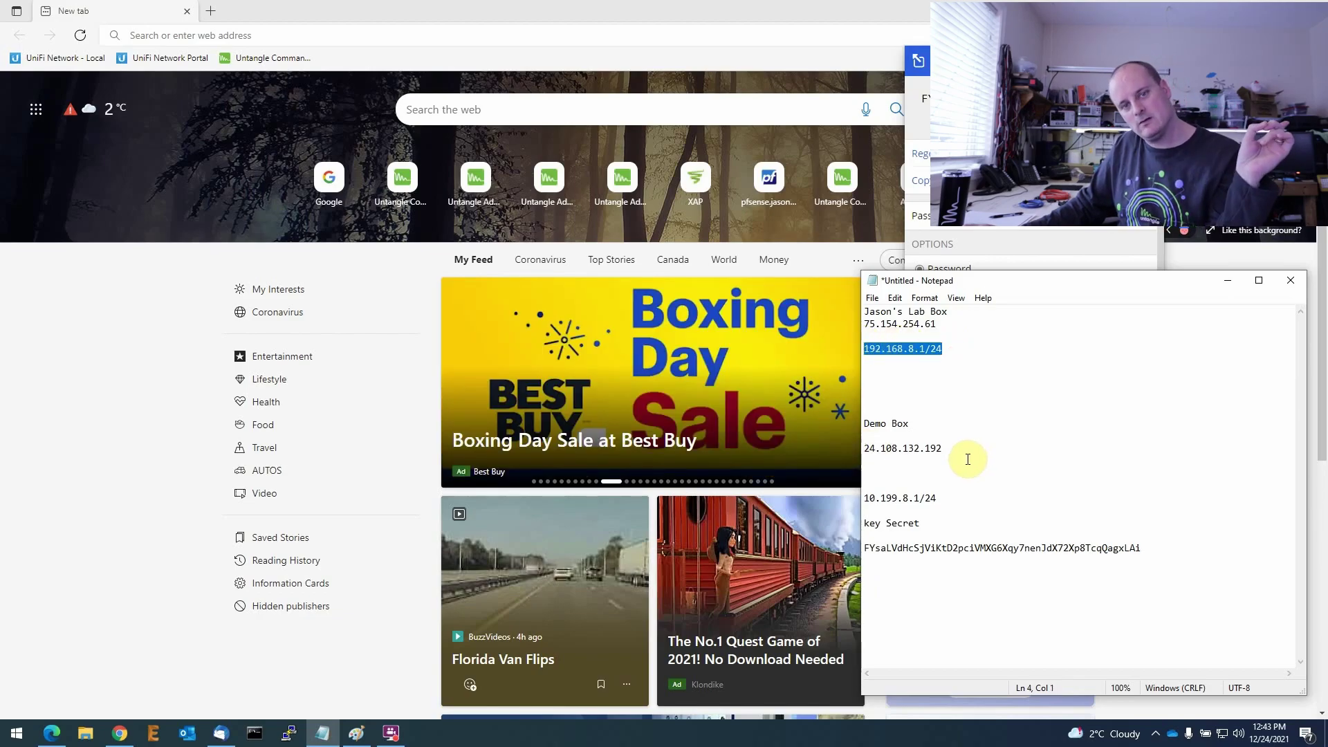
drag(950, 451, 863, 449)
drag(941, 496, 866, 498)
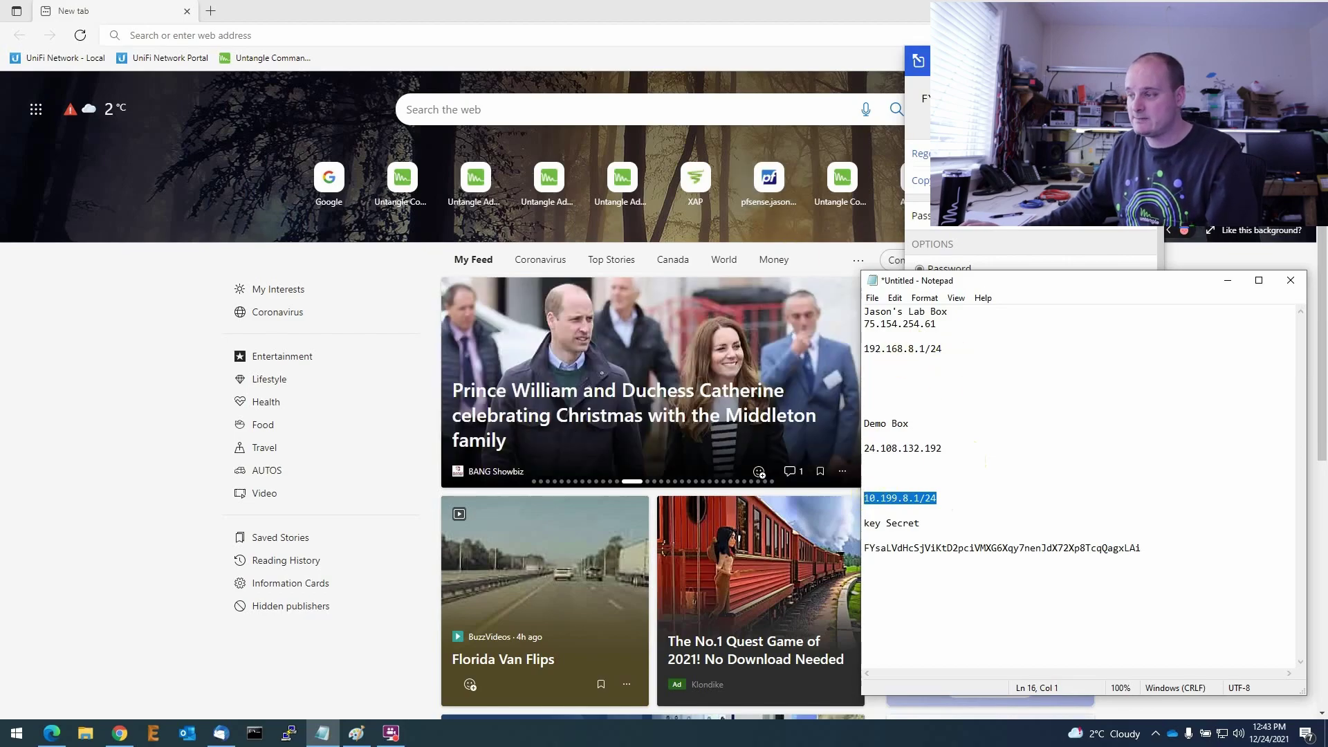
click(302, 35)
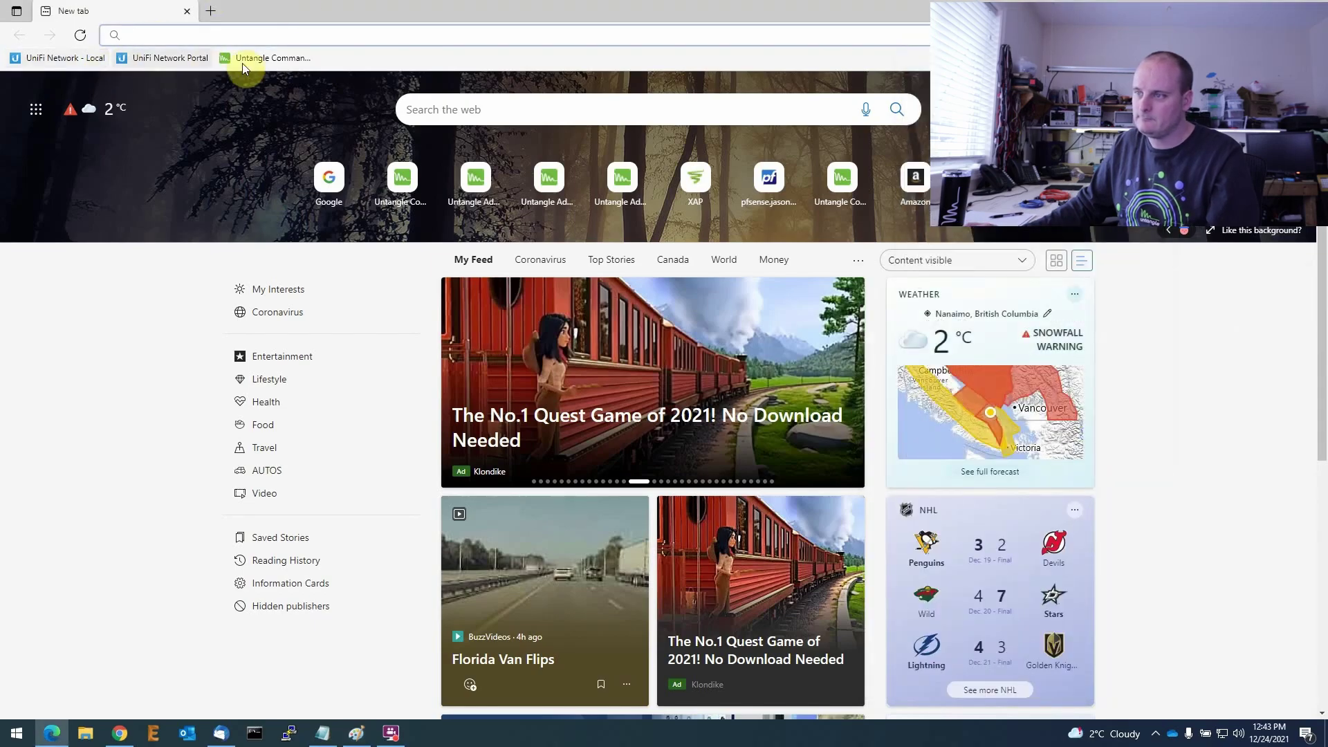
- Sign in to Untangle Command Center using the password manager's saved credentials
click(269, 56)
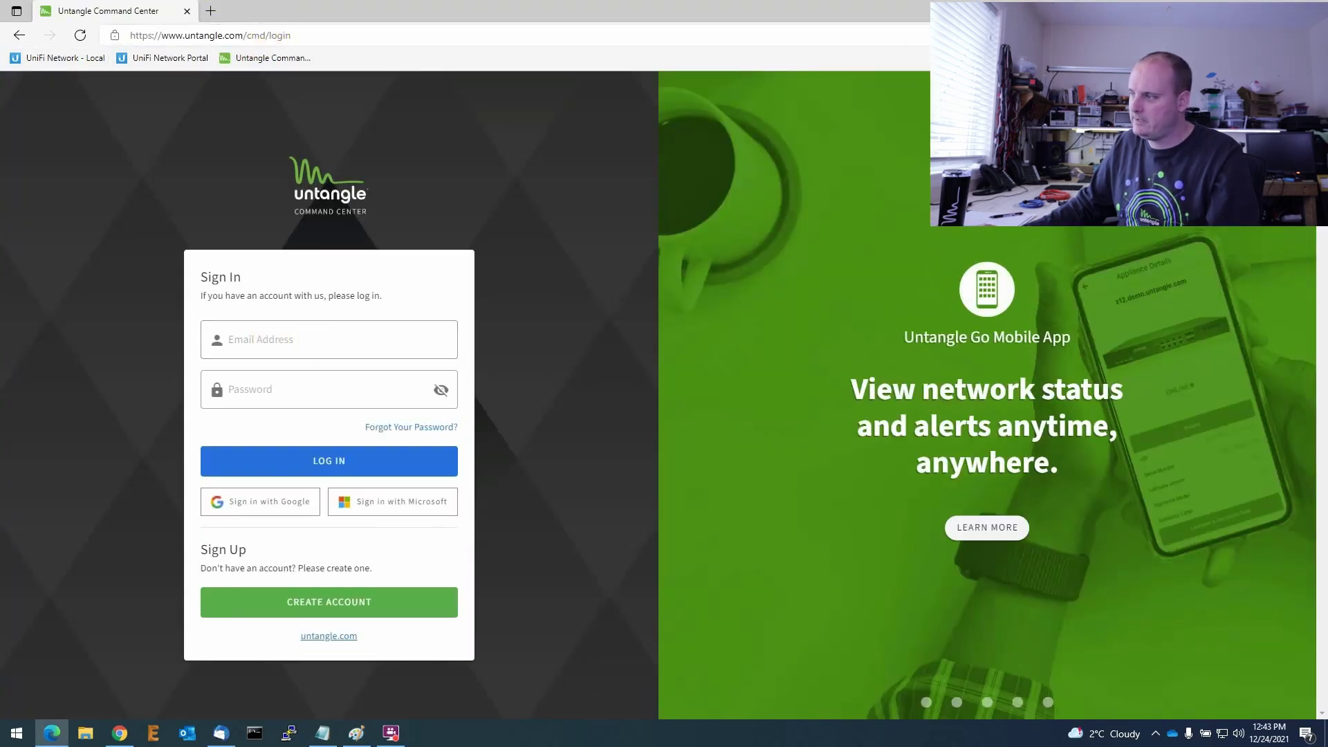
click(1155, 35)
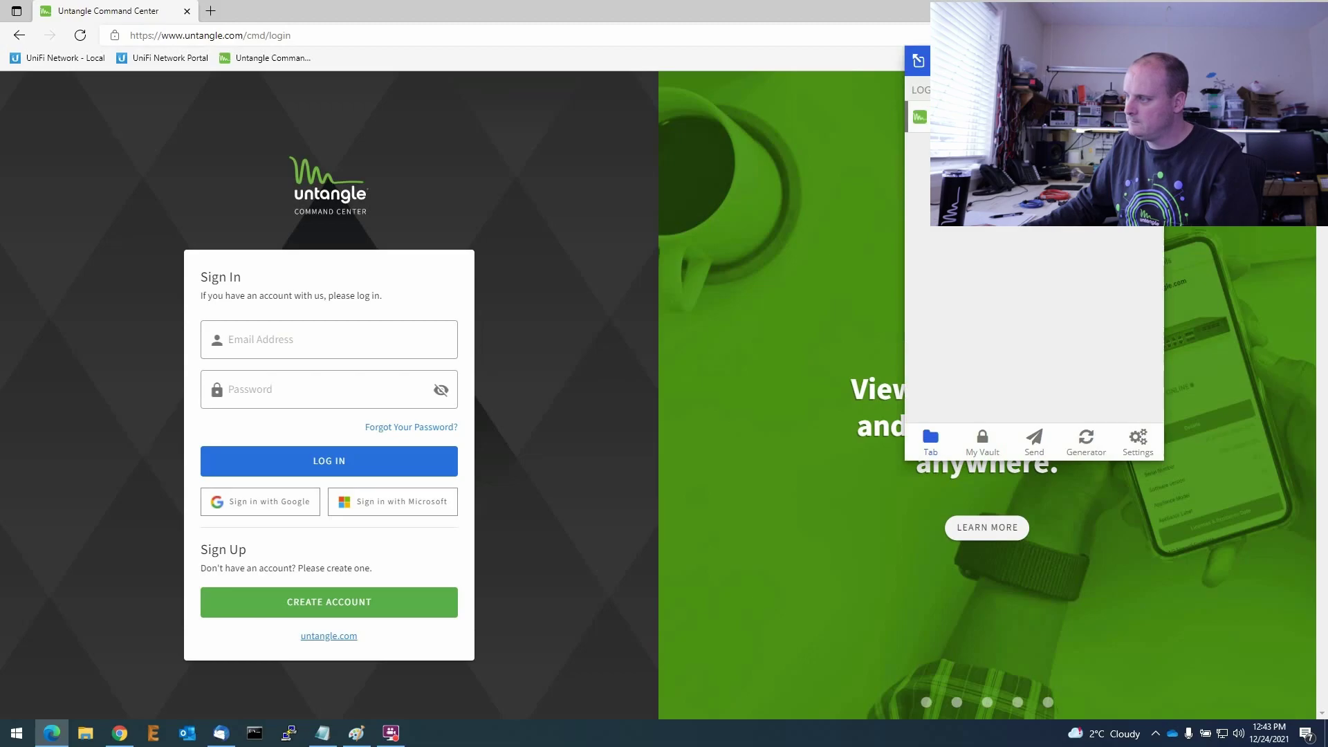
click(968, 114)
click(341, 463)
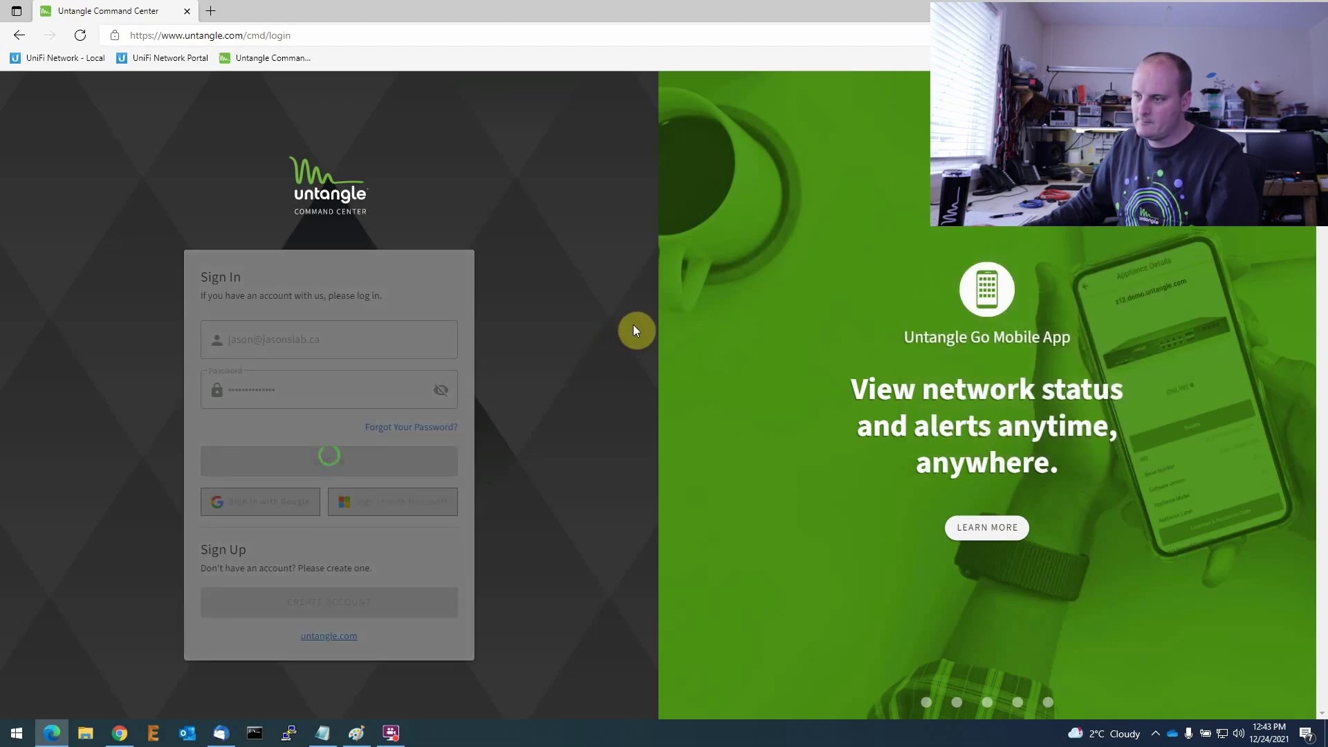
click(220, 734)
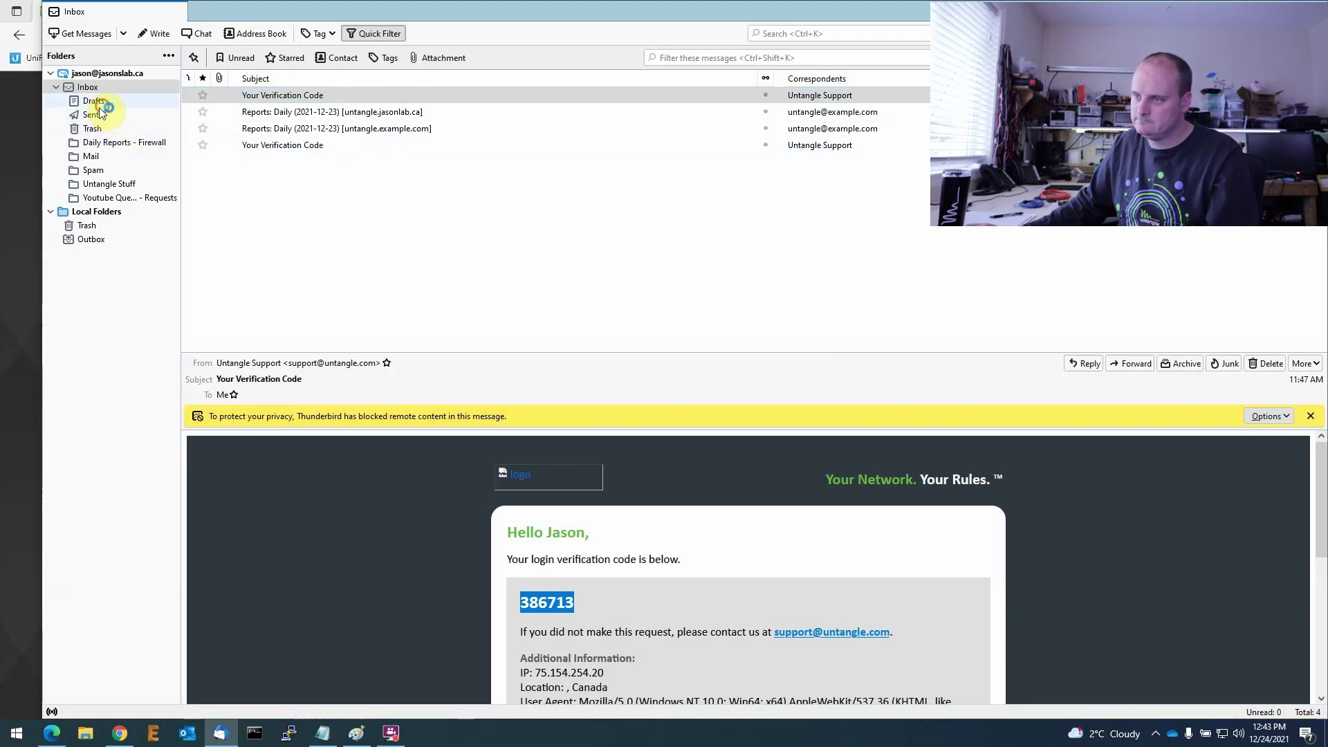
- Copy the login code from the newest Untangle Support 'Your Verification Code' e-mail
click(92, 101)
click(87, 87)
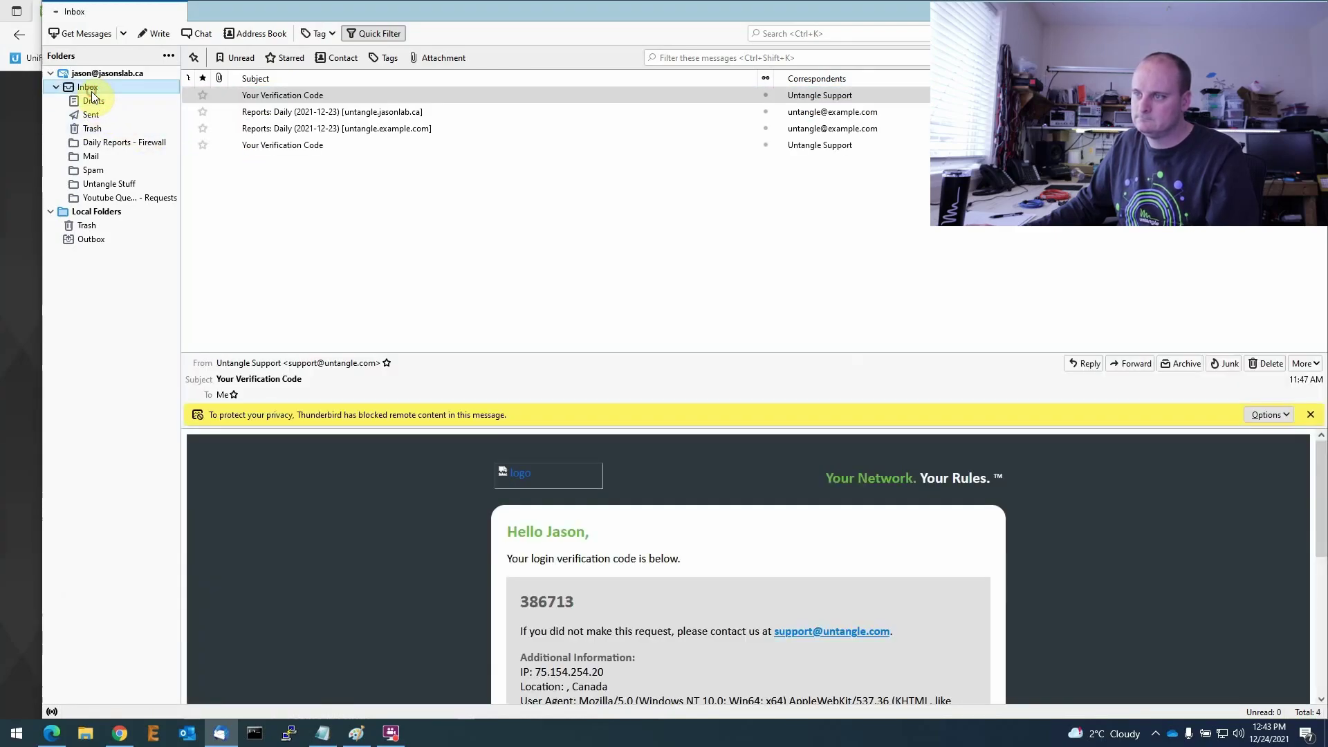
click(253, 96)
drag(577, 605, 515, 607)
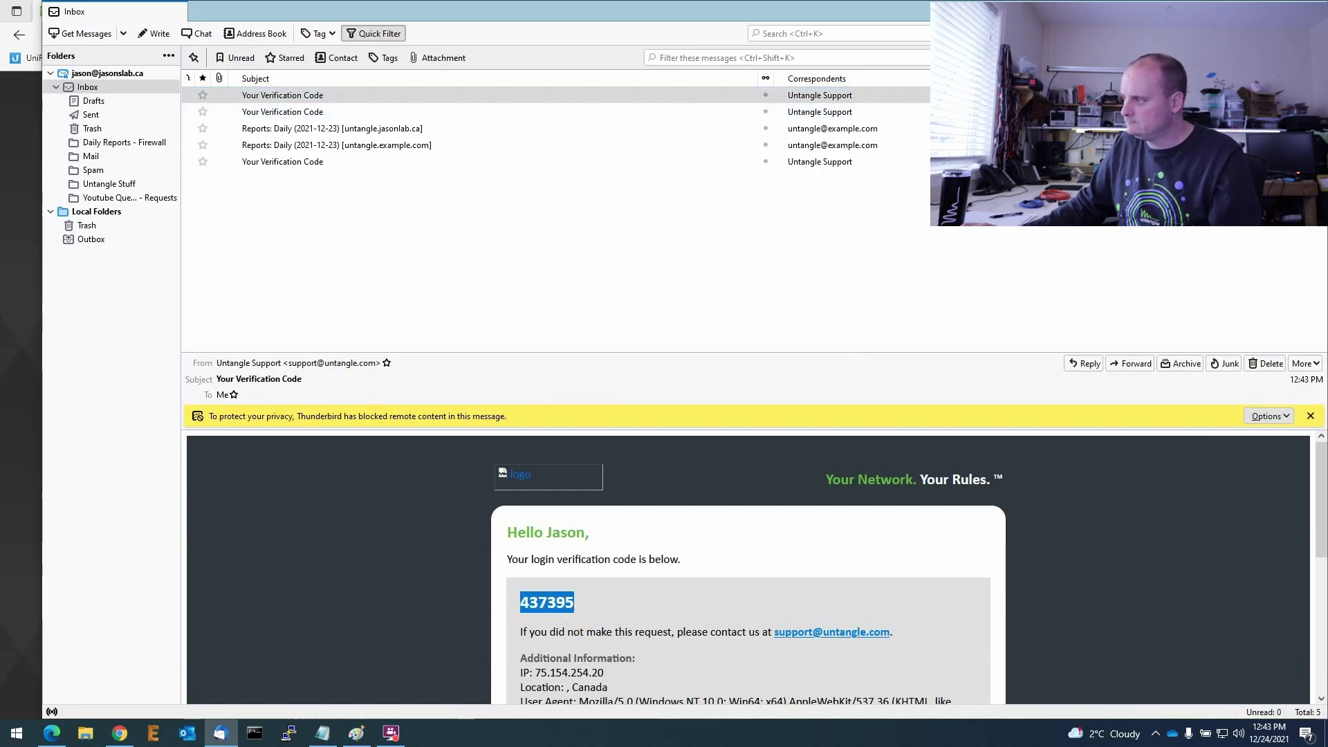
key(ctrl+c)
key(alt+Tab)
- Enter the copied verification code to finish logging in to the Command Center dashboard
click(281, 463)
key(ctrl+v)
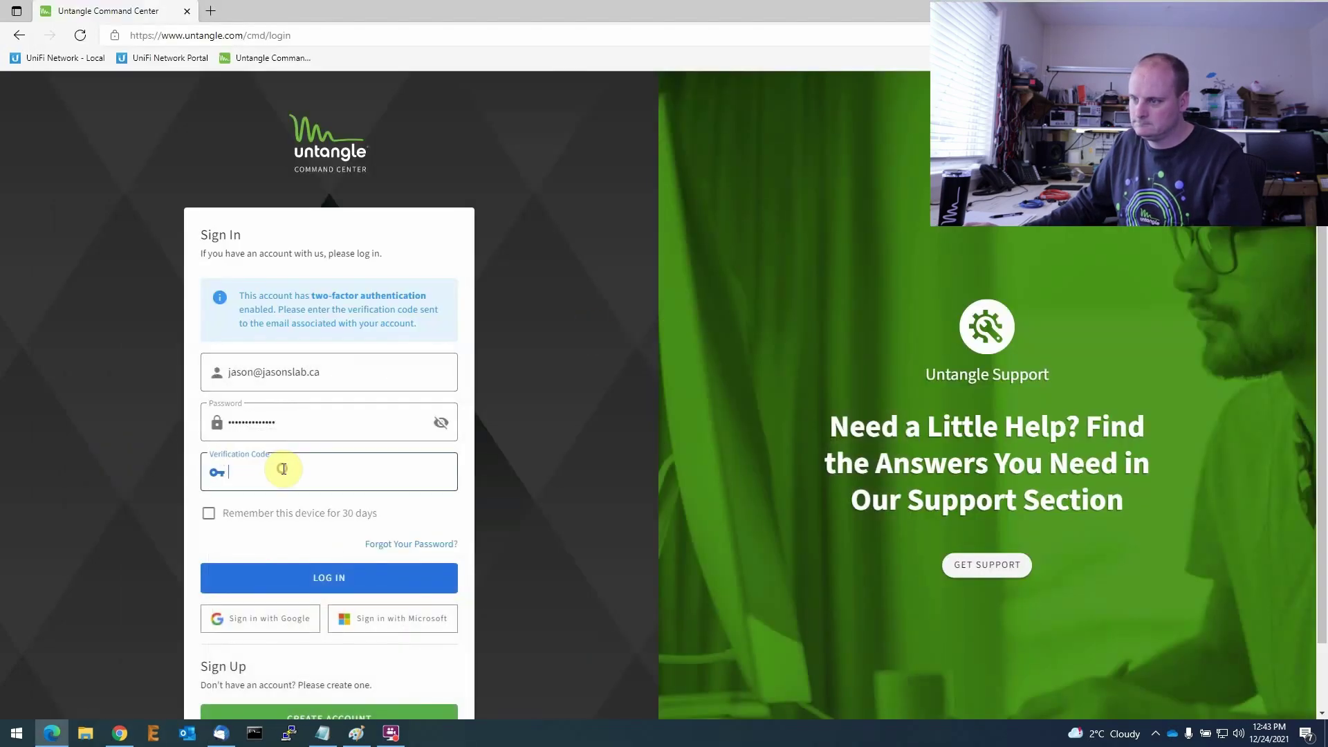
click(317, 567)
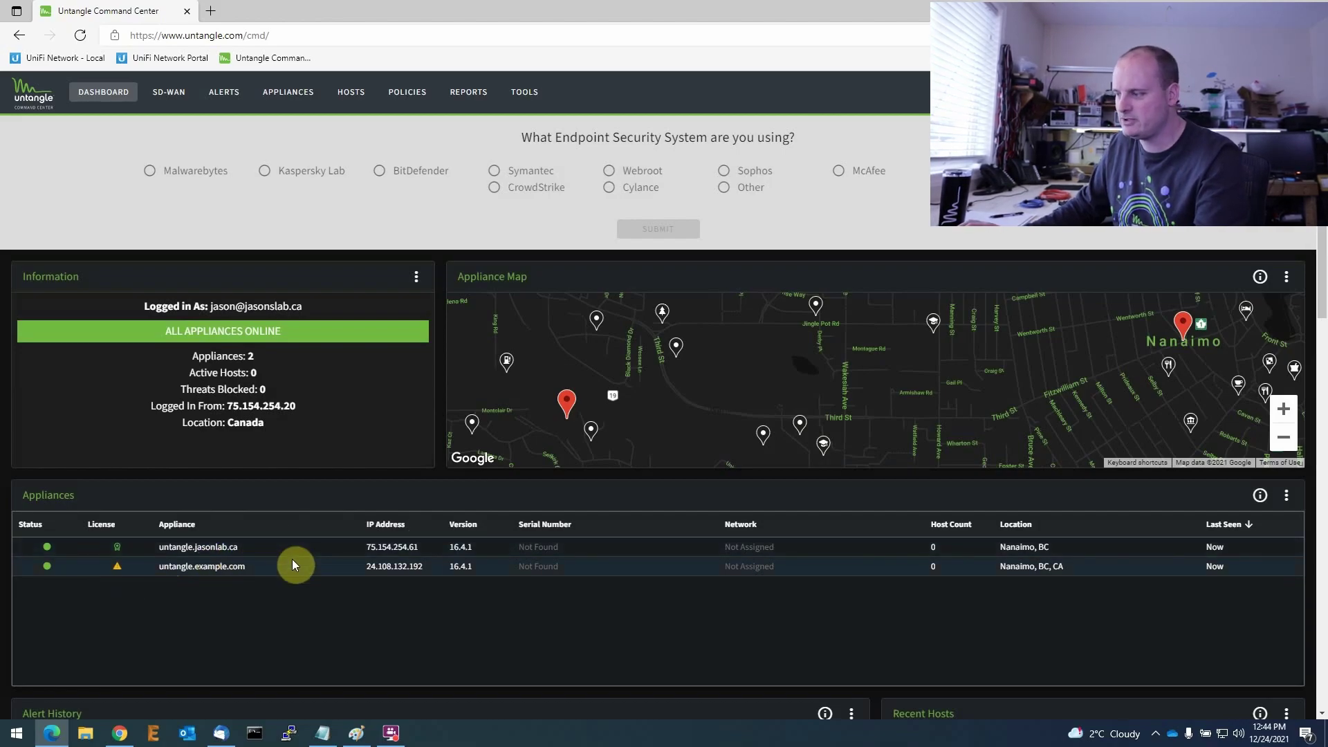
- Open a remote admin session to the lab appliance untangle.jasonlab.ca
click(186, 550)
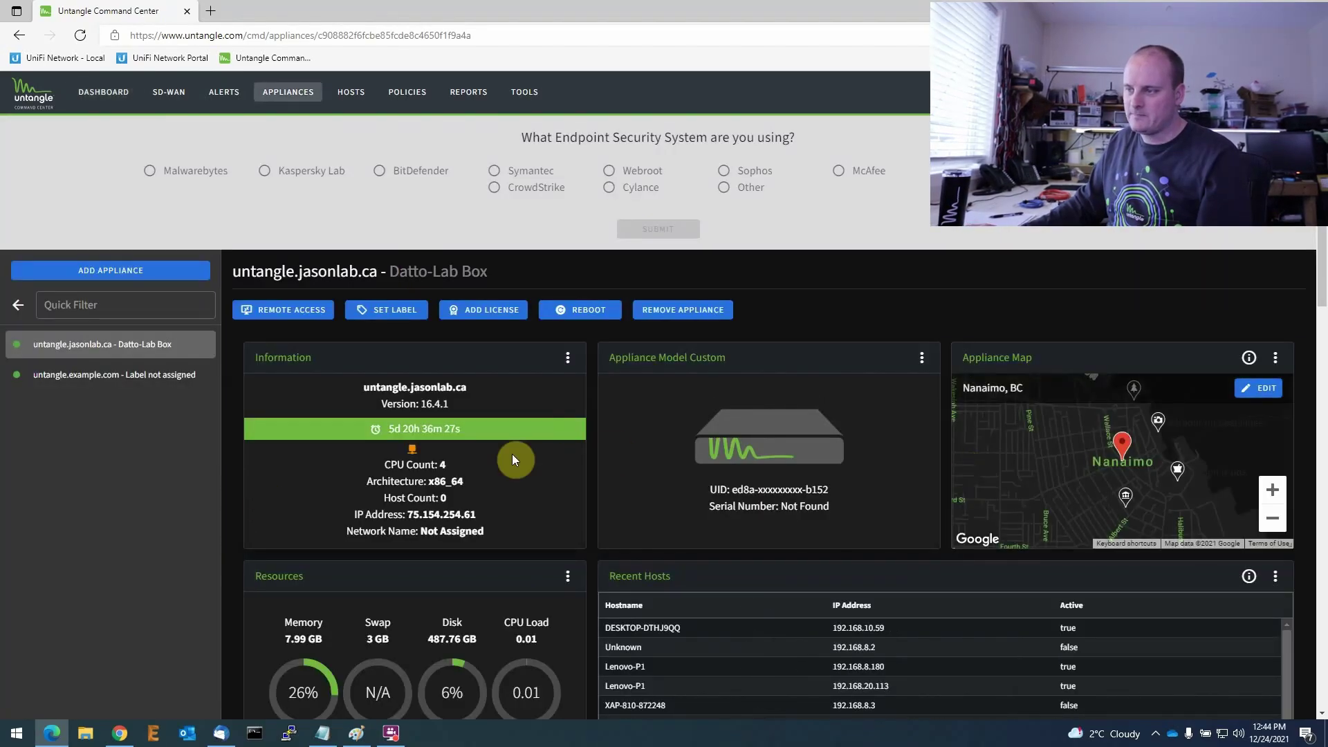
click(283, 317)
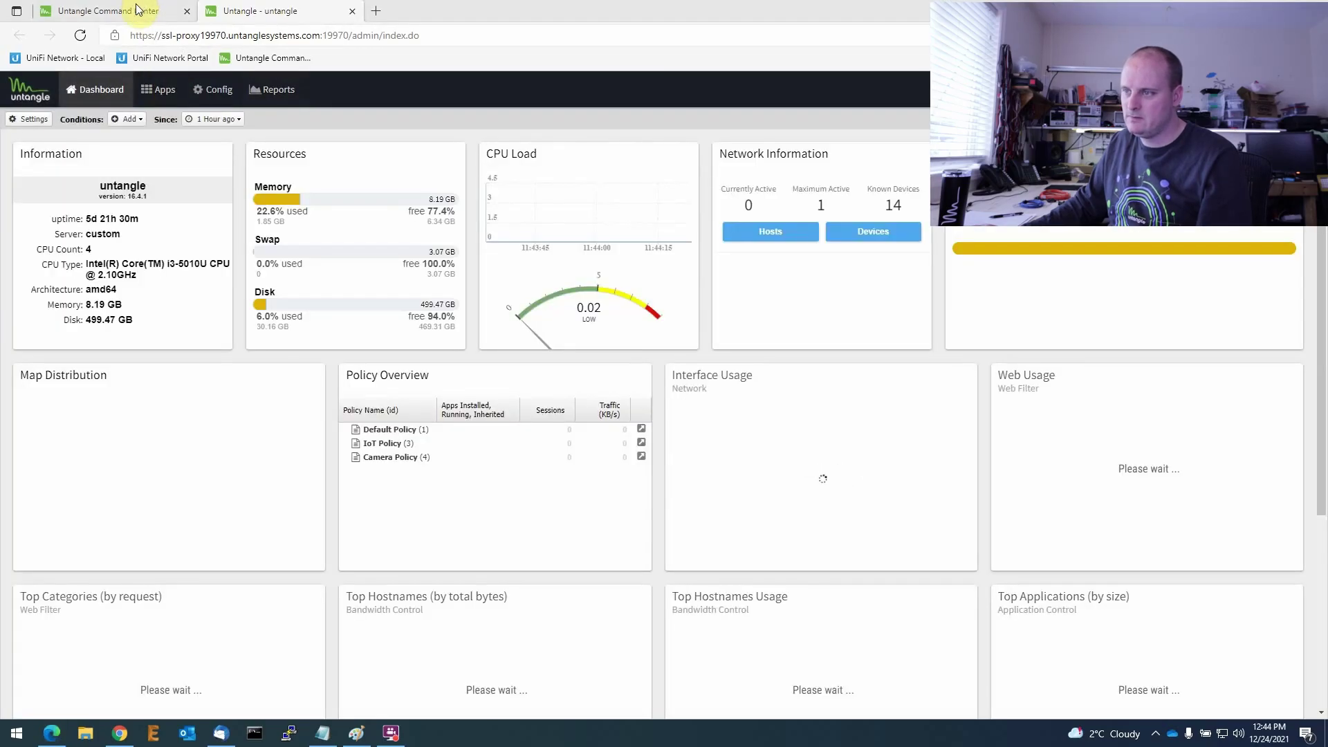
click(137, 11)
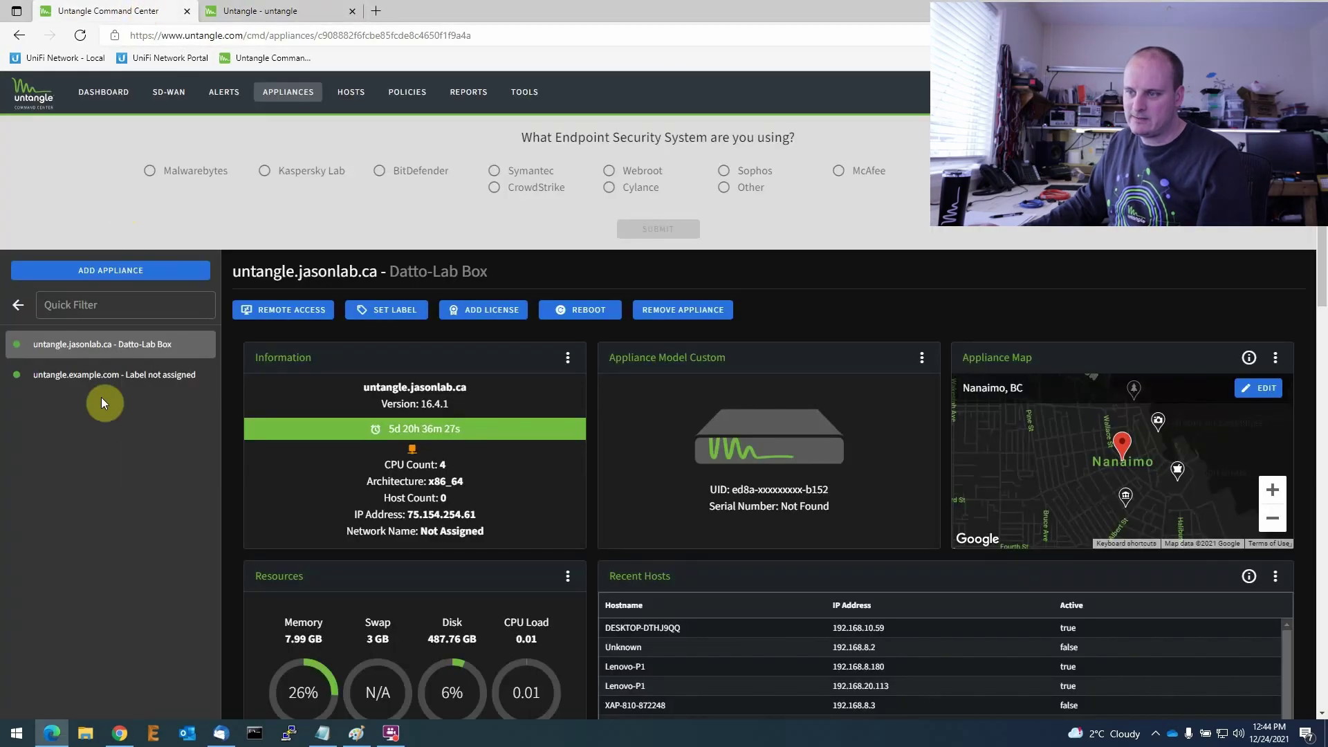
- Open a remote admin session to untangle.example.com and arrange the two admin tabs
click(91, 374)
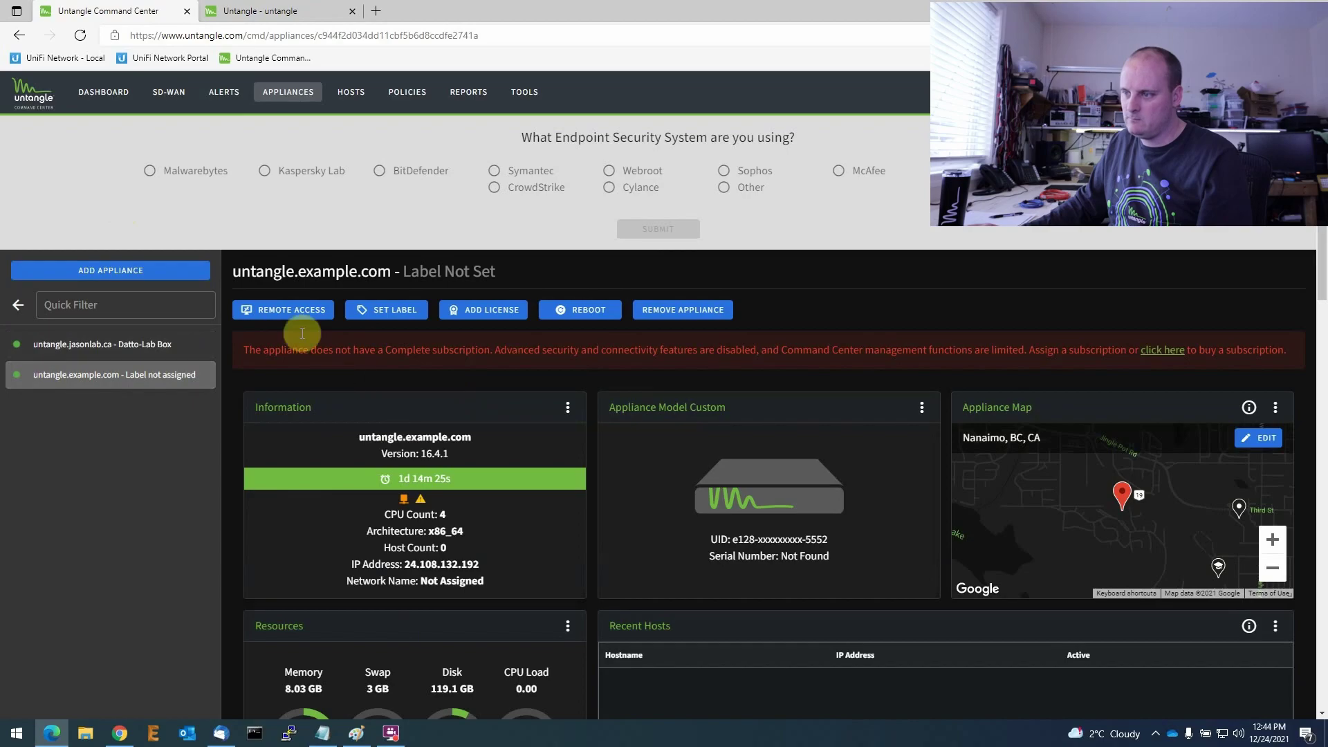
click(292, 309)
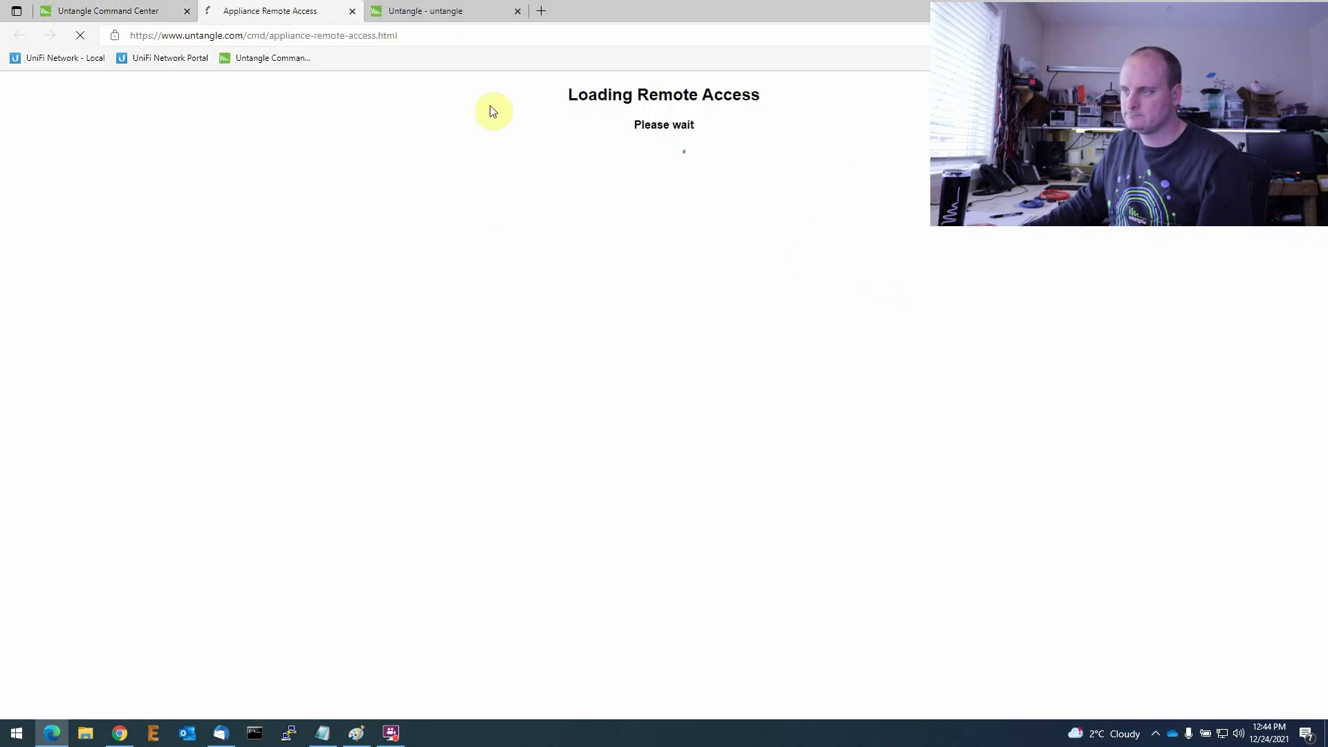
drag(288, 9, 509, 44)
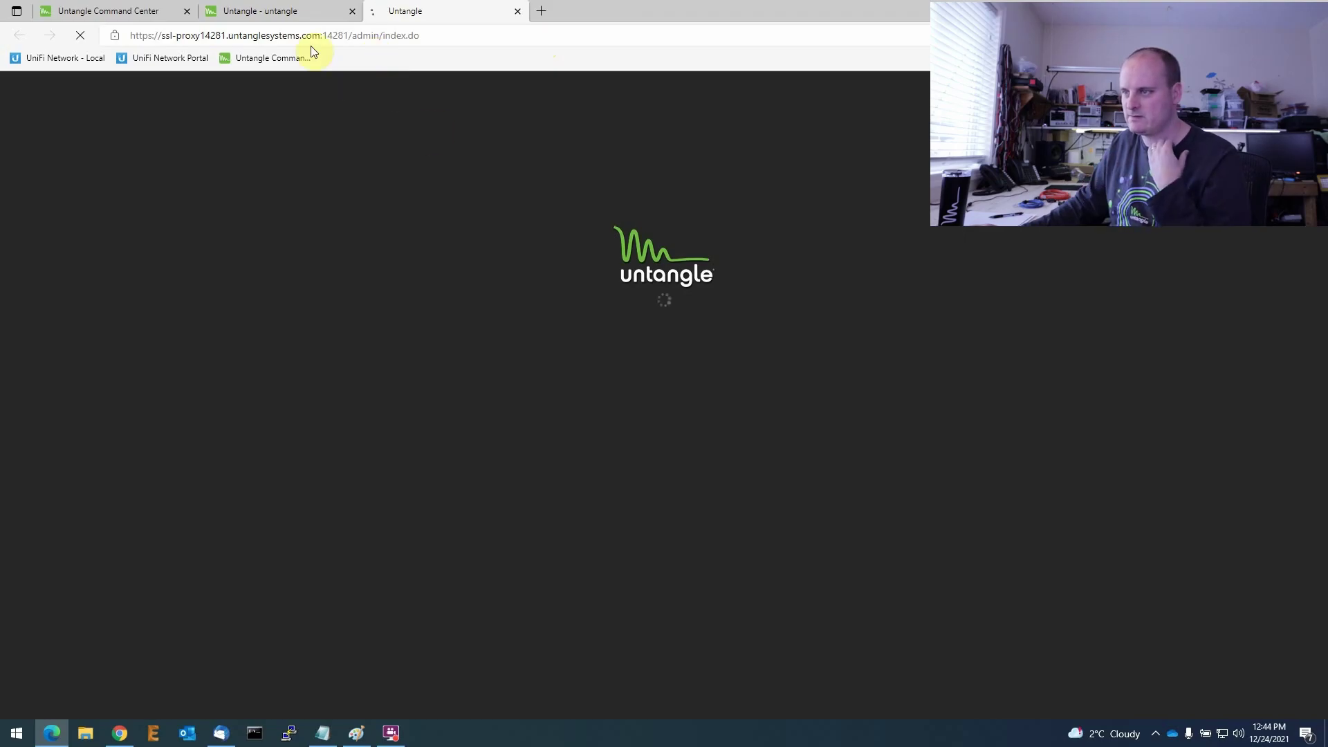
click(290, 14)
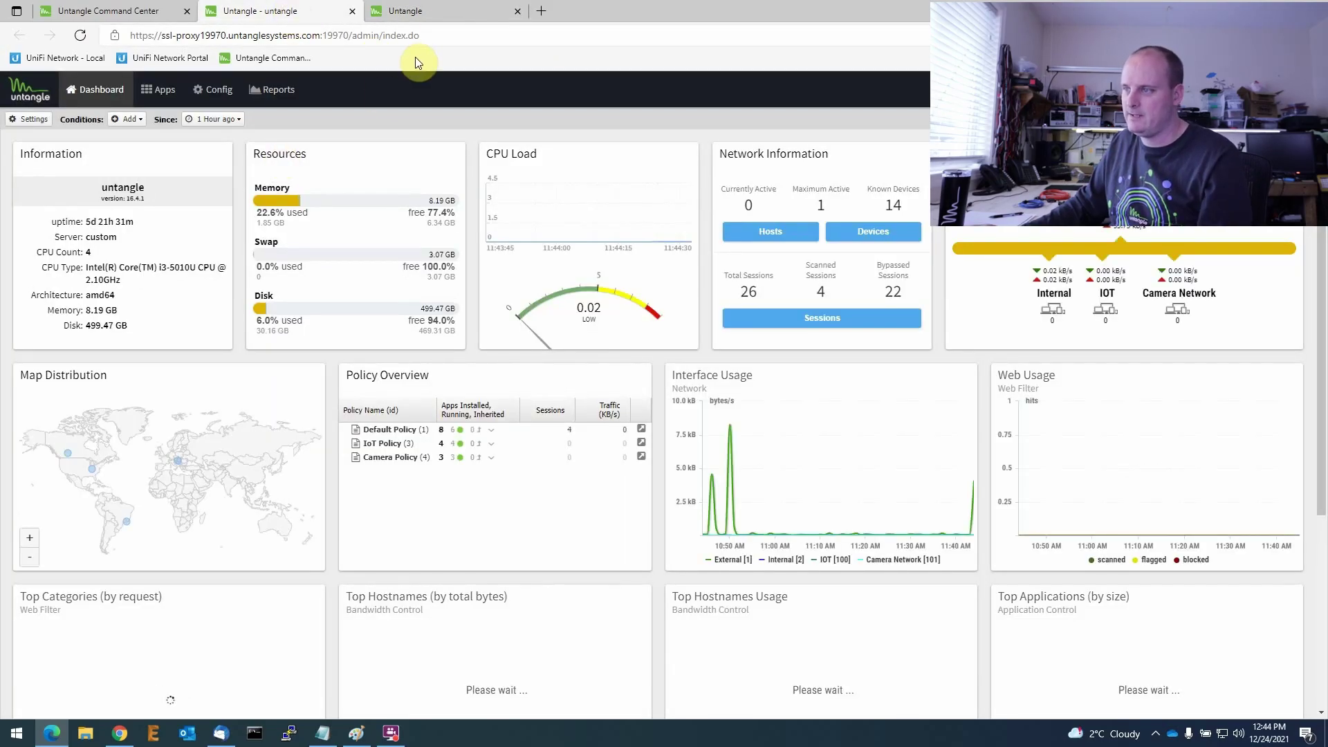
click(438, 19)
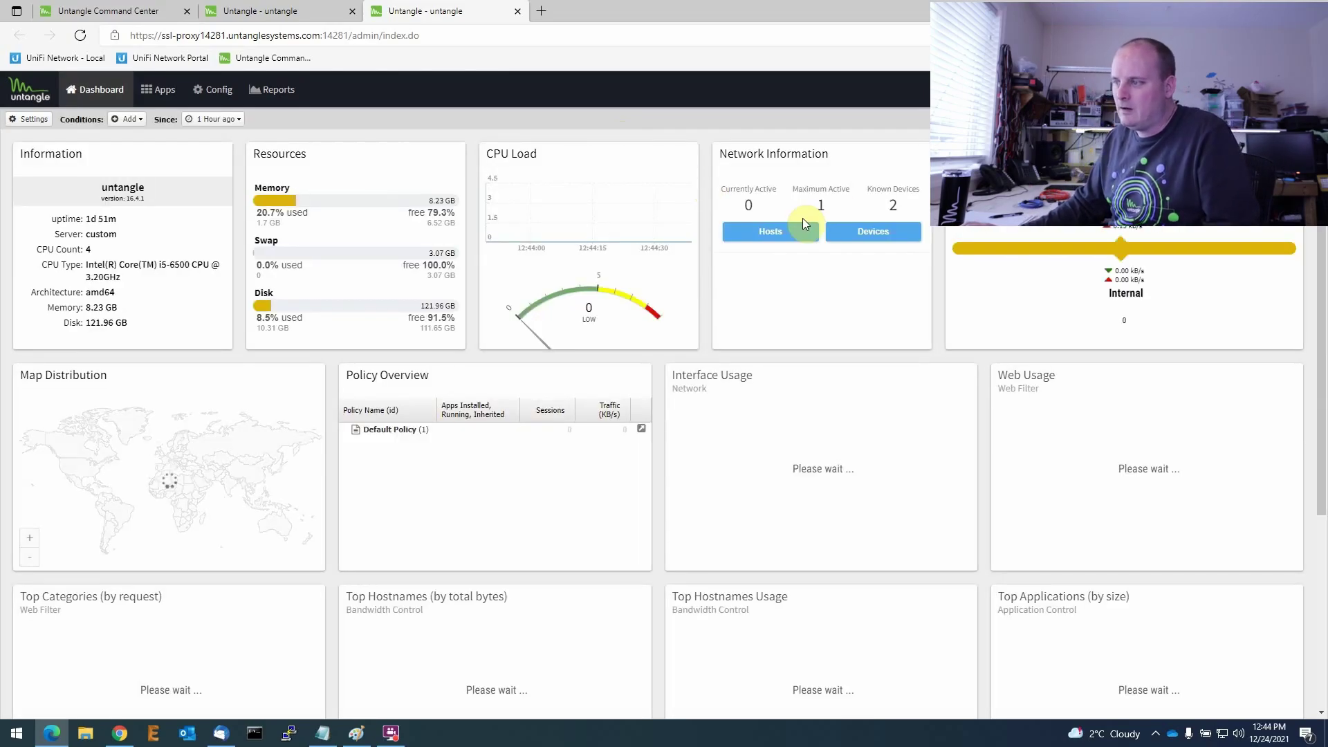
click(261, 15)
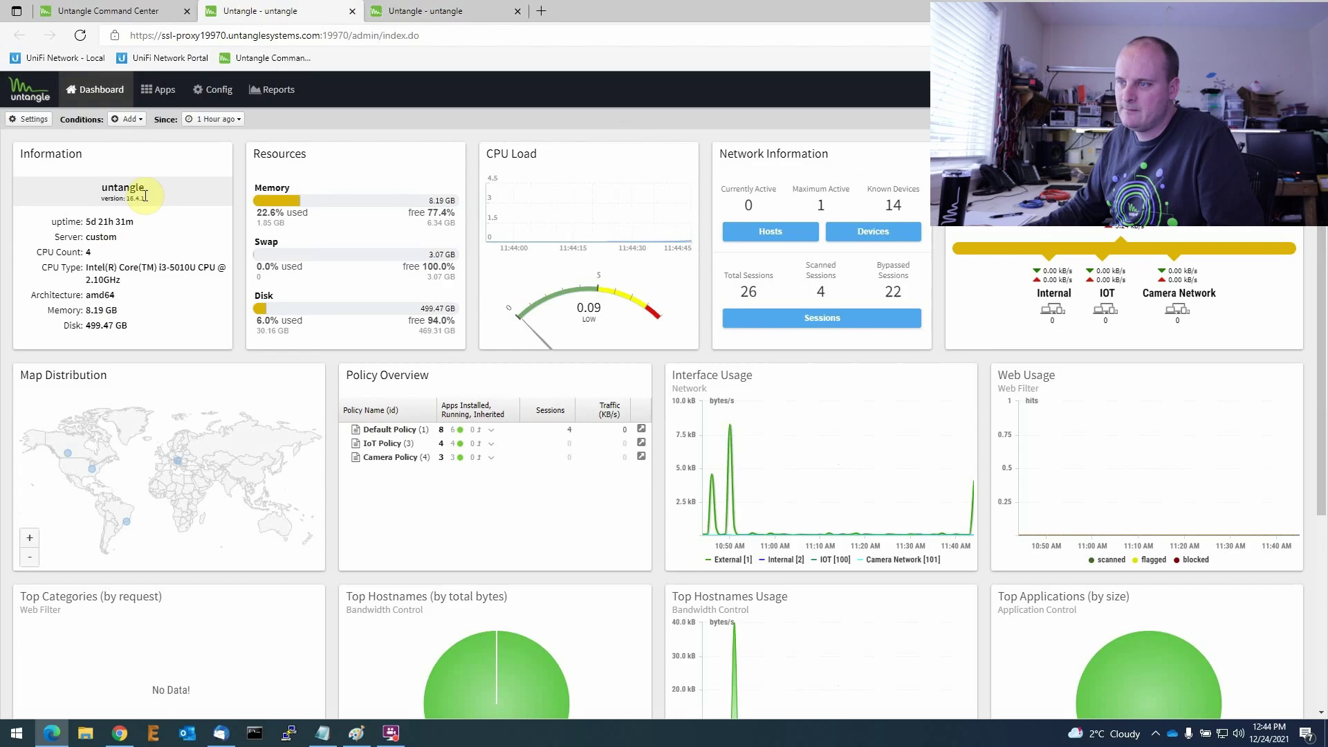
- Open the IPsec VPN app on both the lab and demo appliances
click(166, 90)
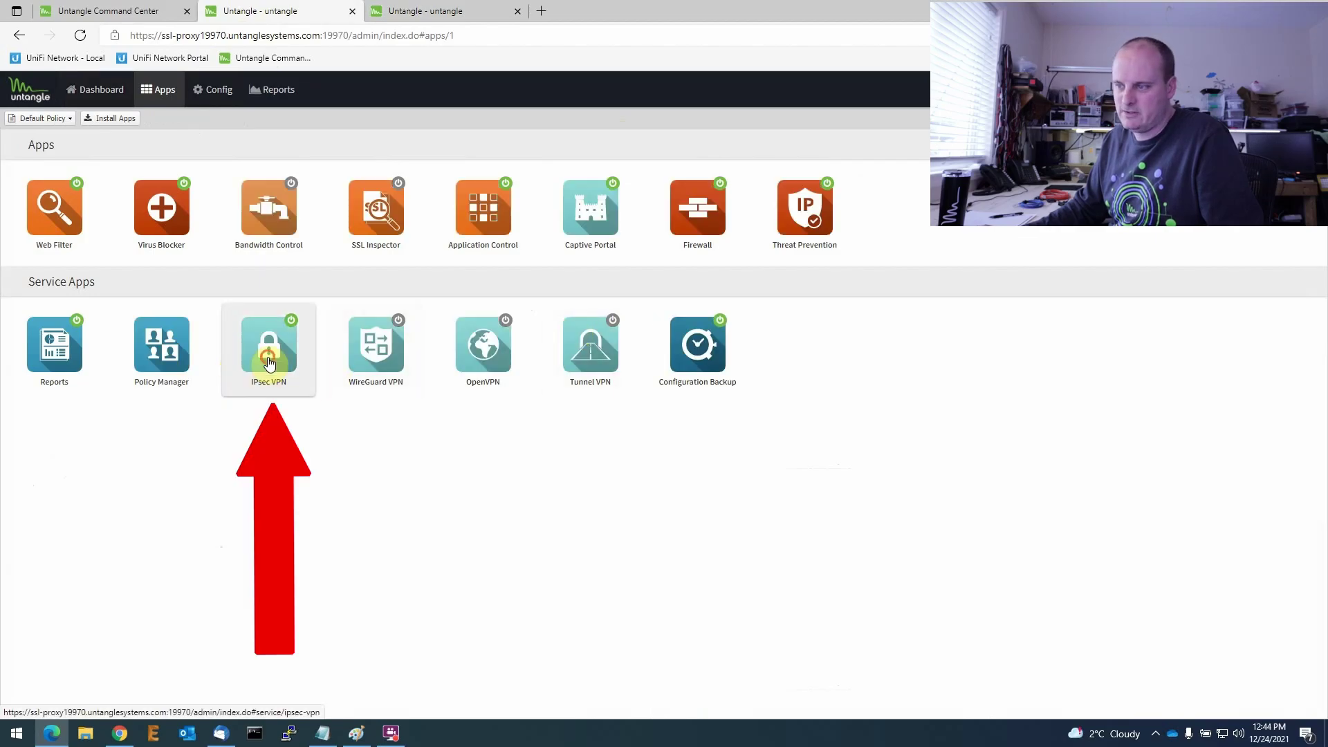
click(275, 325)
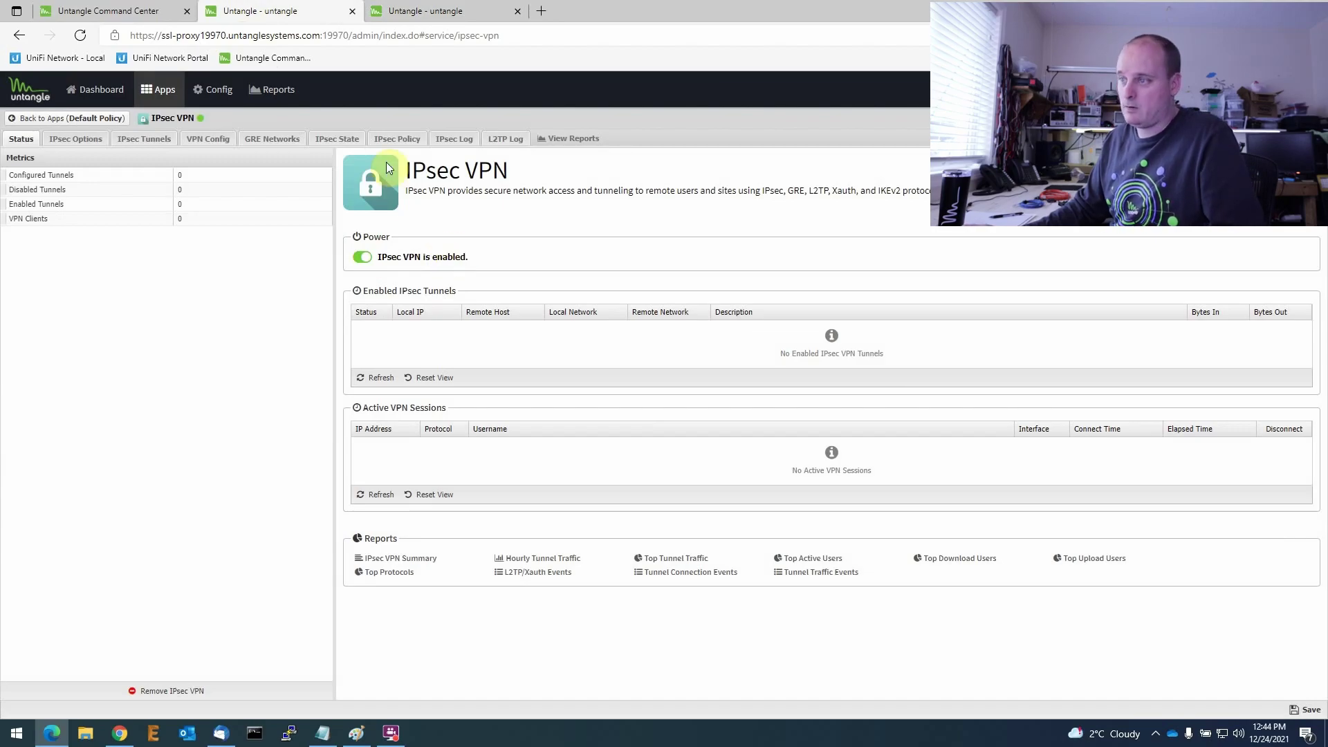
click(434, 9)
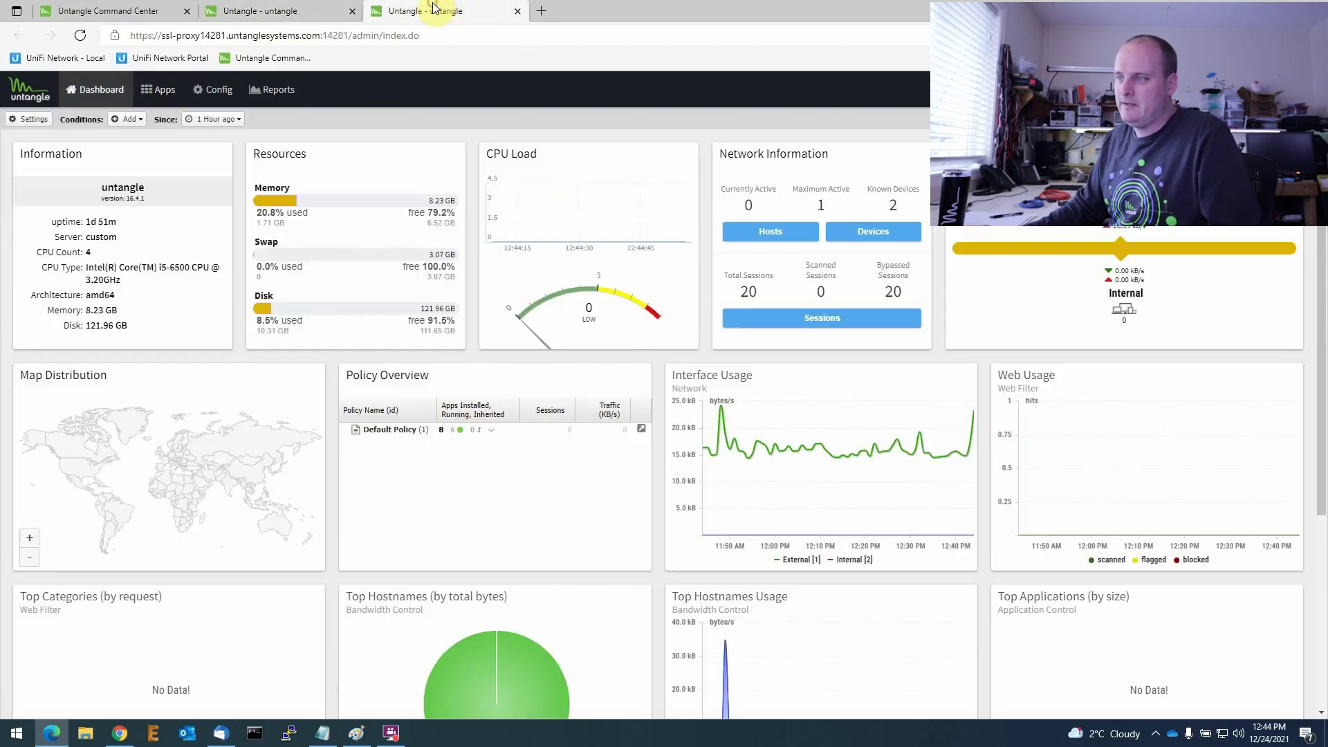
click(158, 89)
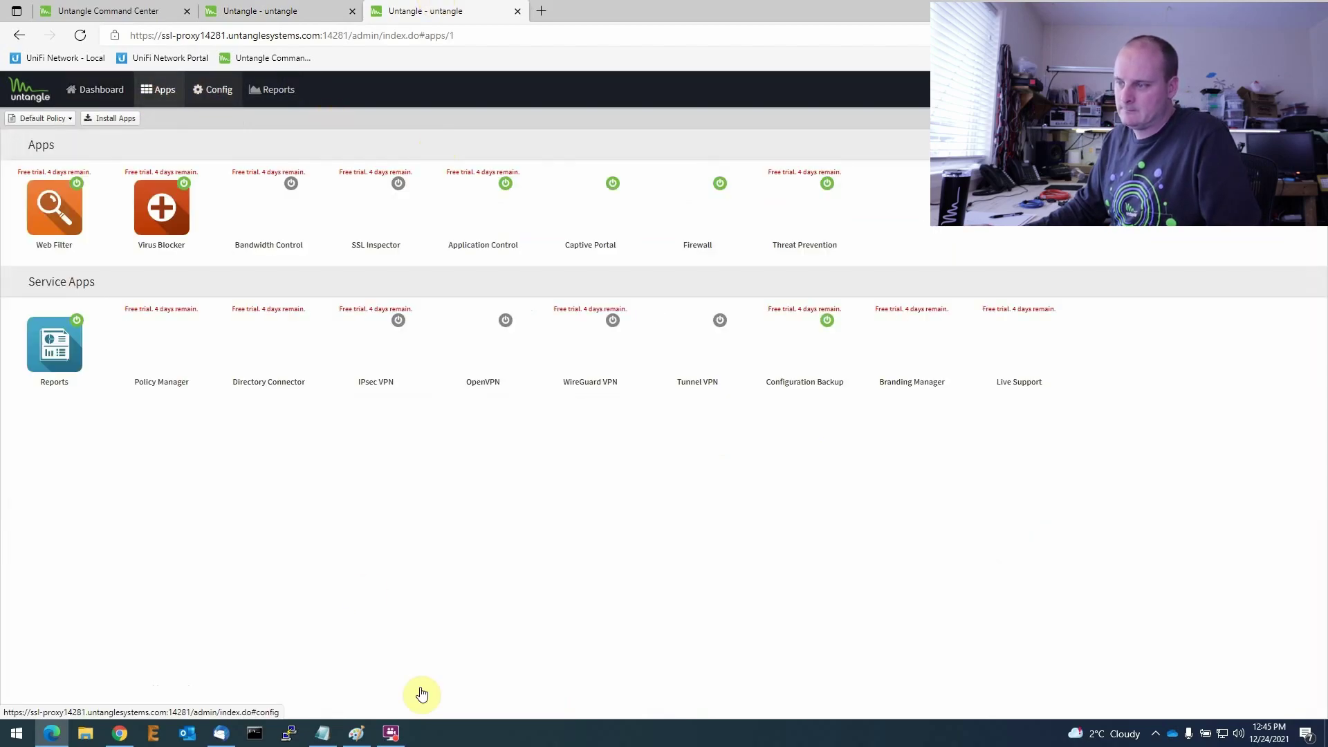
click(365, 342)
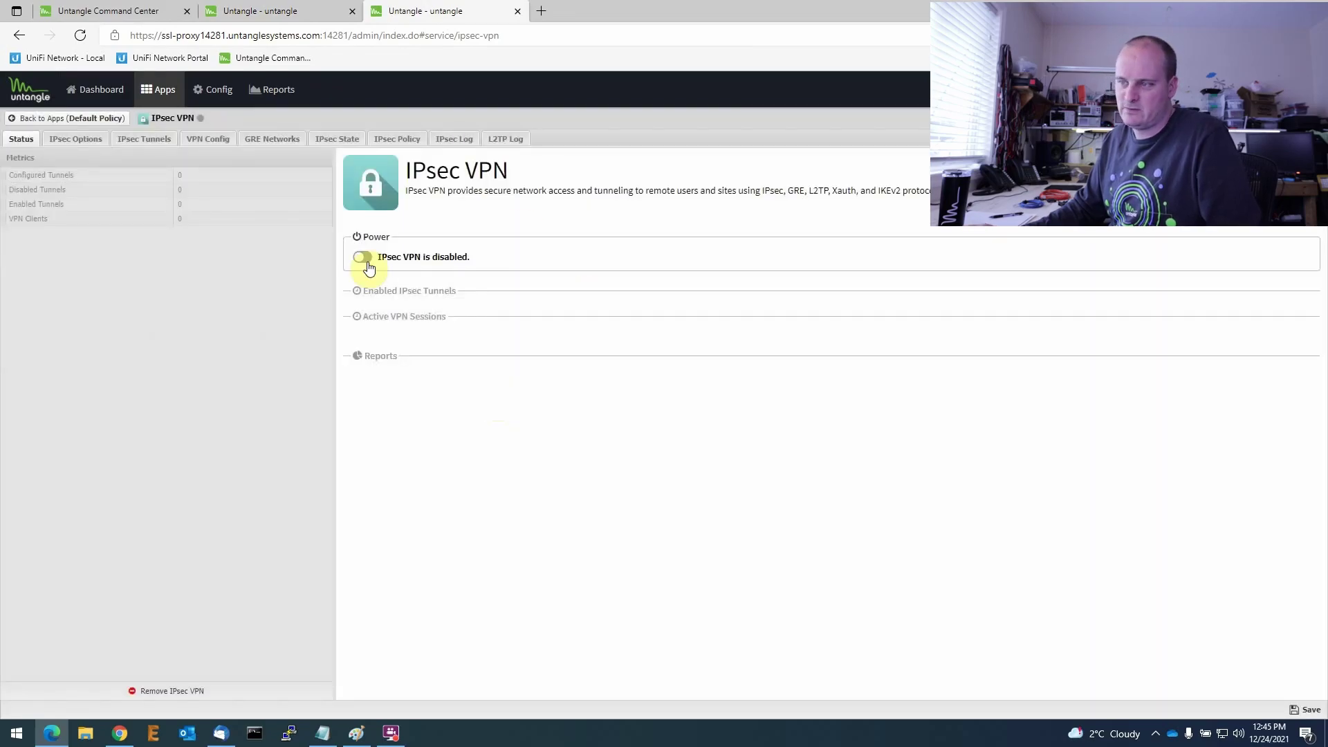
- Turn on IPsec VPN on the demo appliance, then view the lab appliance's IPsec Options
click(363, 259)
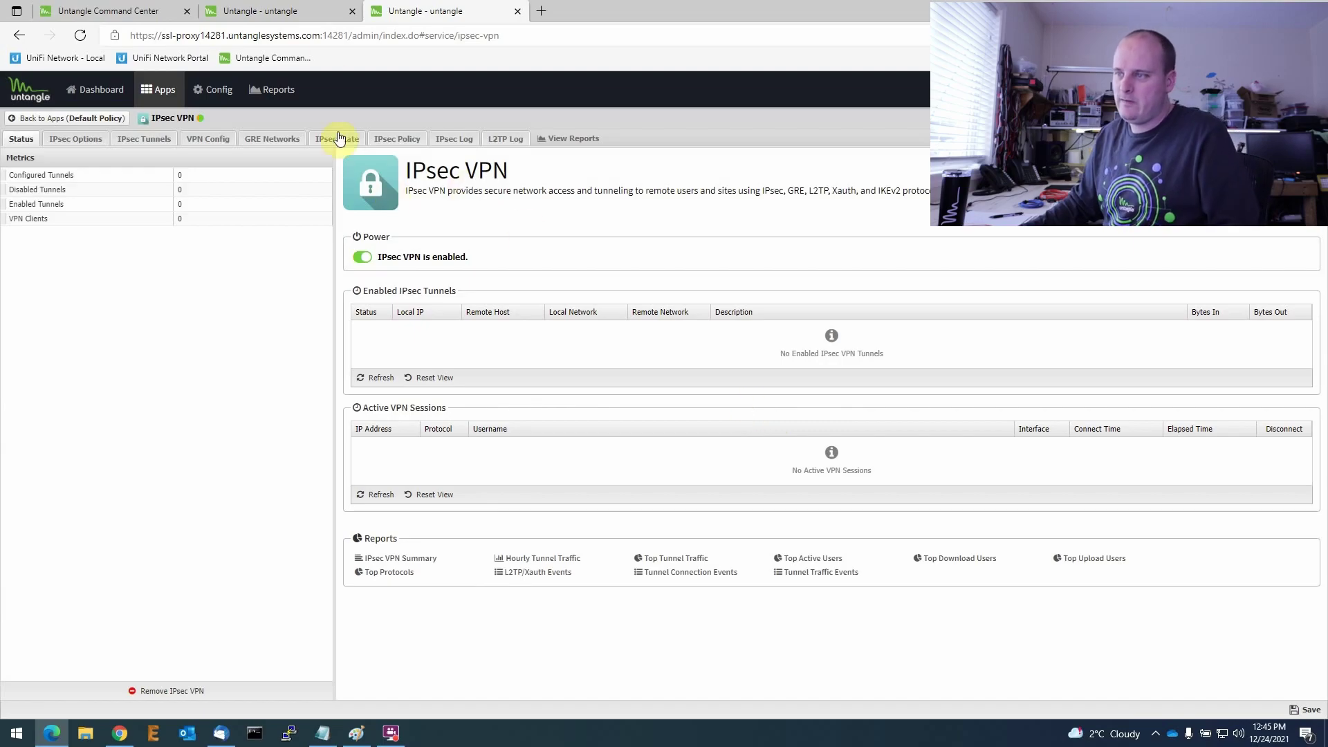
click(242, 11)
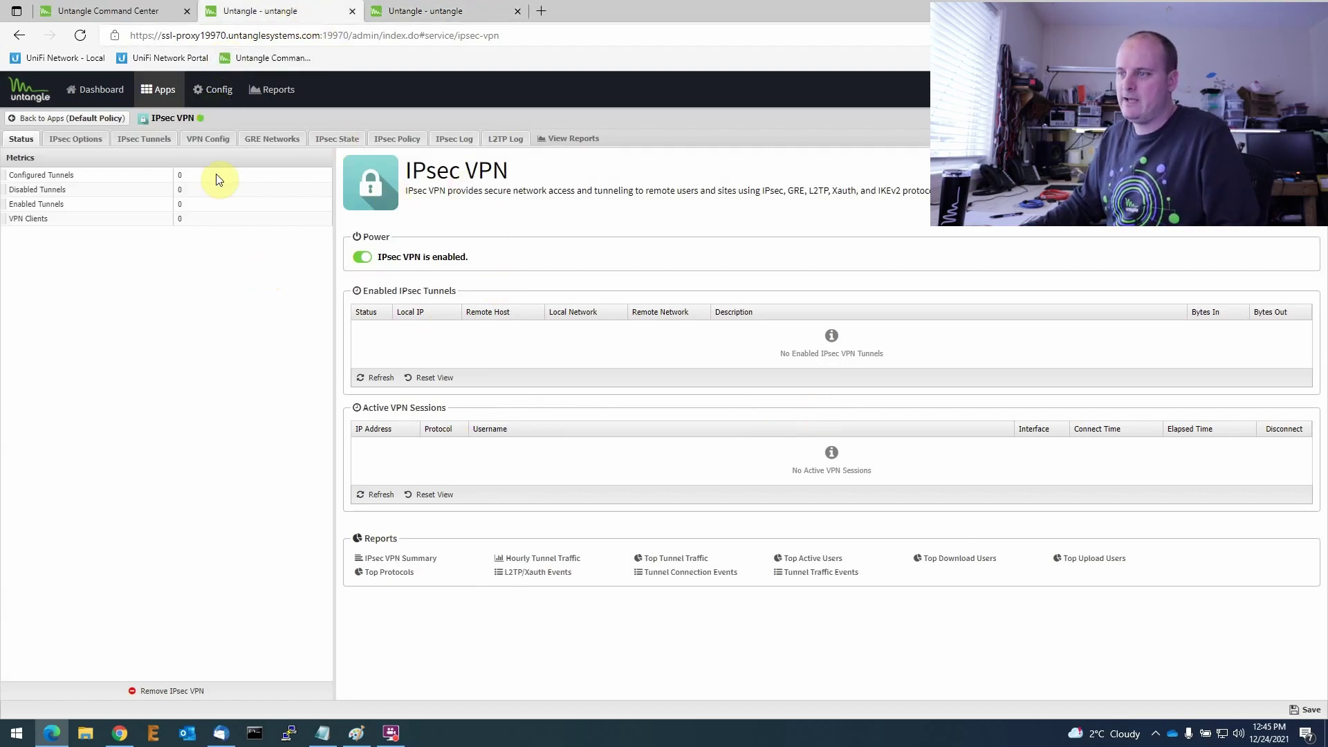
click(78, 139)
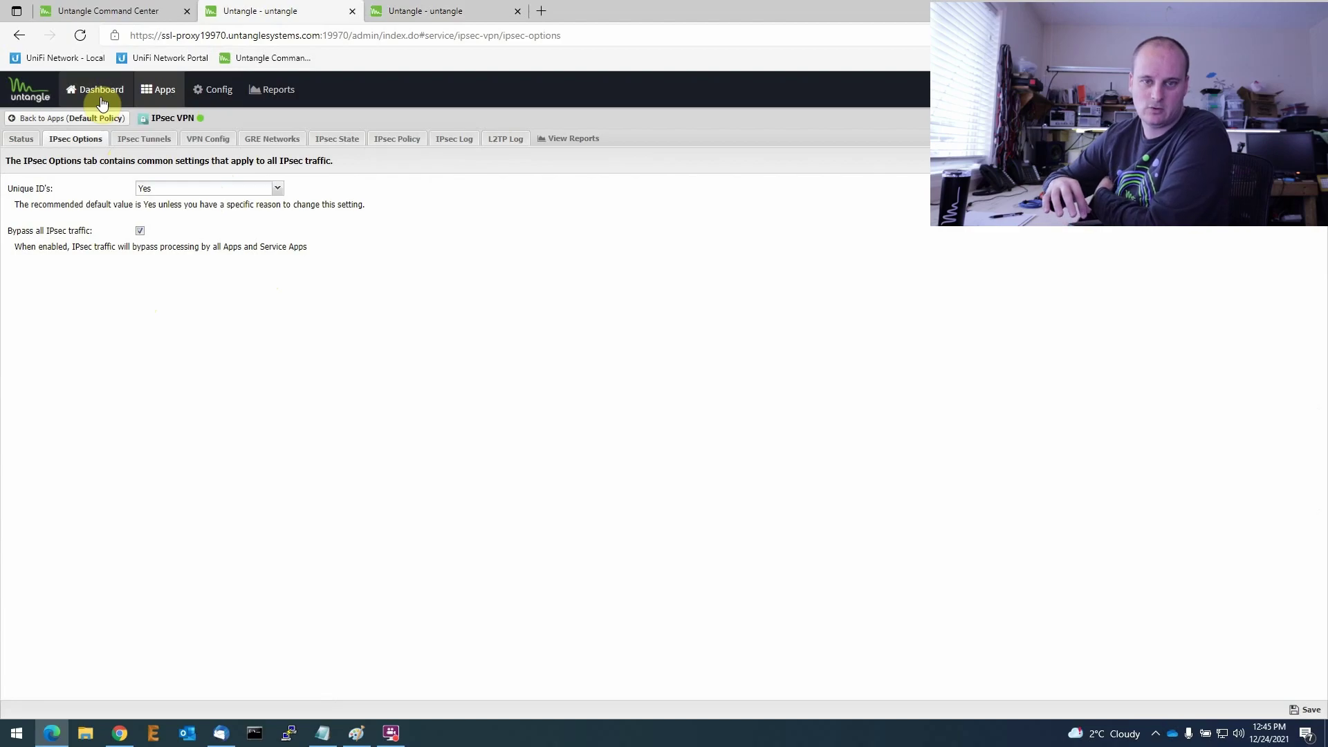
- Add a new tunnel from the lab appliance's IPsec Tunnels list
click(320, 400)
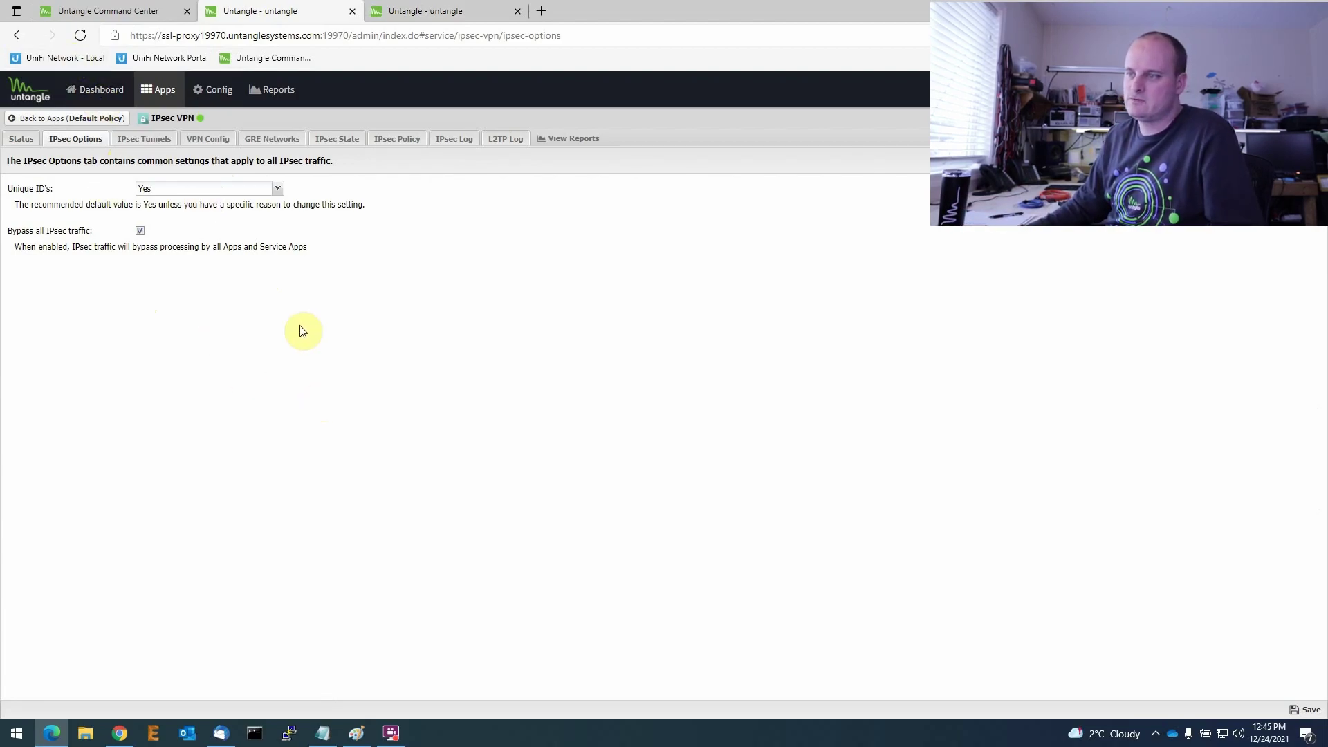
click(137, 145)
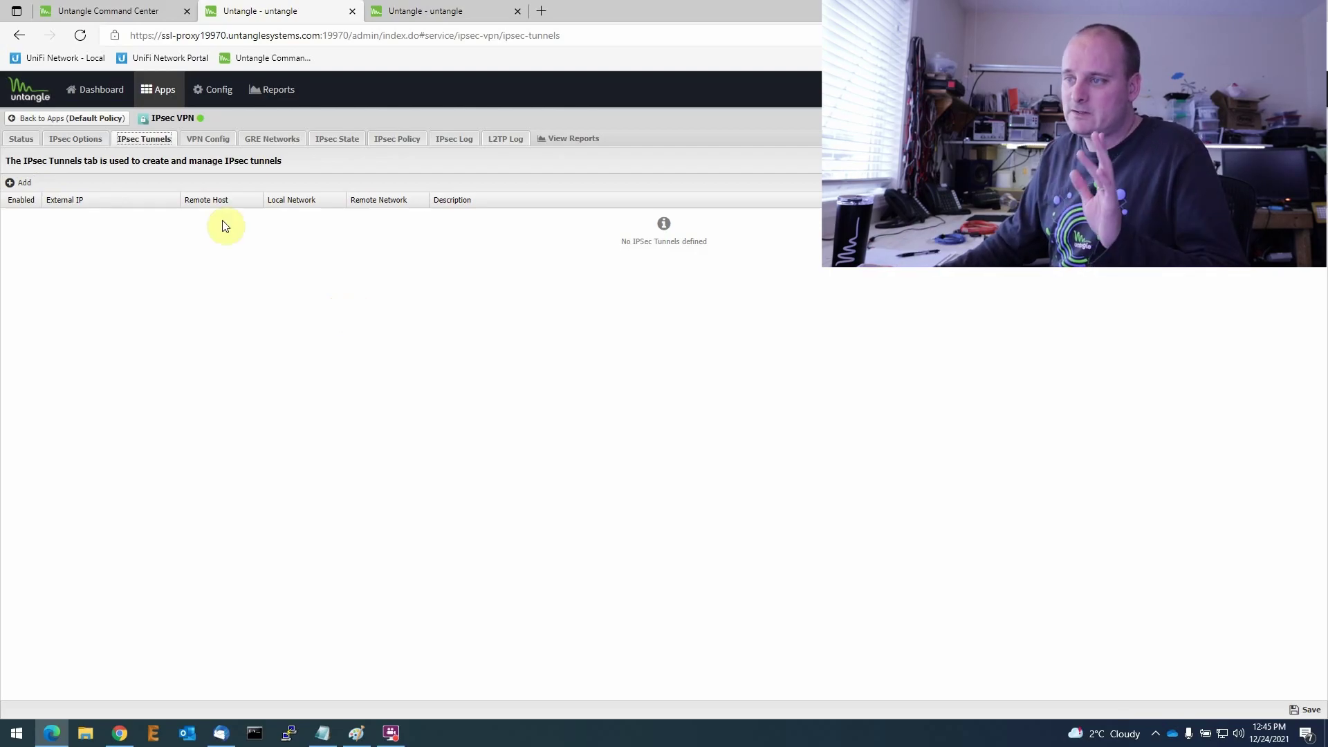
click(16, 182)
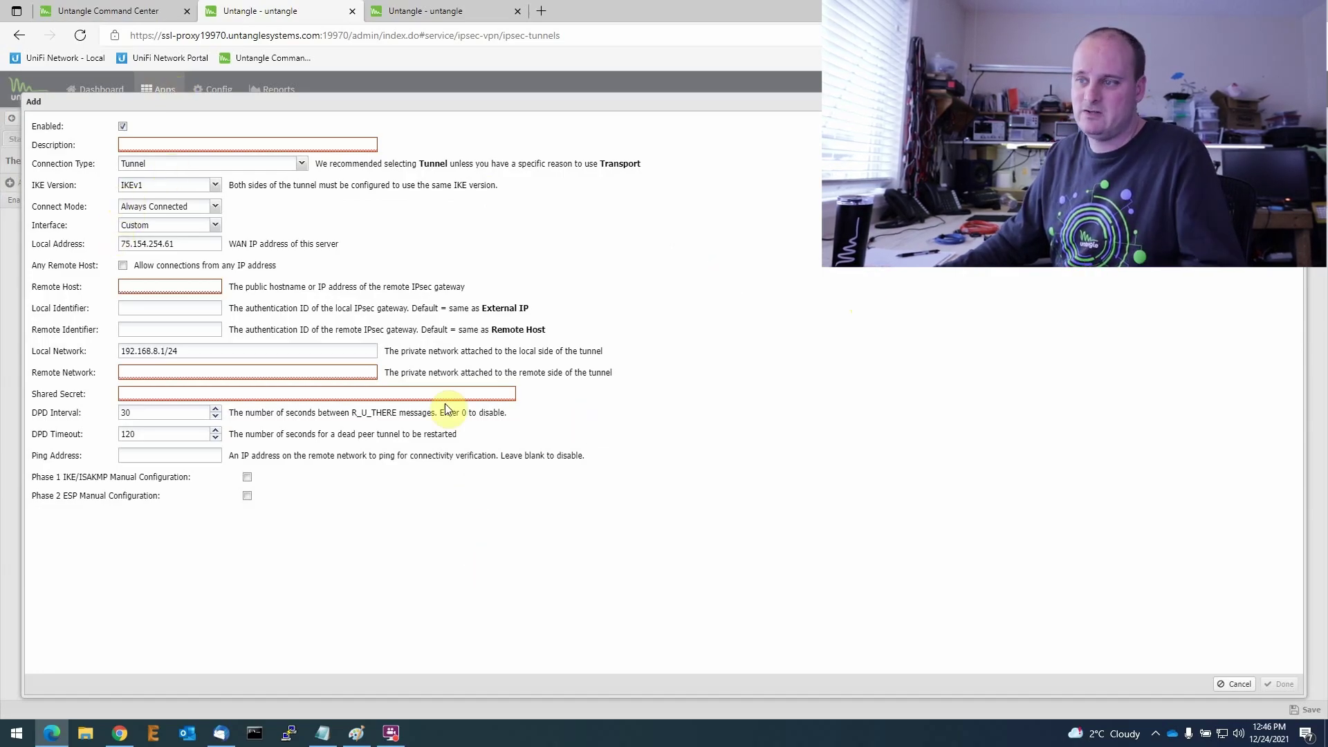
- Describe the tunnel as 'Ipsec to Test', keeping IKEv1 and Always Connected mode
click(149, 143)
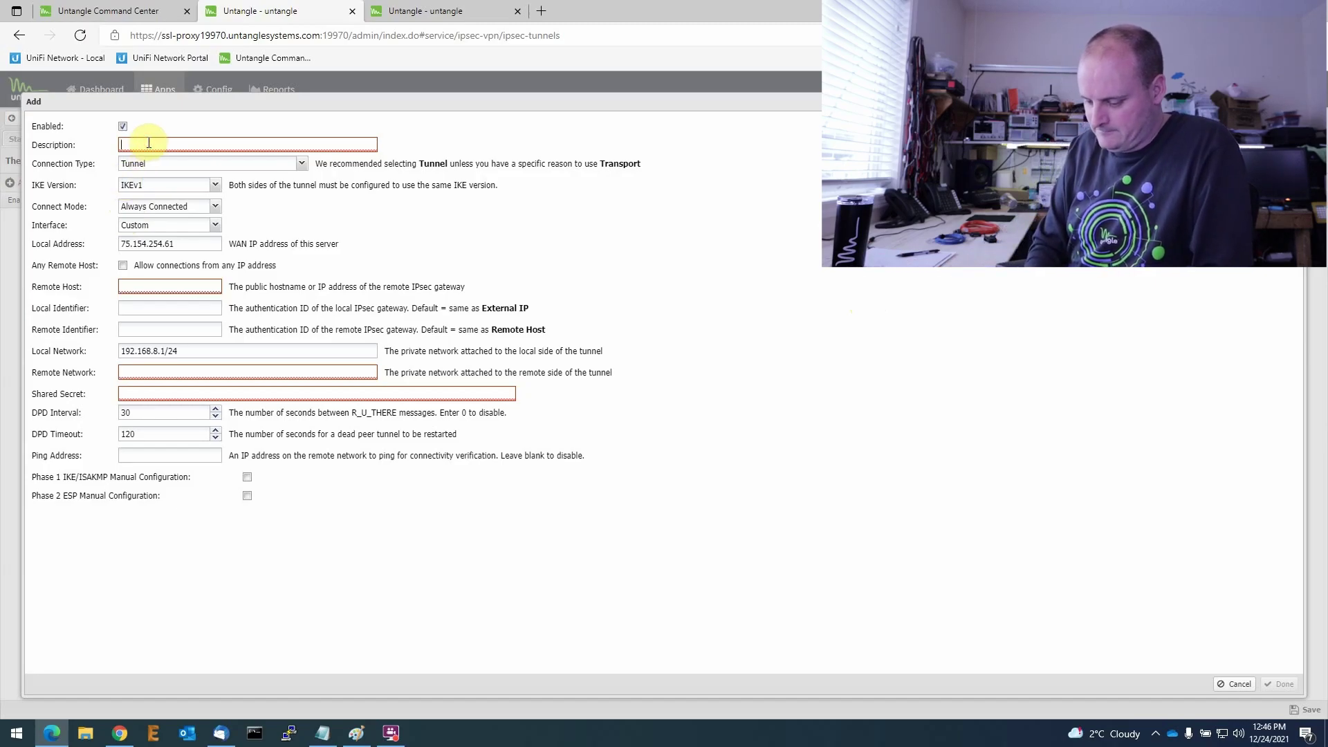
text(Ipsec to Test)
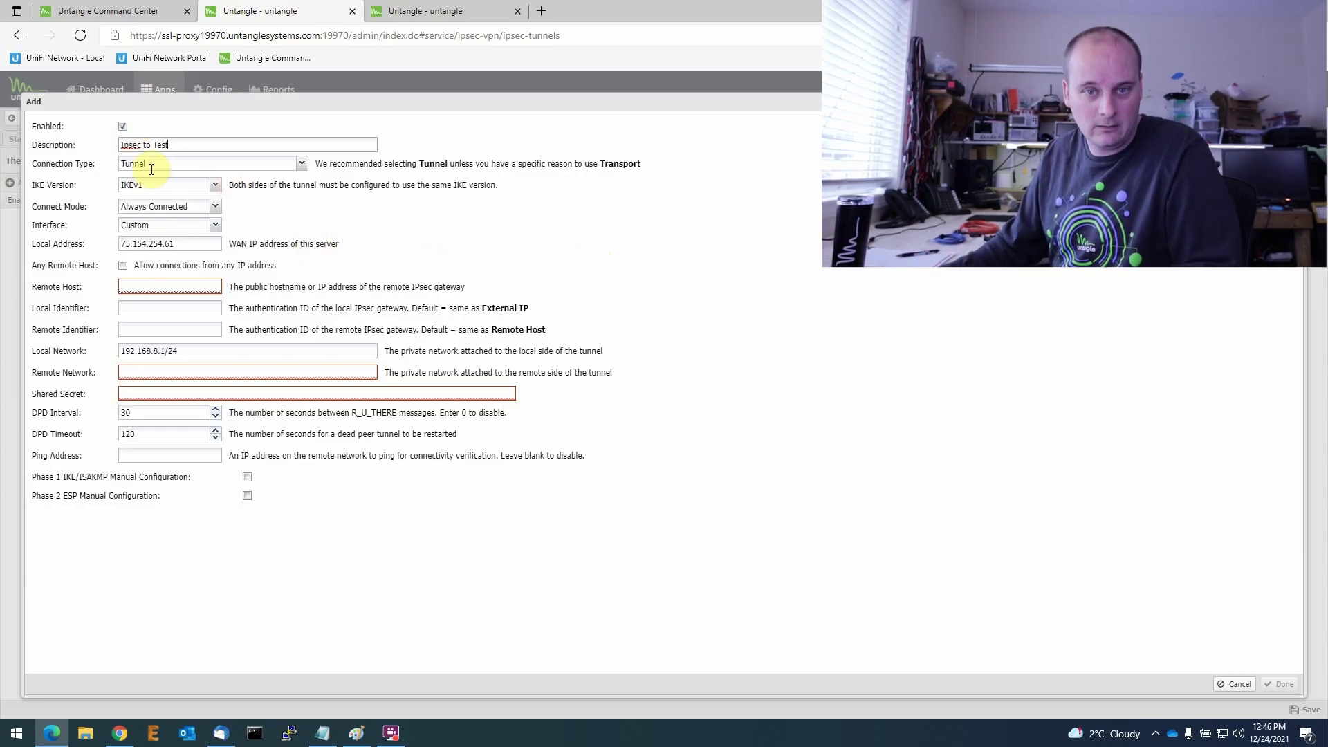
click(216, 185)
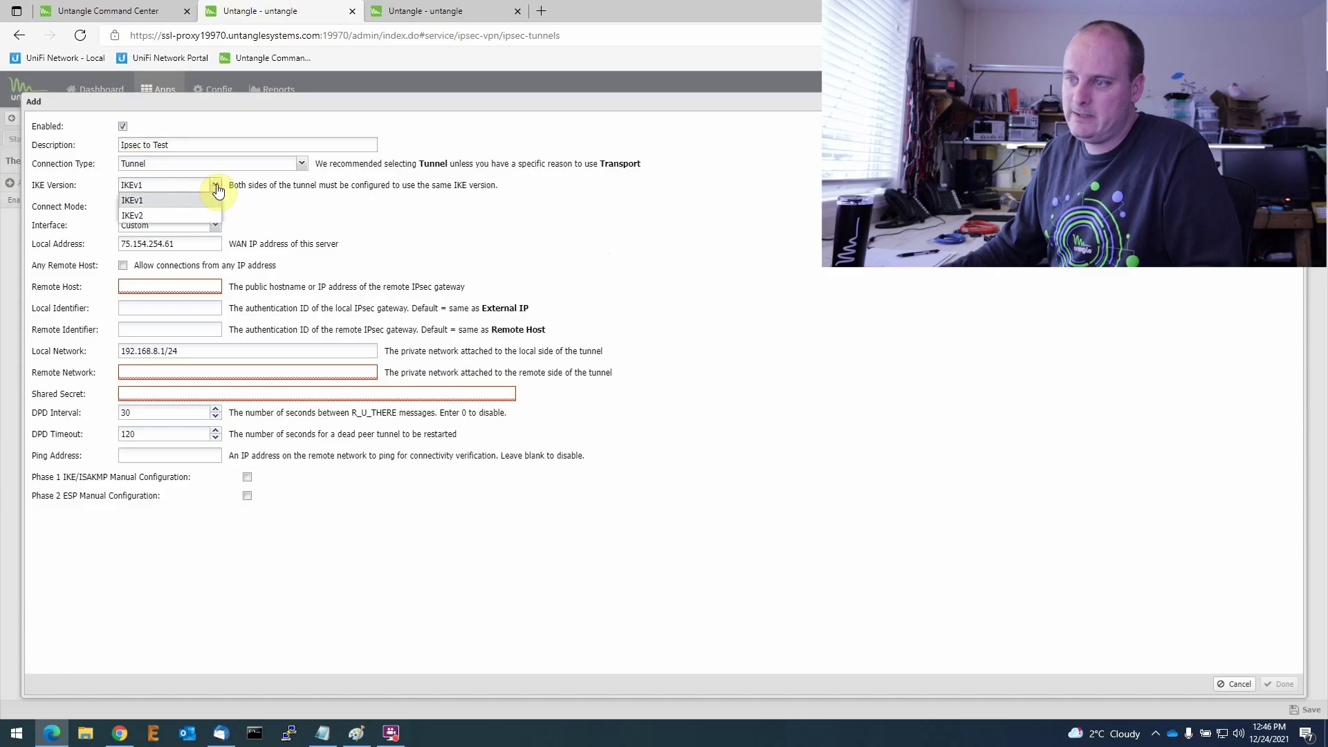
click(157, 202)
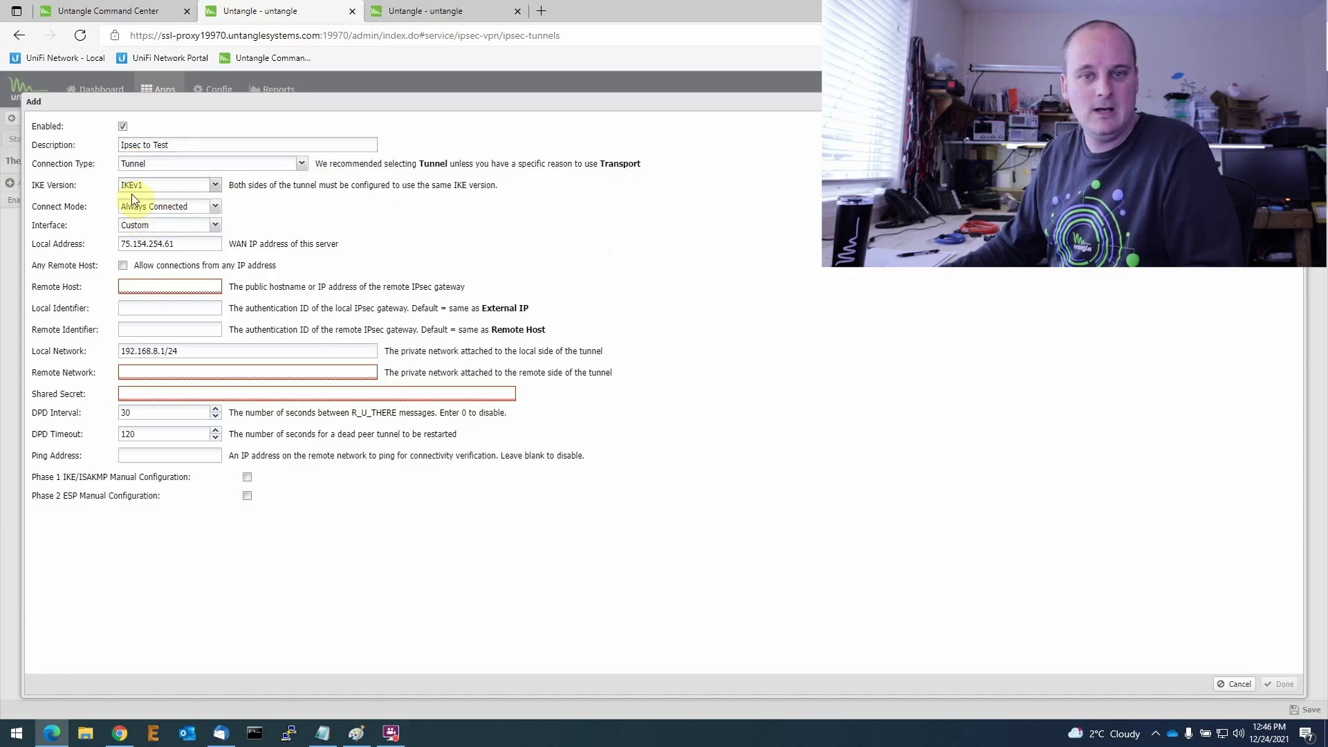
click(215, 207)
click(215, 207)
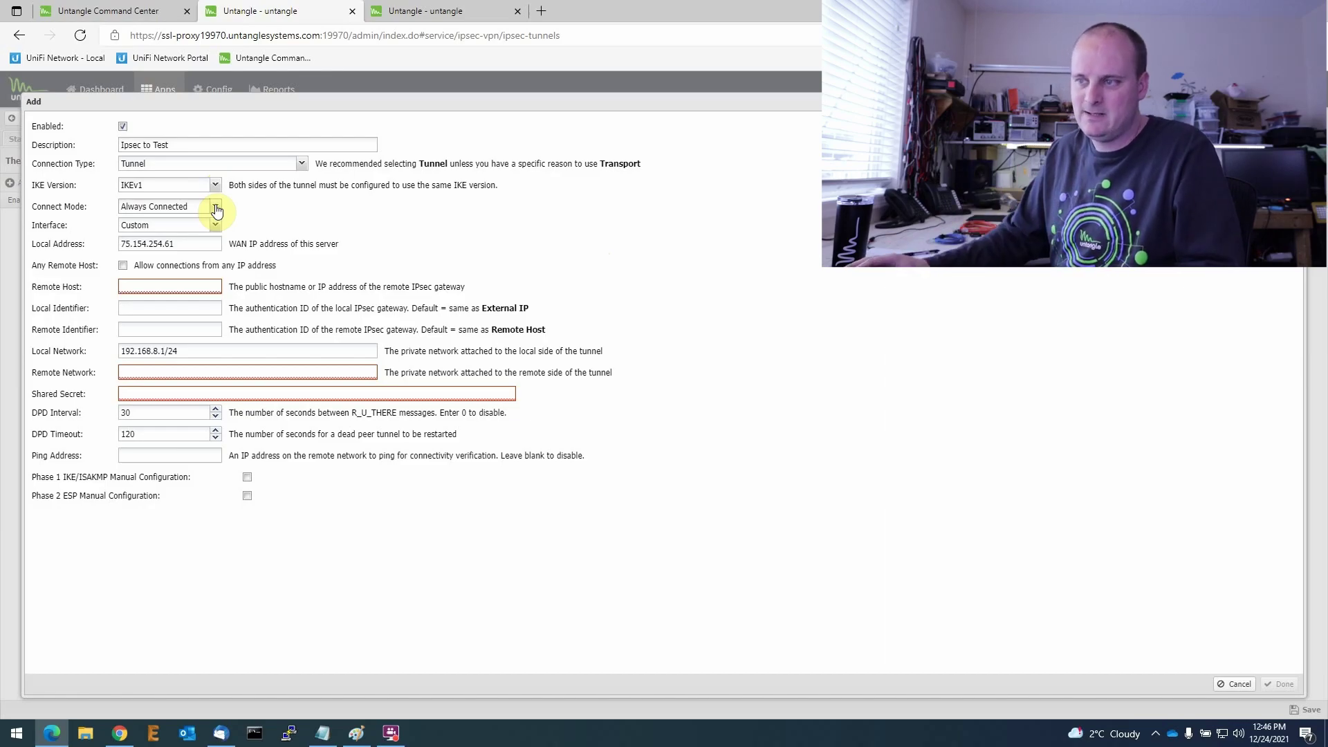
click(216, 208)
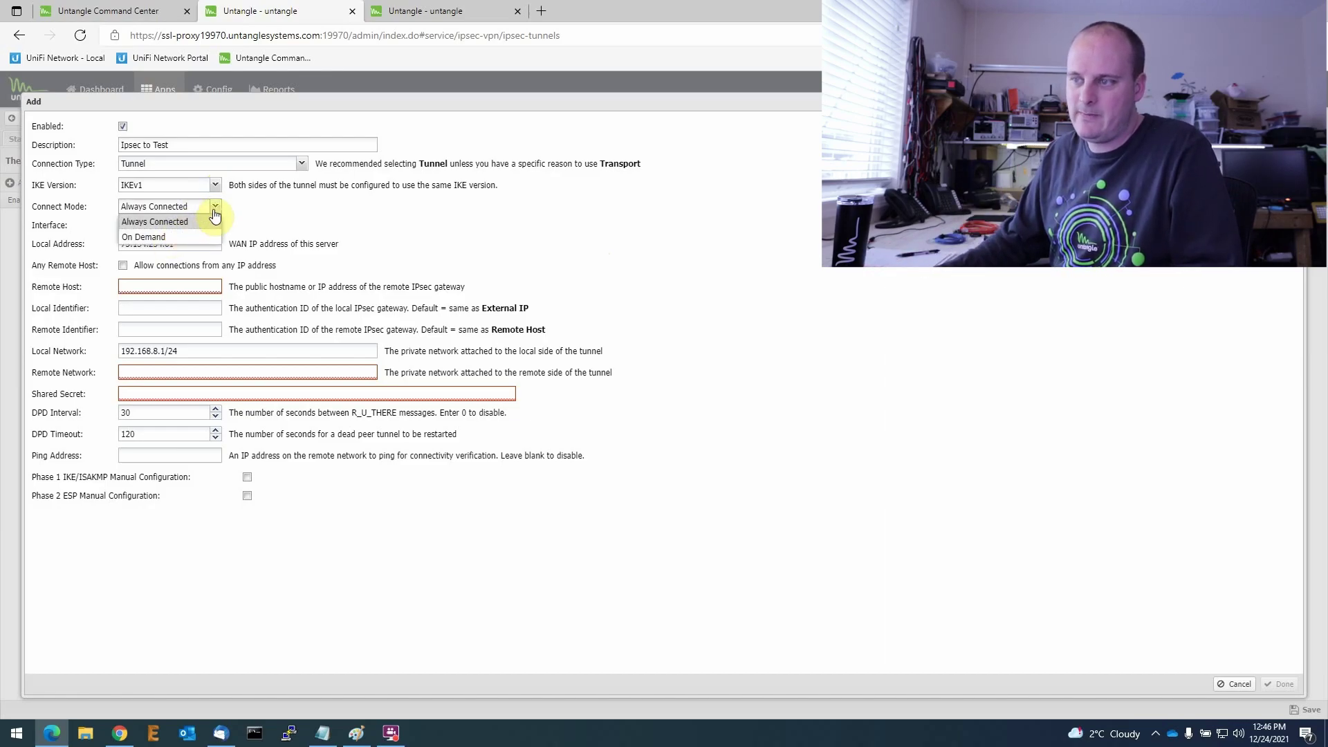
click(216, 207)
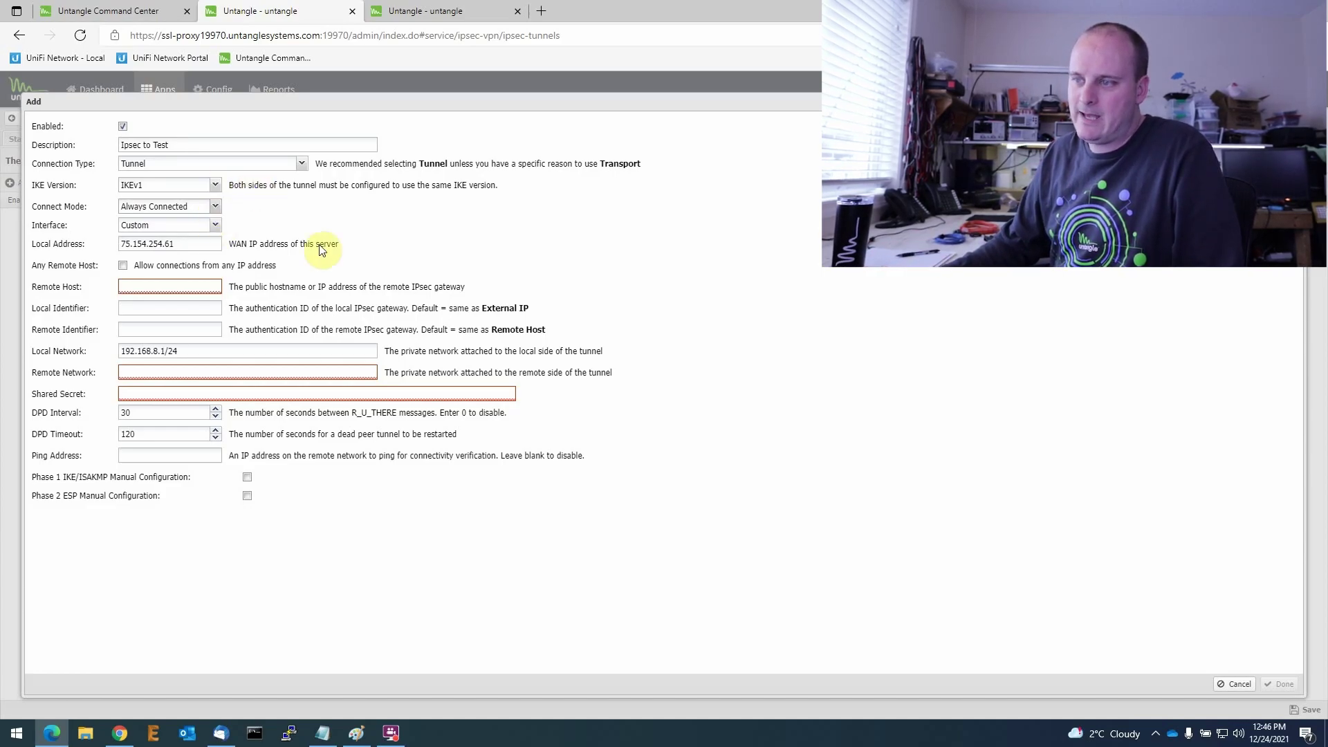
drag(211, 243, 121, 247)
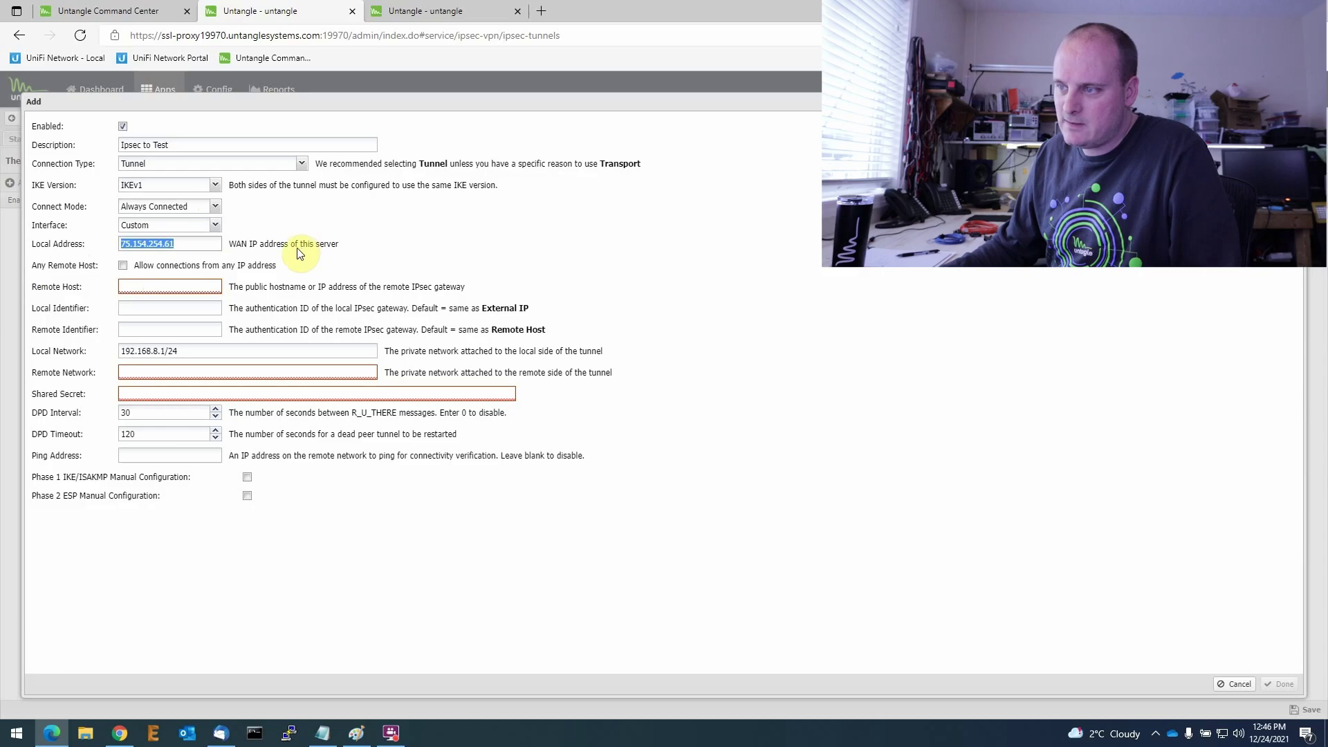
click(185, 243)
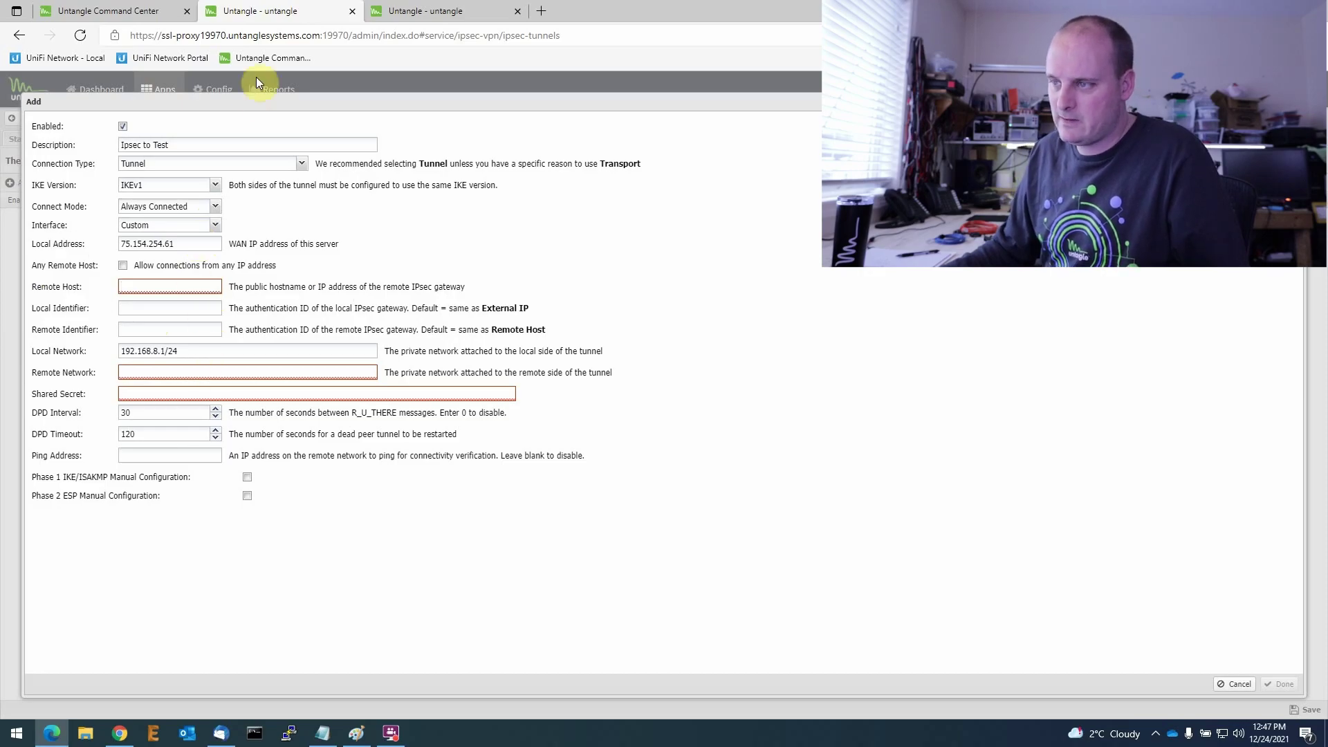
click(330, 742)
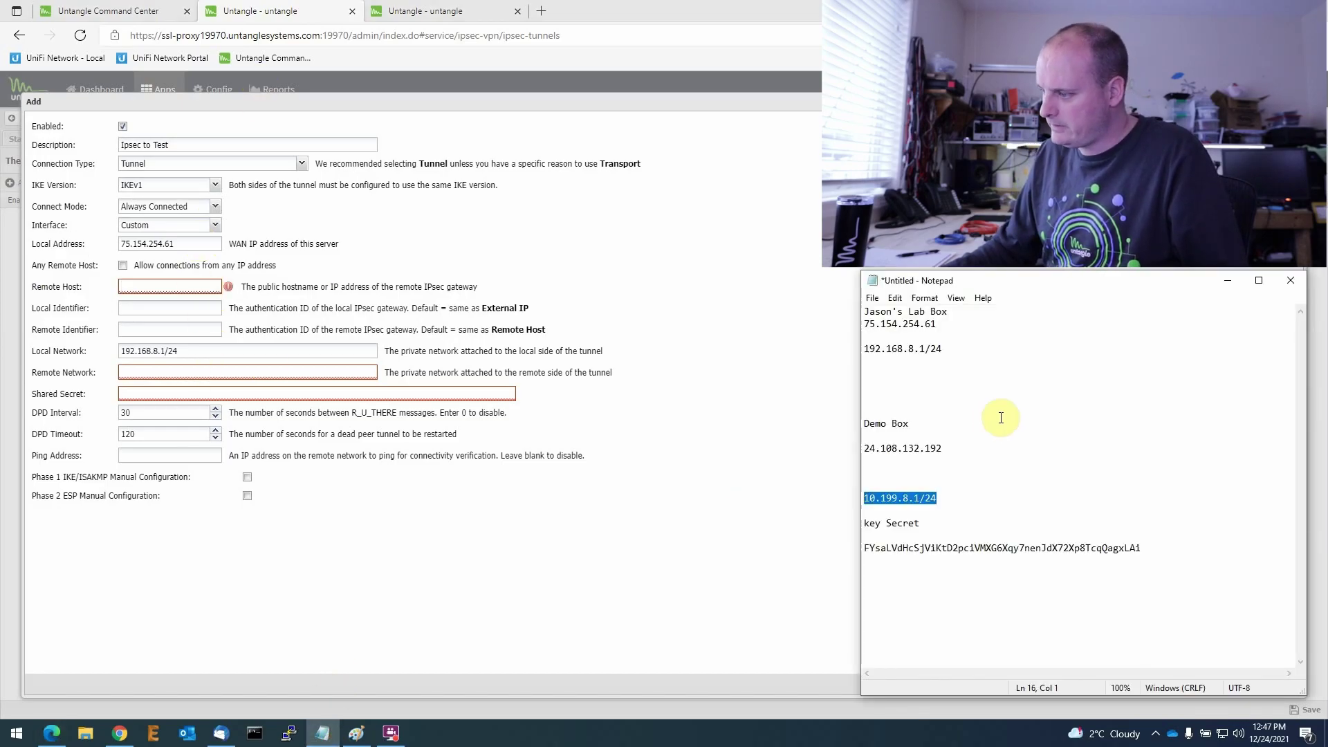
click(950, 450)
drag(950, 450, 863, 448)
key(ctrl+c)
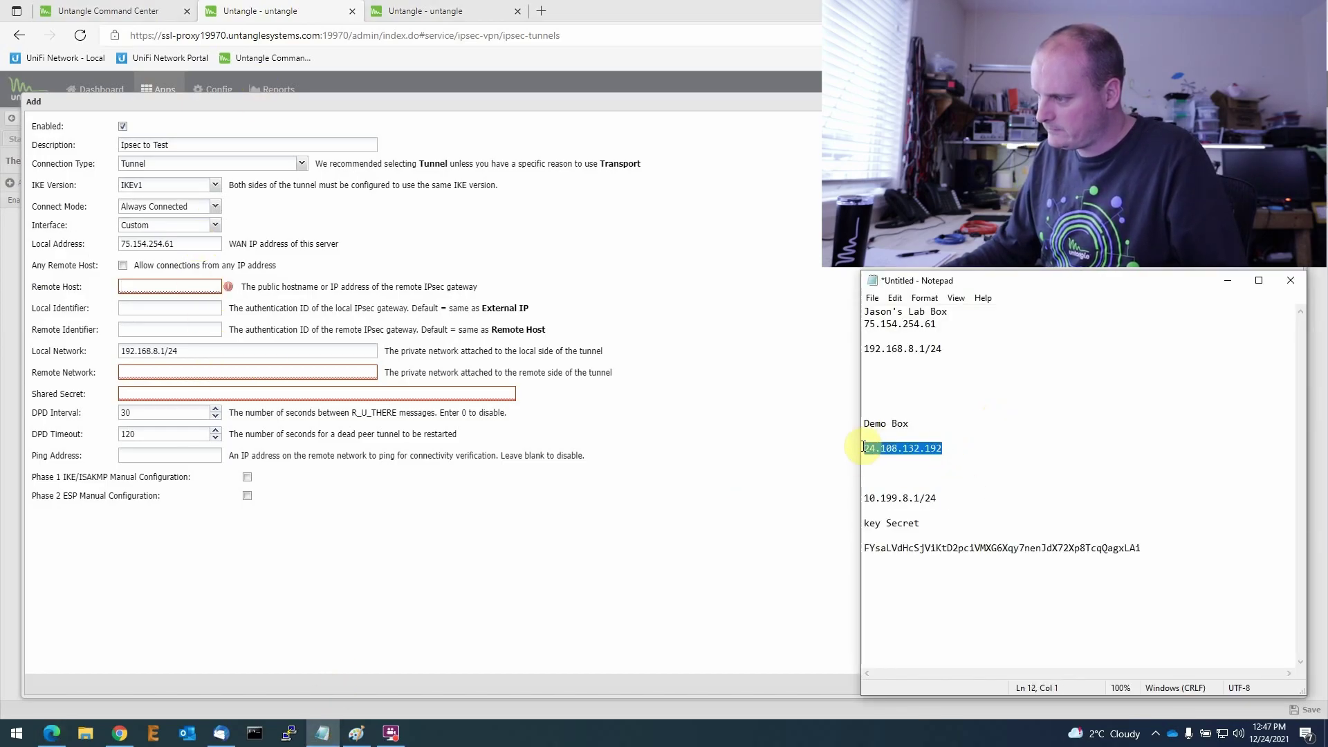
click(148, 288)
key(ctrl+v)
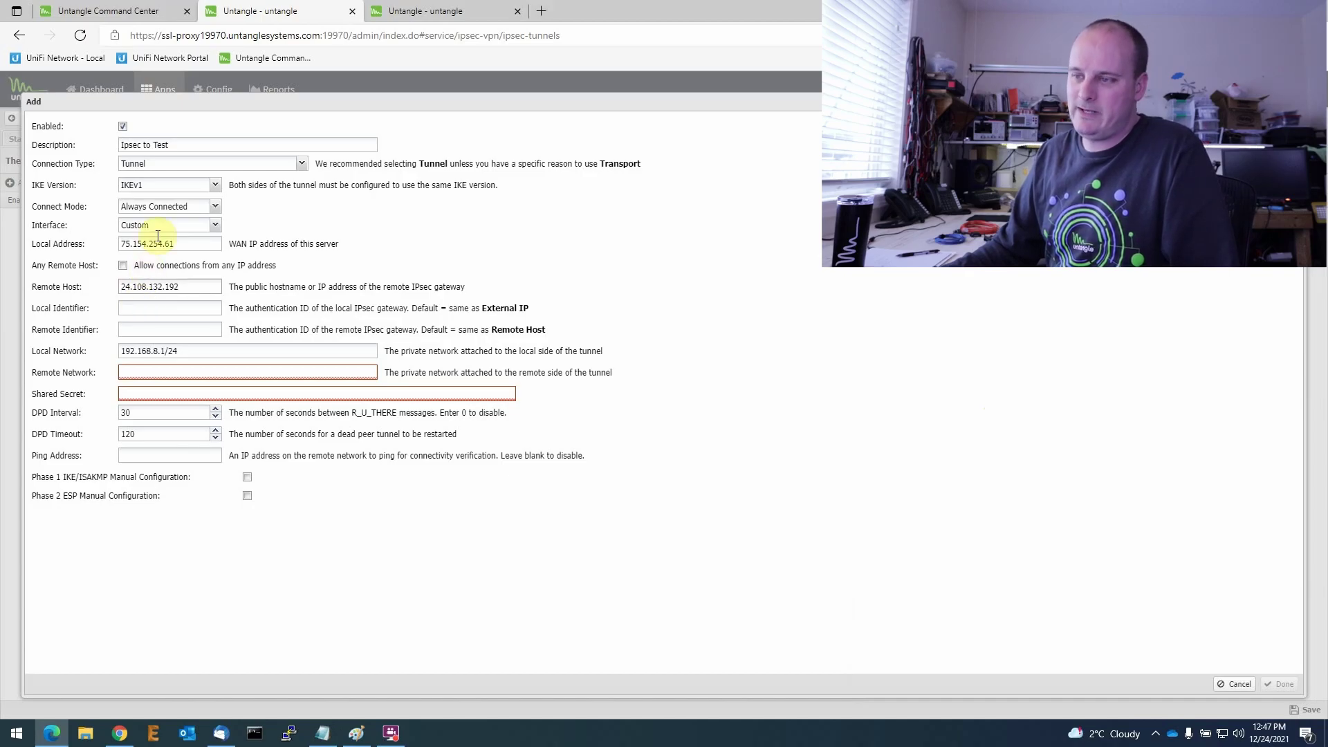
- Set local identifier 75.154.254.61 and remote identifier 24.108.132.192
click(181, 247)
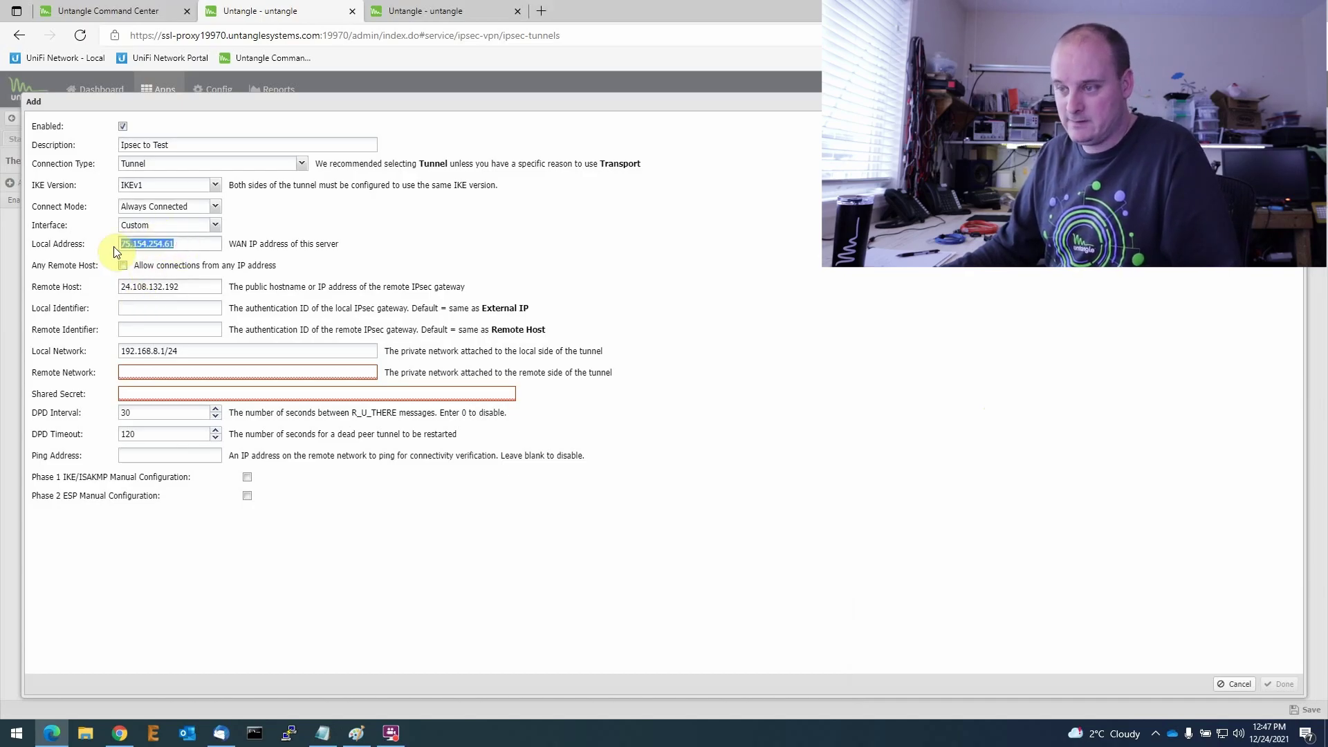
click(141, 303)
click(152, 330)
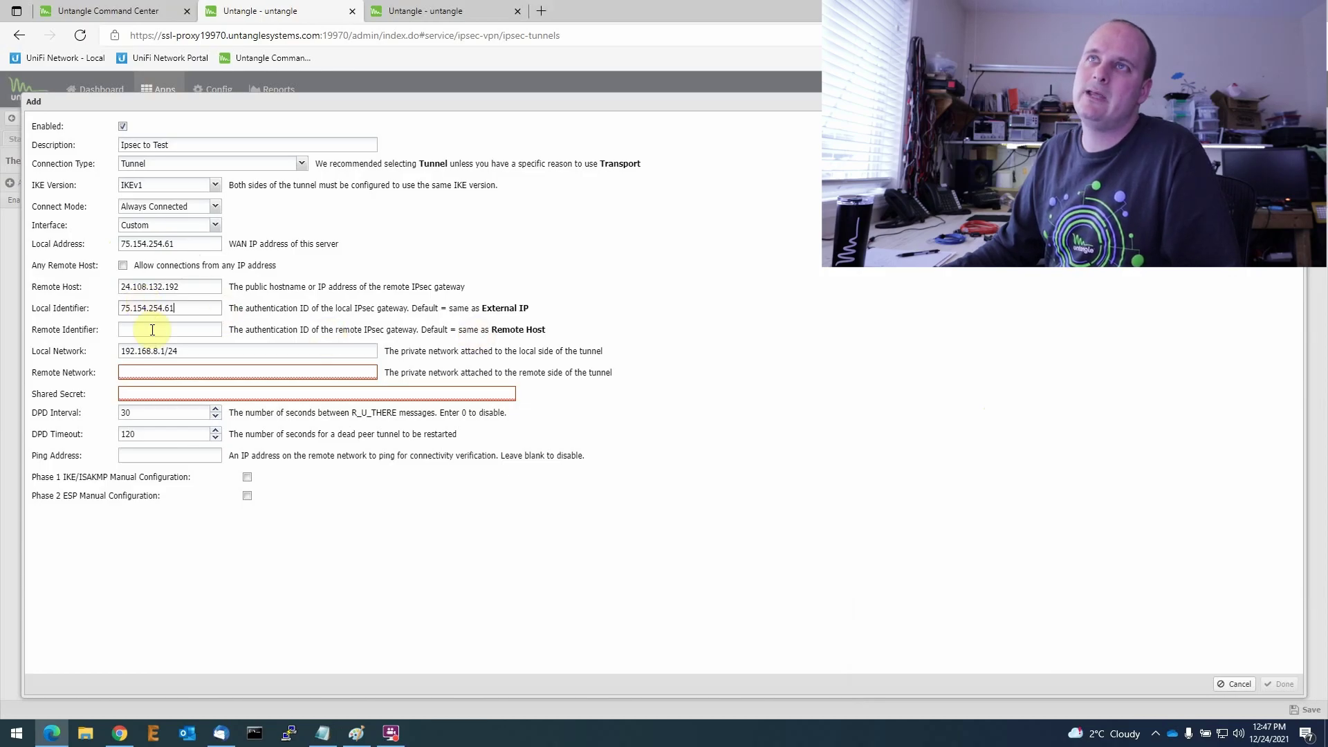
click(191, 303)
drag(186, 287, 115, 289)
key(ctrl+c)
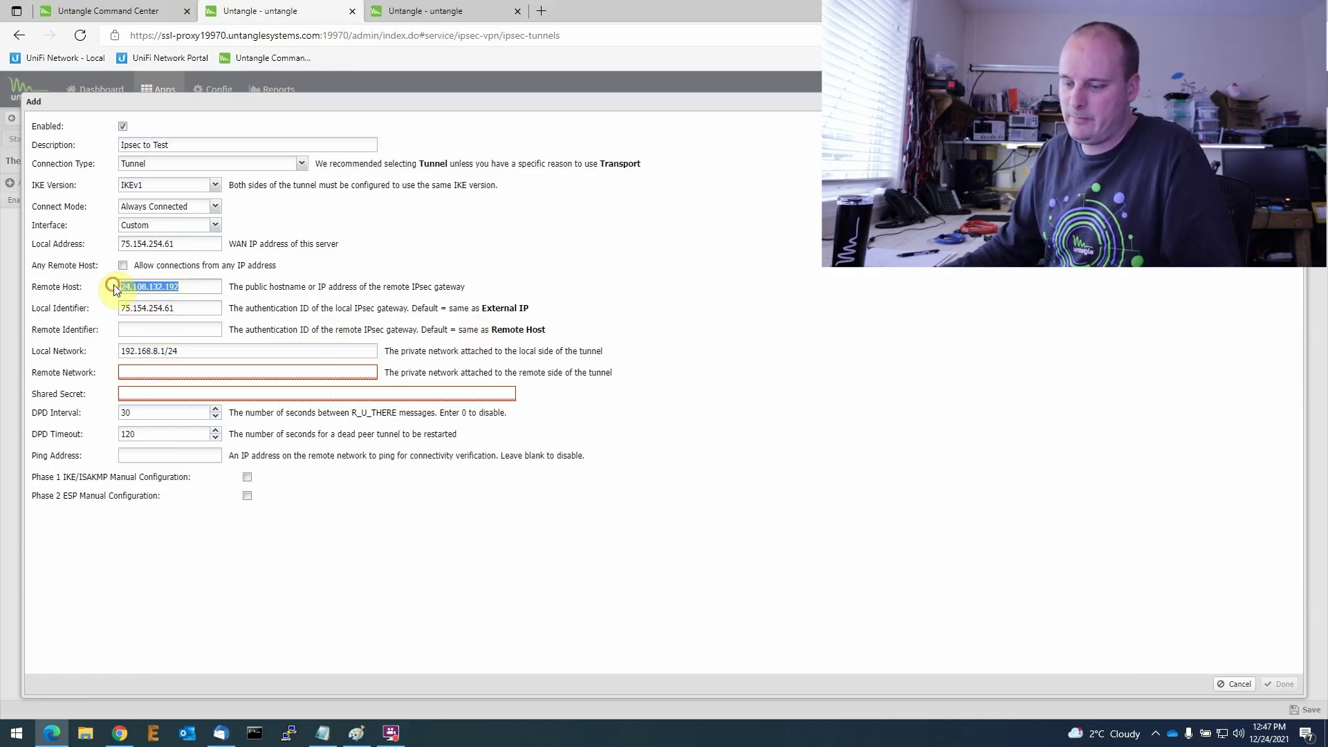
click(146, 329)
key(ctrl+v)
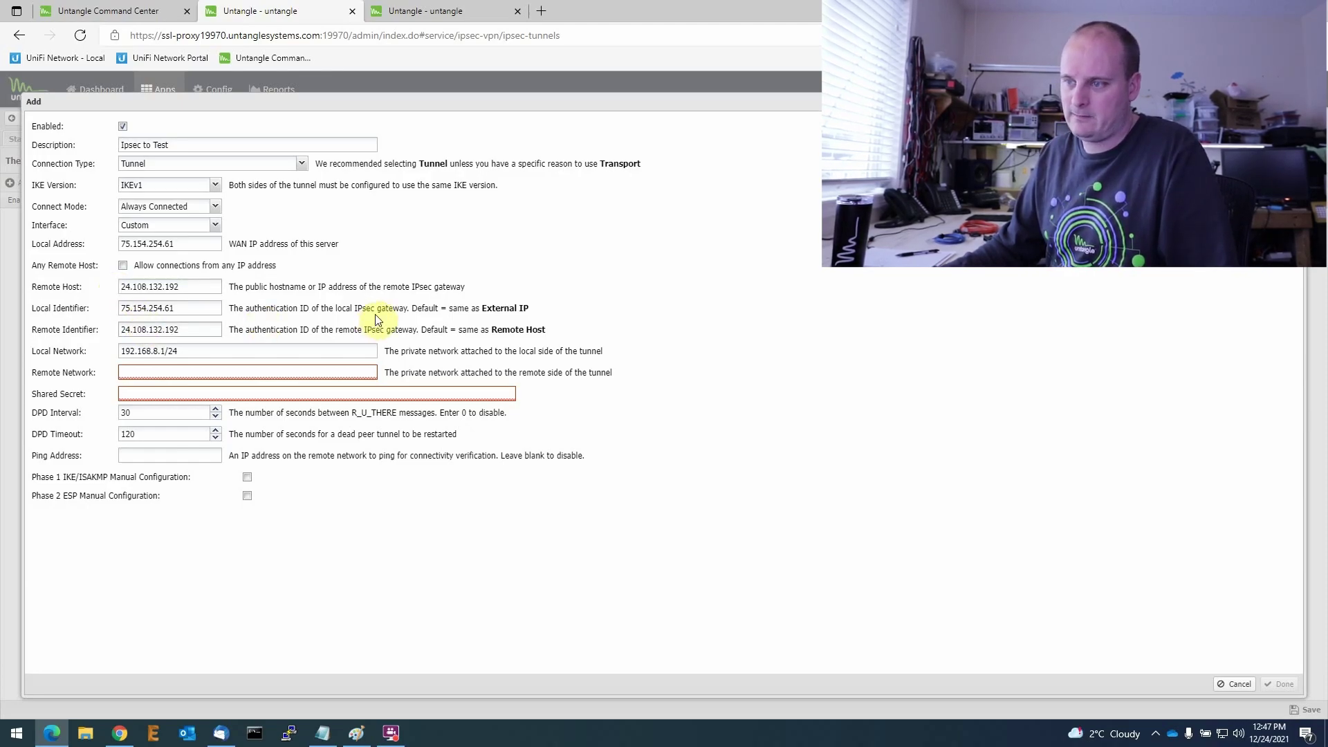
- Set the remote network to 10.199.8.1/24, copied from the notes
click(128, 375)
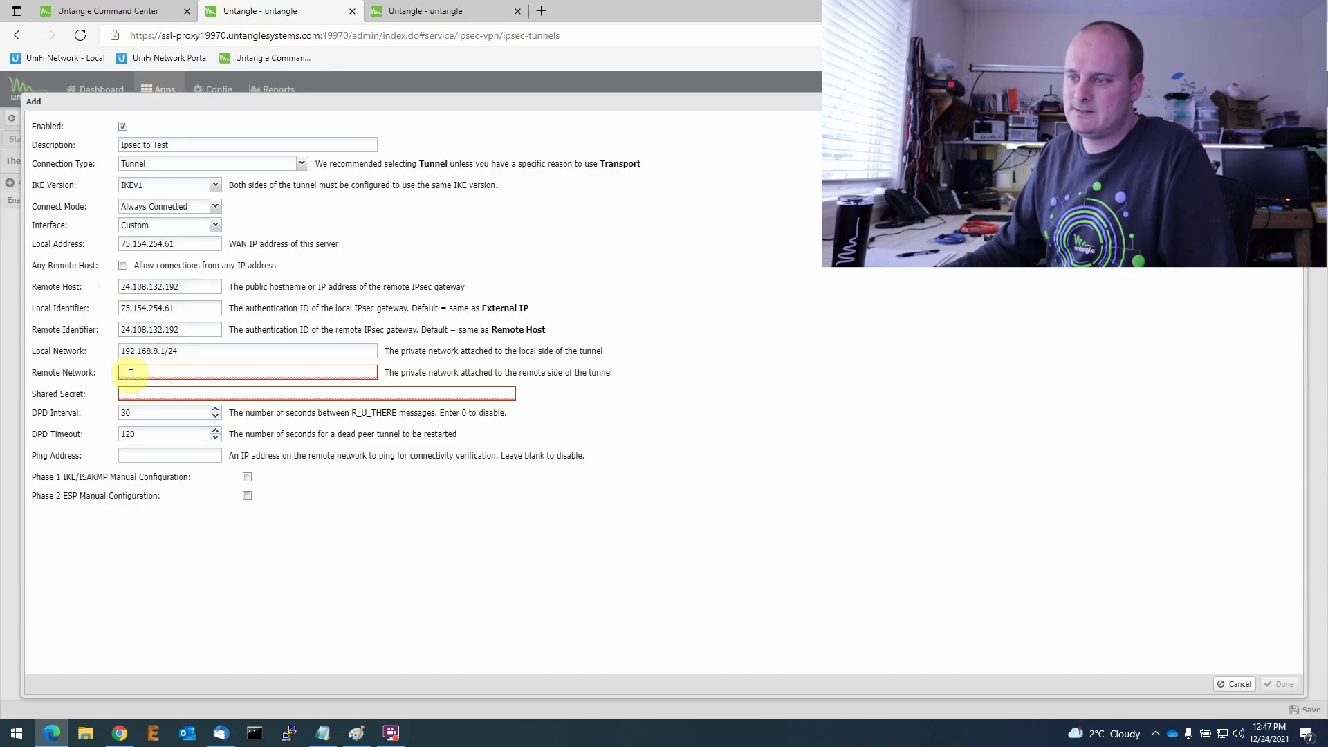
click(322, 733)
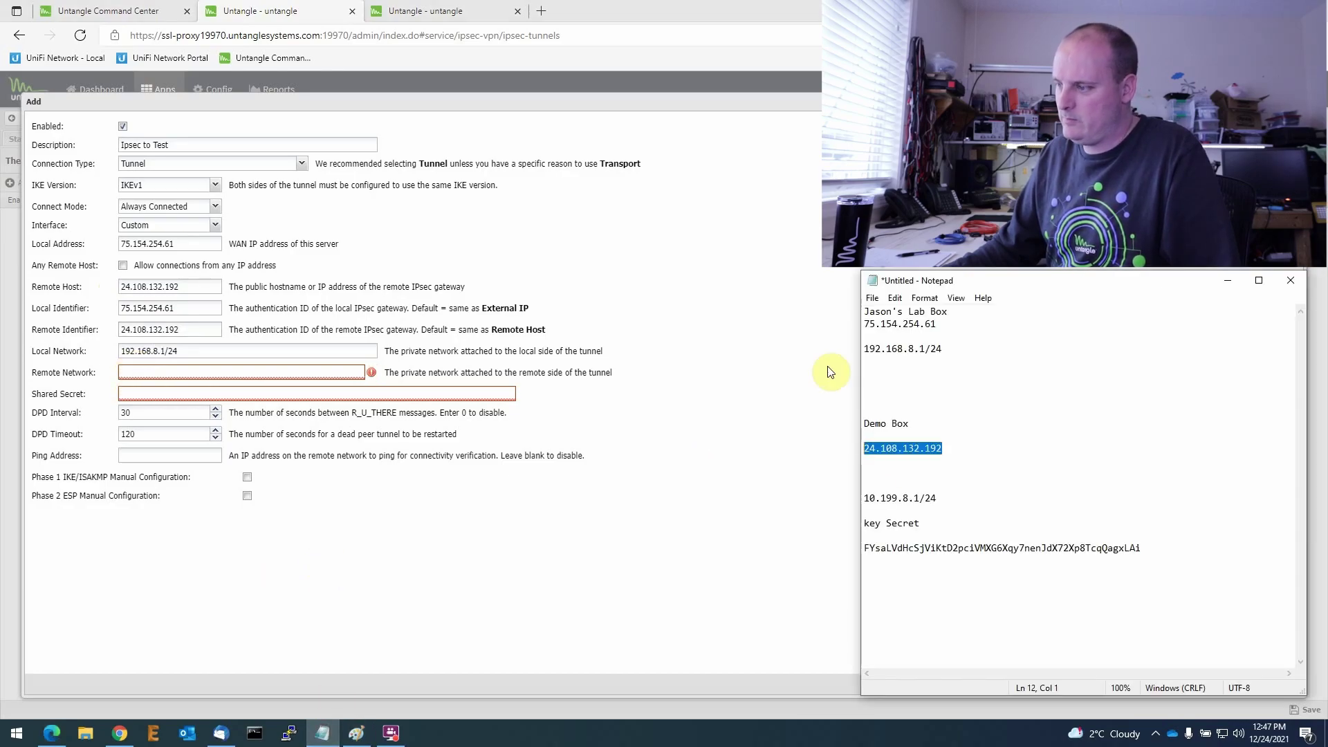
drag(938, 497, 866, 498)
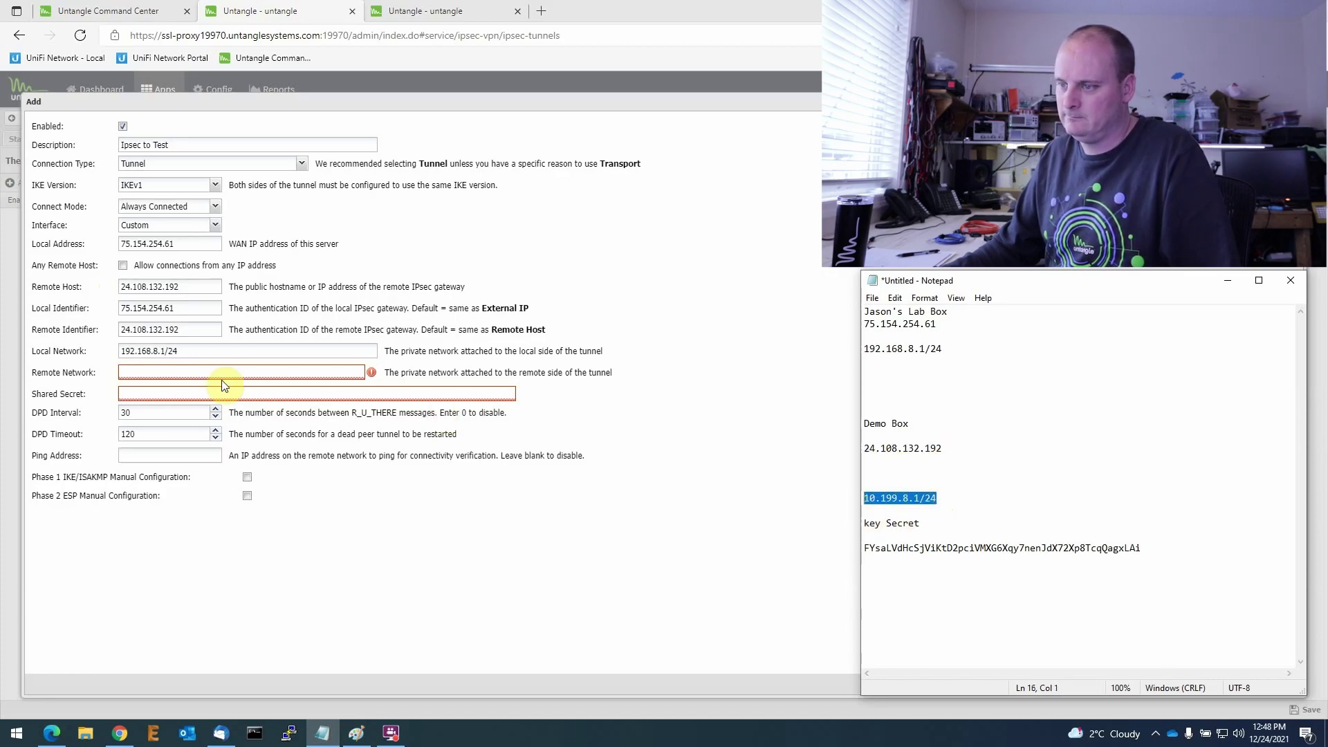
click(173, 371)
text(10.199.8.1/24)
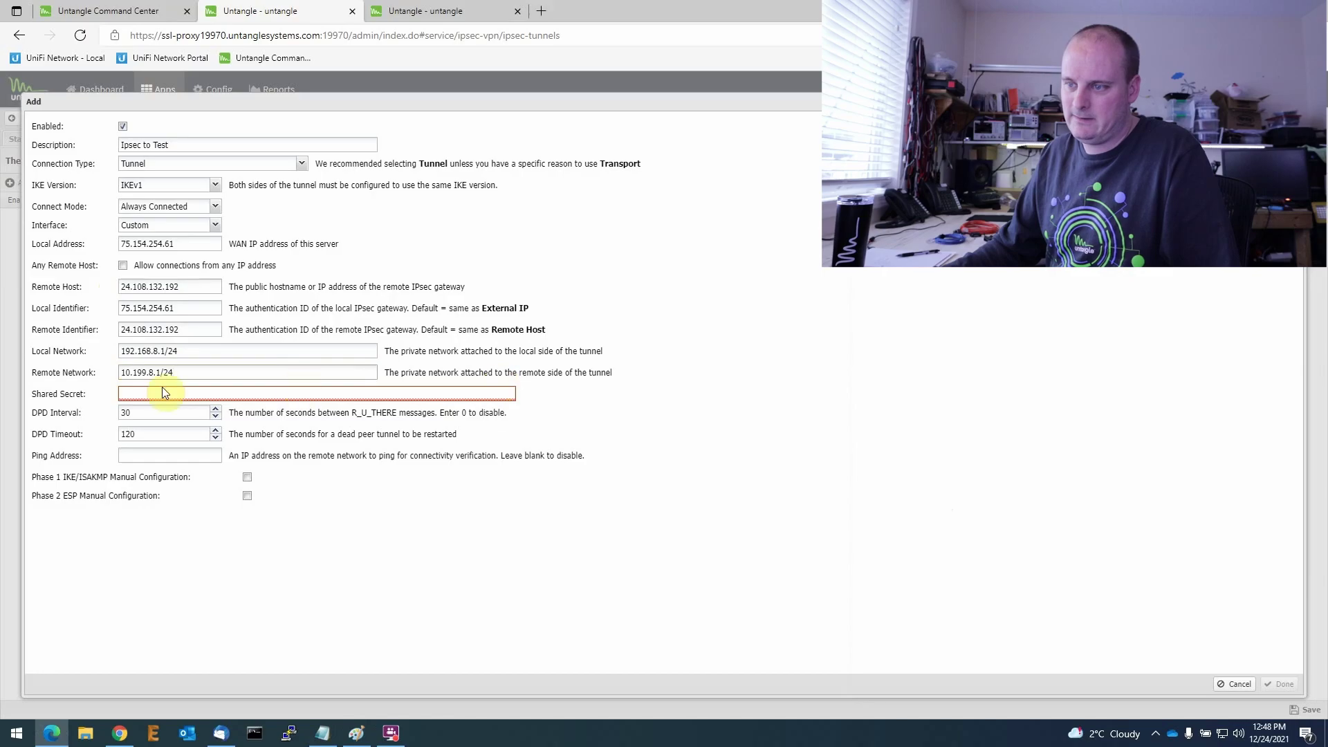
- Paste the pre-shared key from the notes into the Shared Secret field
click(320, 742)
drag(1145, 548, 864, 550)
key(ctrl+c)
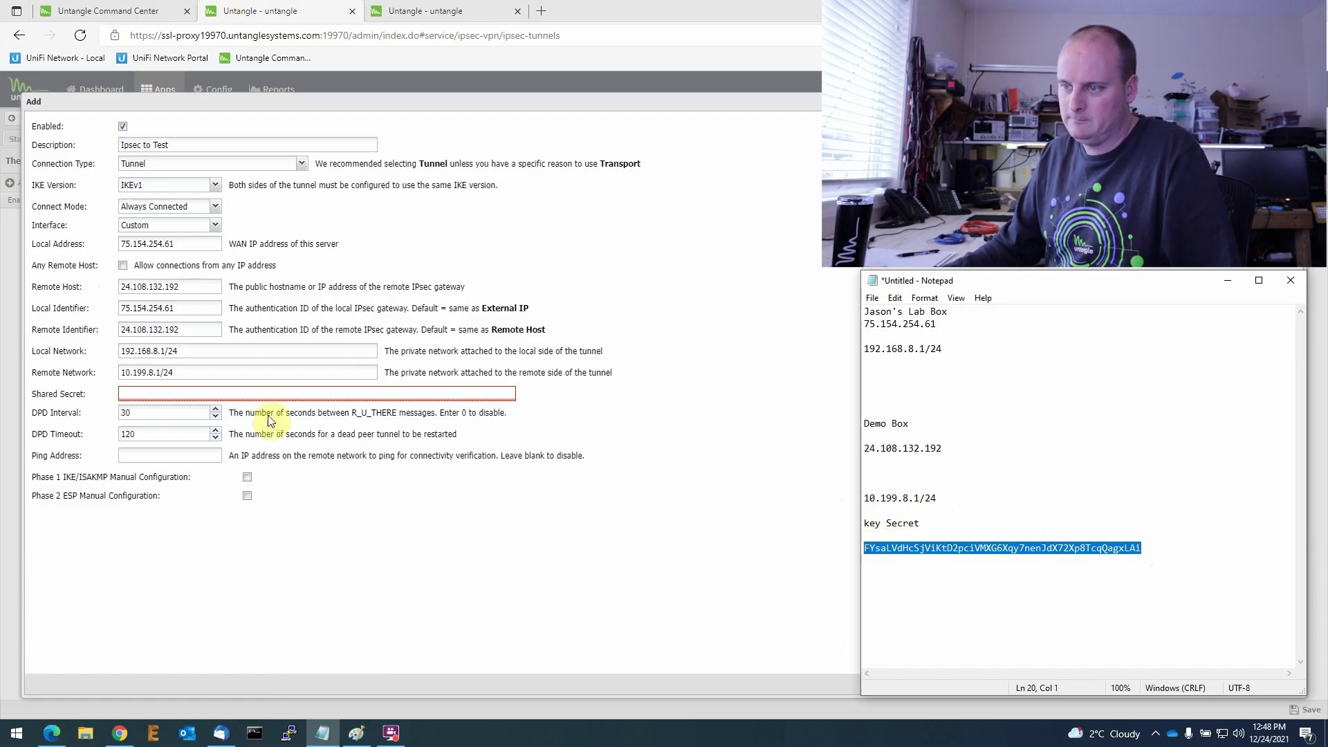
click(139, 394)
key(ctrl+v)
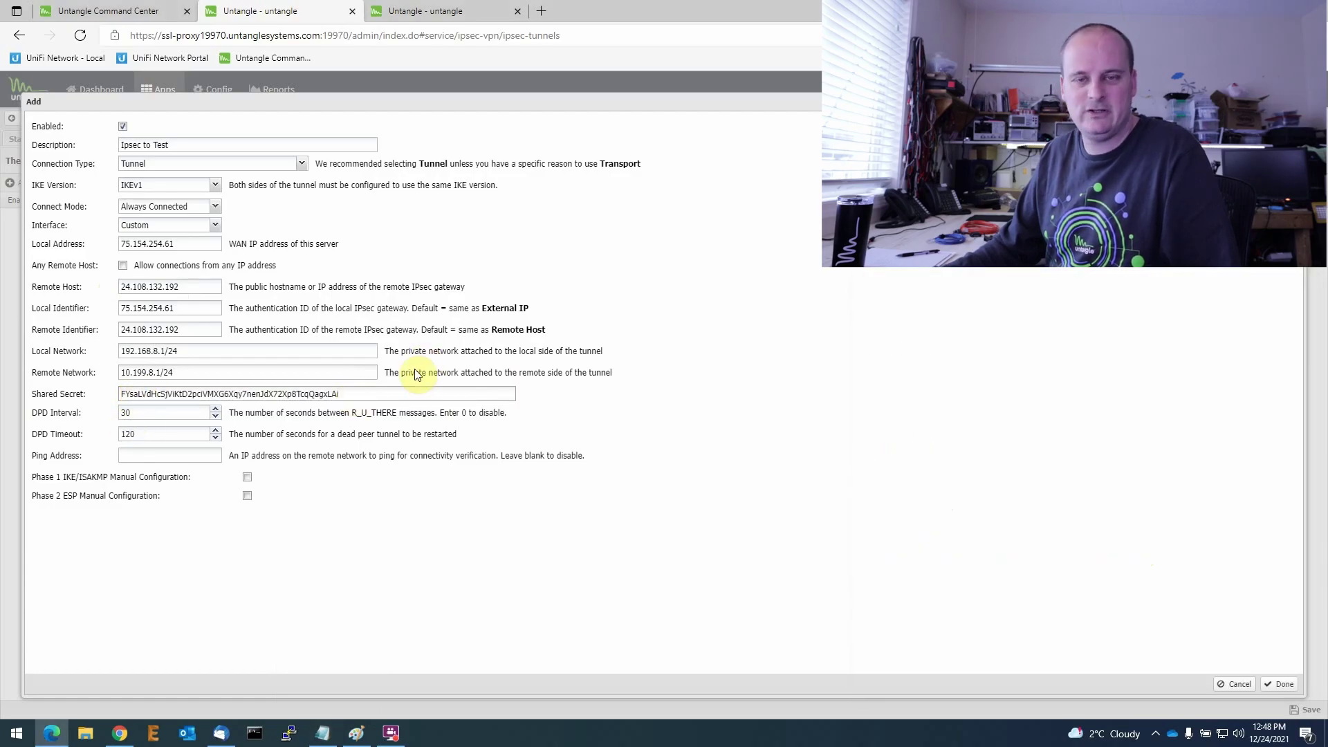
- Set the ping address to 10.199.8.1, copied from the remote network
click(204, 454)
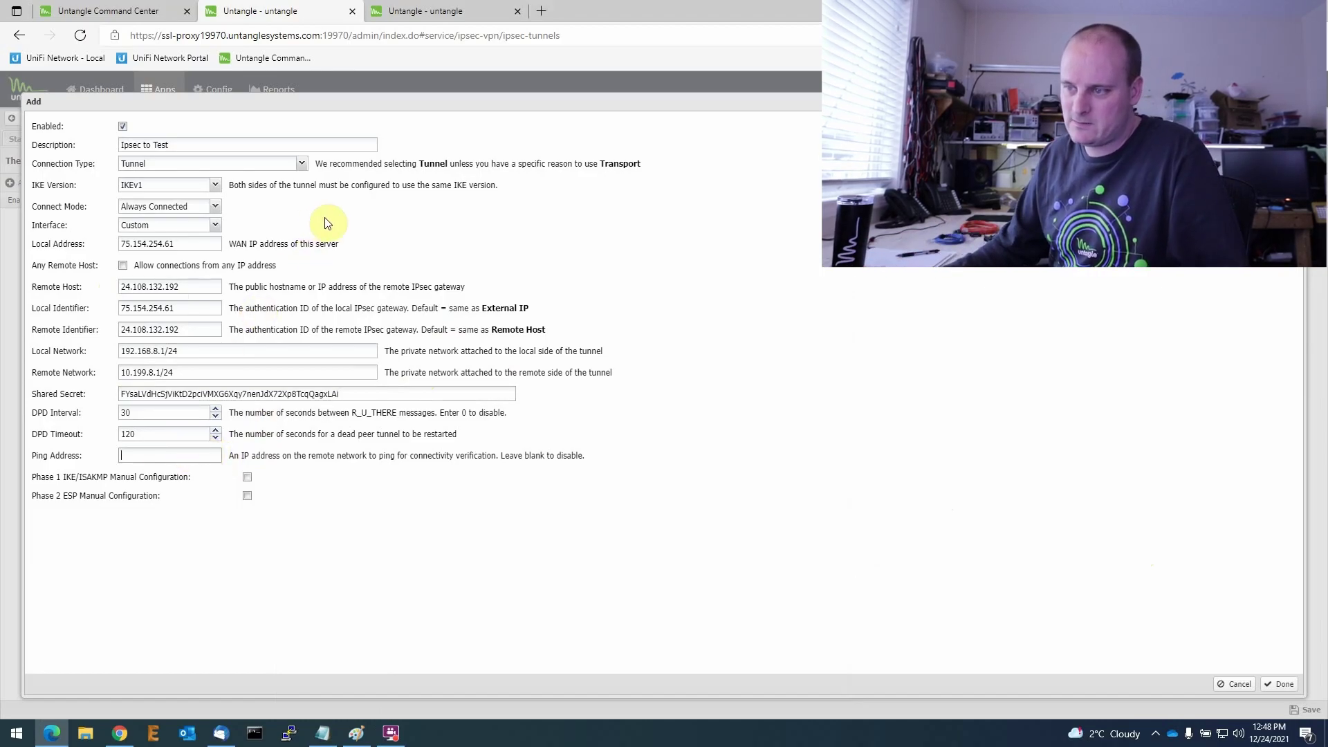
click(160, 373)
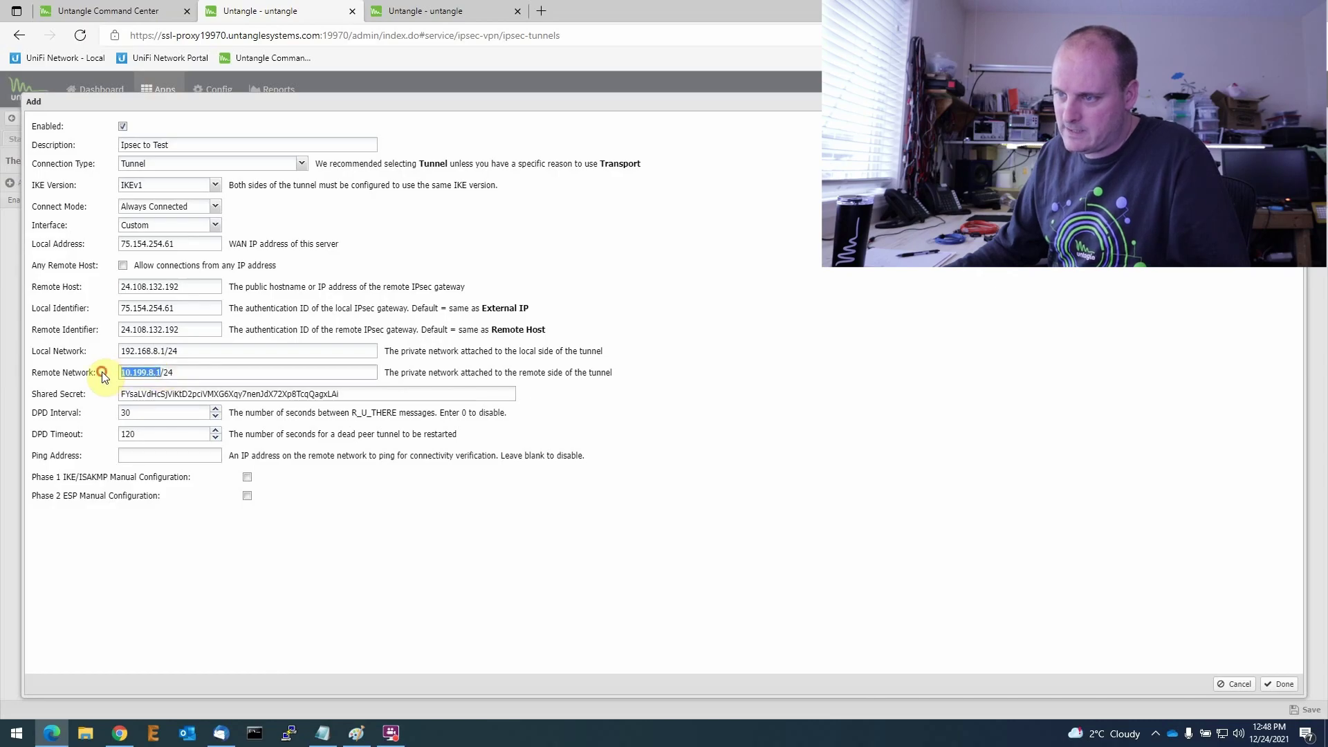
click(149, 450)
text(10.199.8.1)
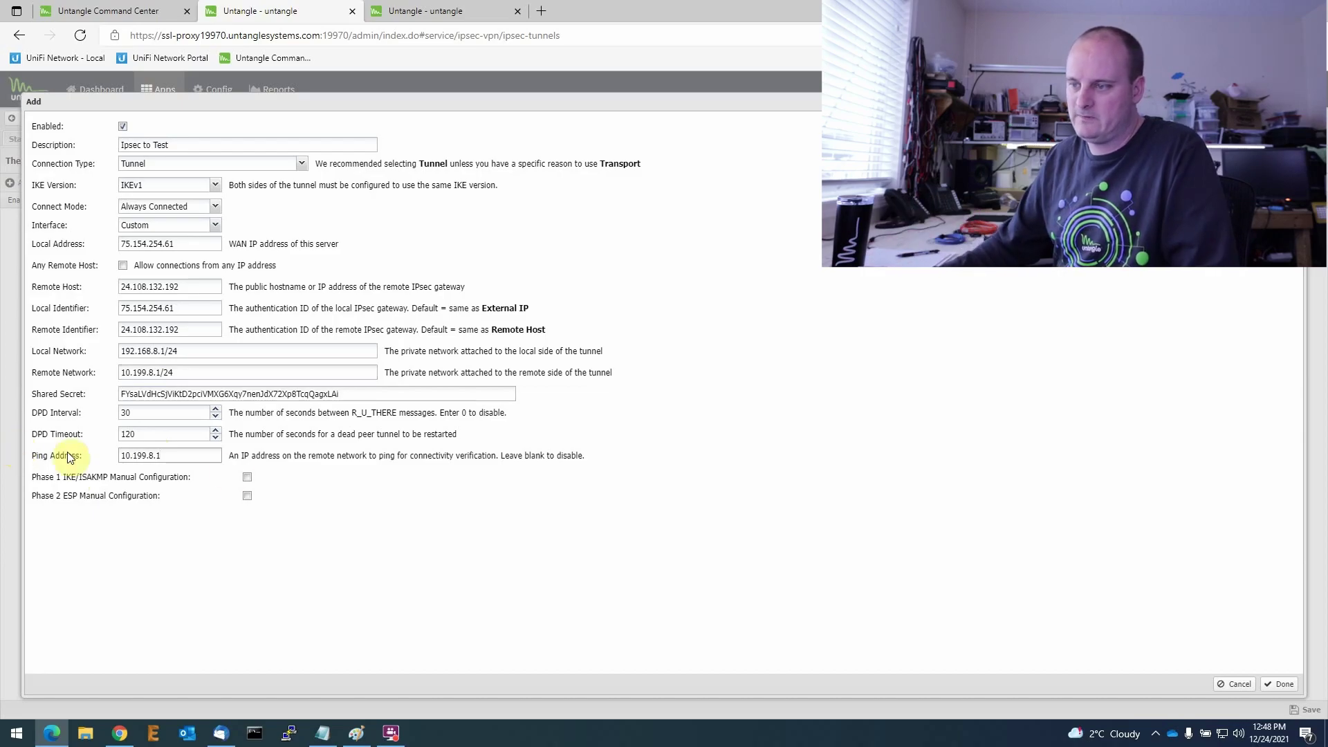
- Enable manual Phase 1 settings with AES-256 encryption and SHA-512 hash
click(248, 476)
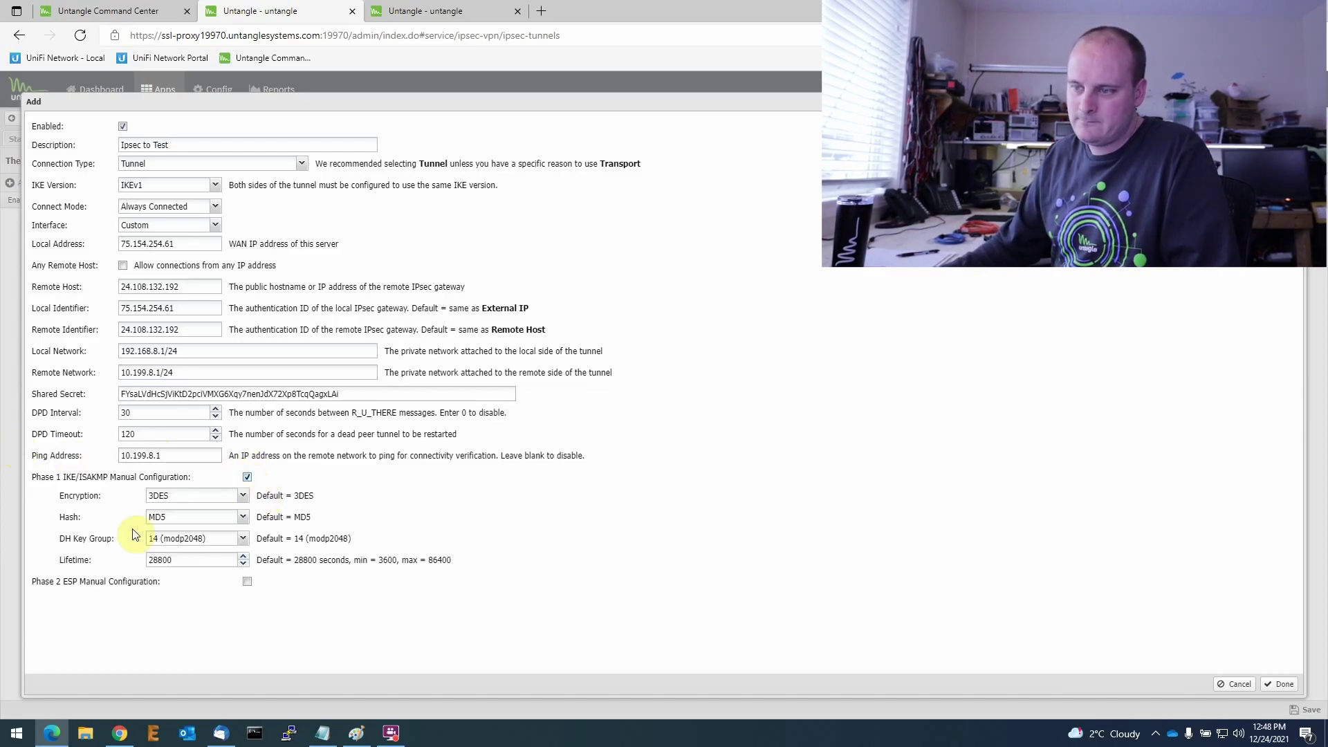
click(241, 496)
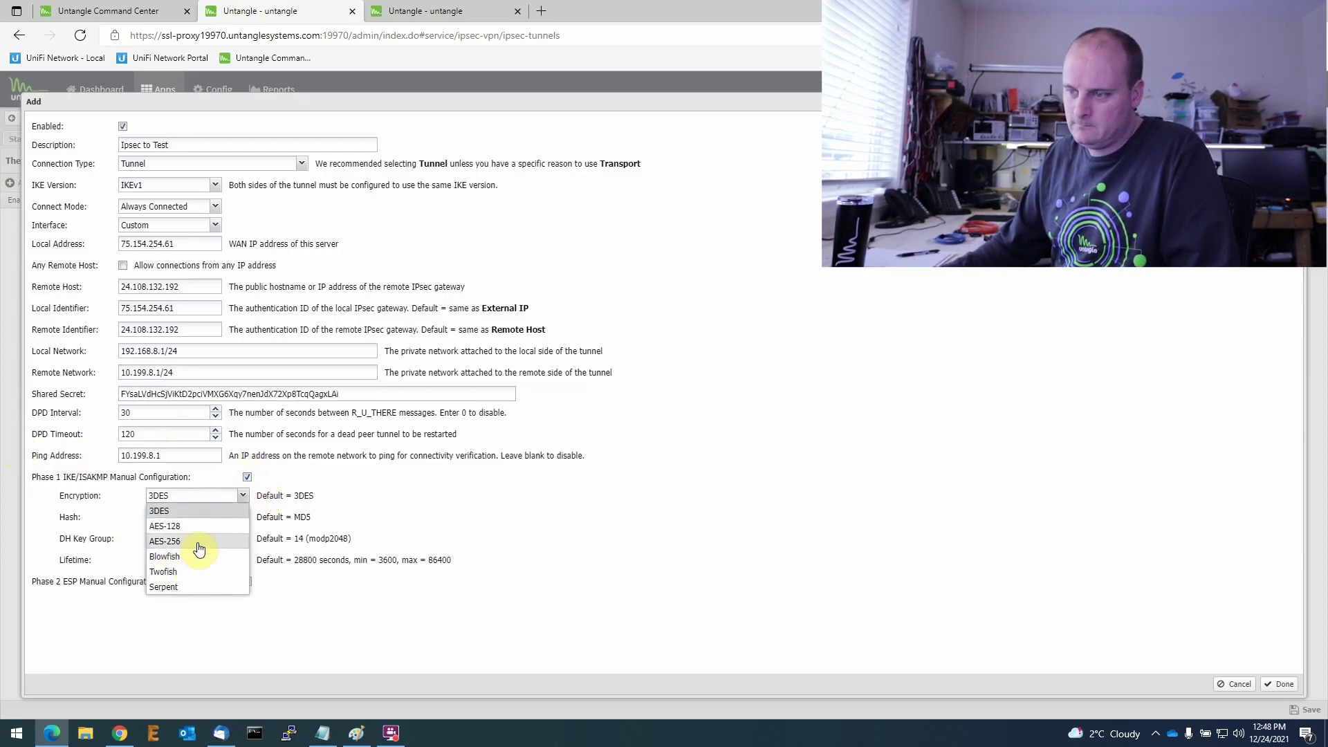
click(201, 541)
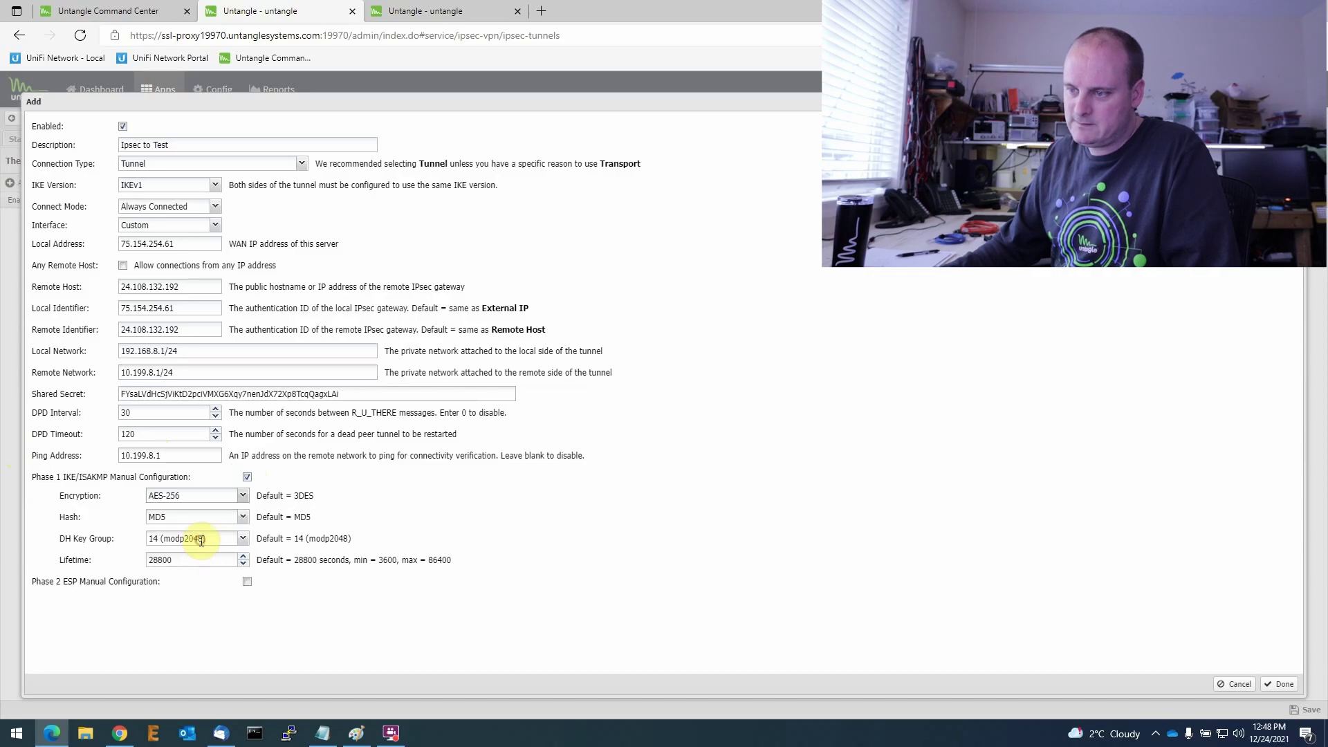
click(242, 518)
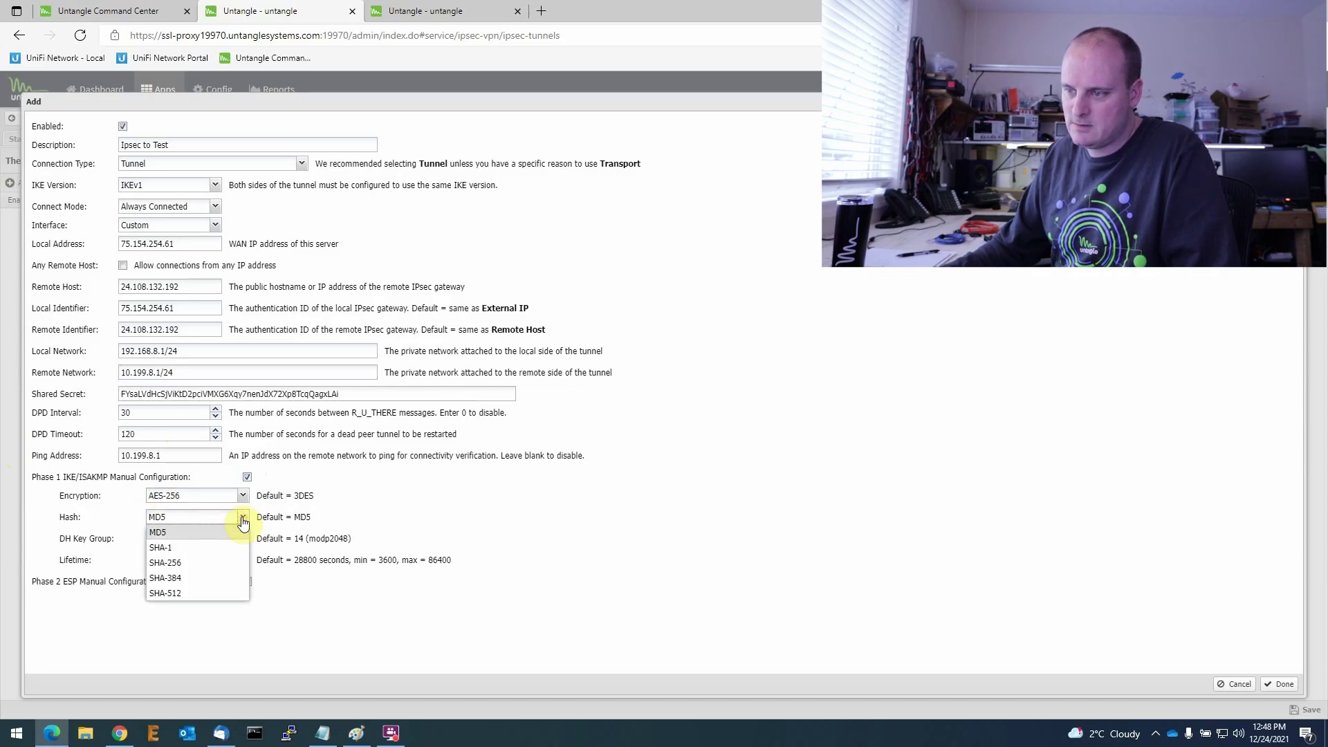
click(181, 593)
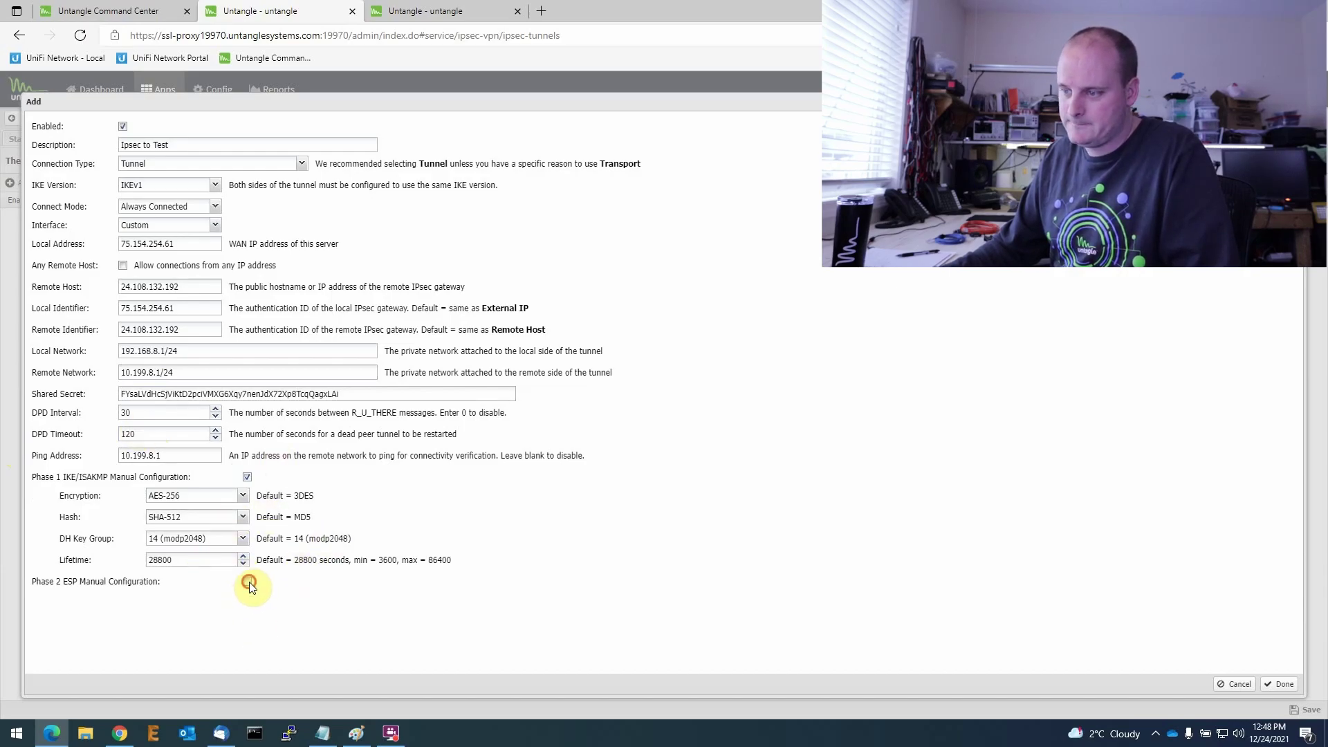
- Enable manual Phase 2 settings with AES-256 encryption and SHA-512 hash
click(248, 581)
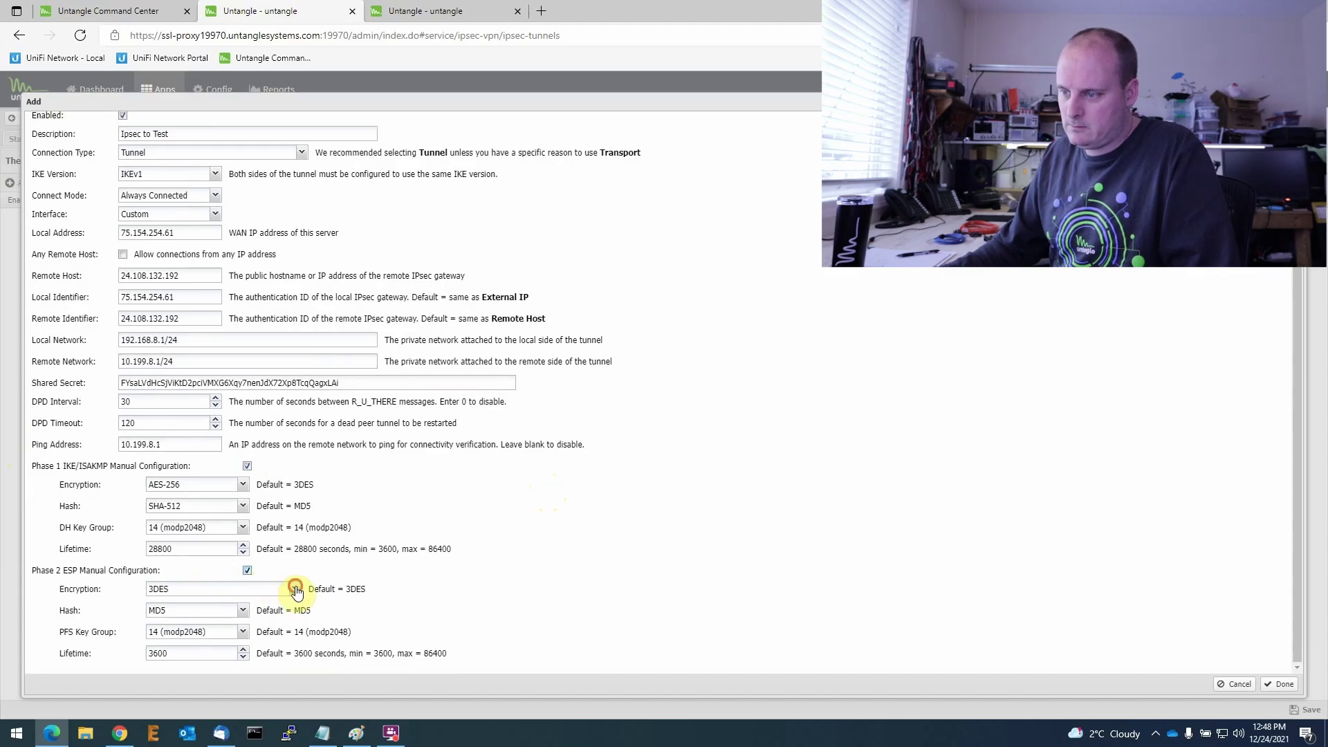
click(296, 590)
scroll(275, 512, down, 2)
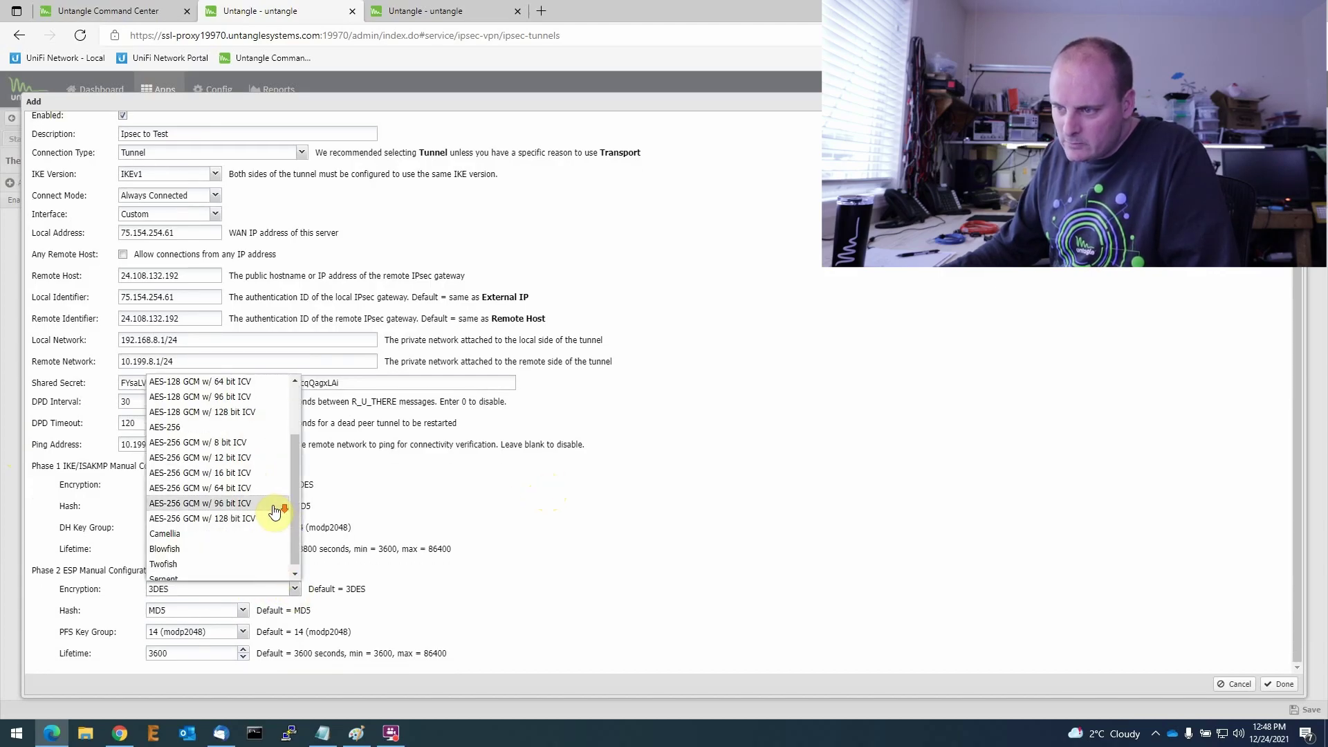
click(170, 451)
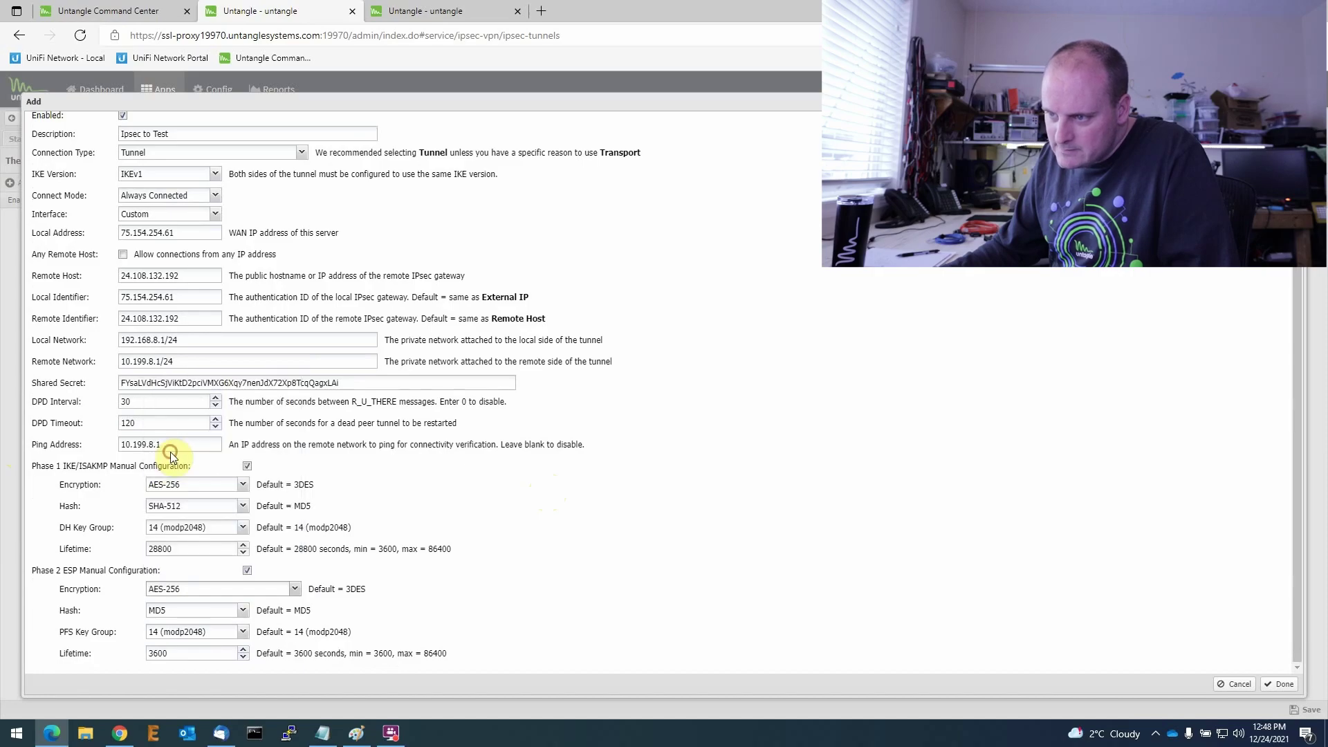
click(243, 611)
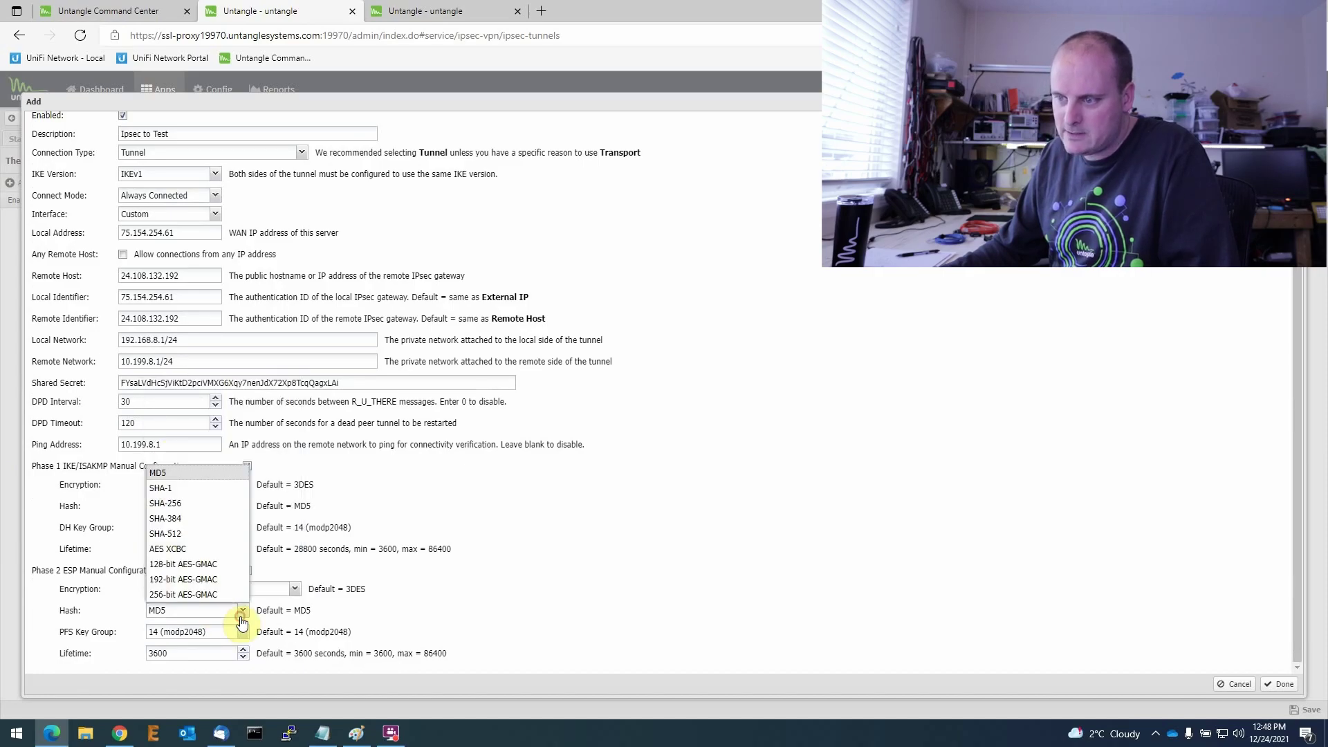
click(164, 534)
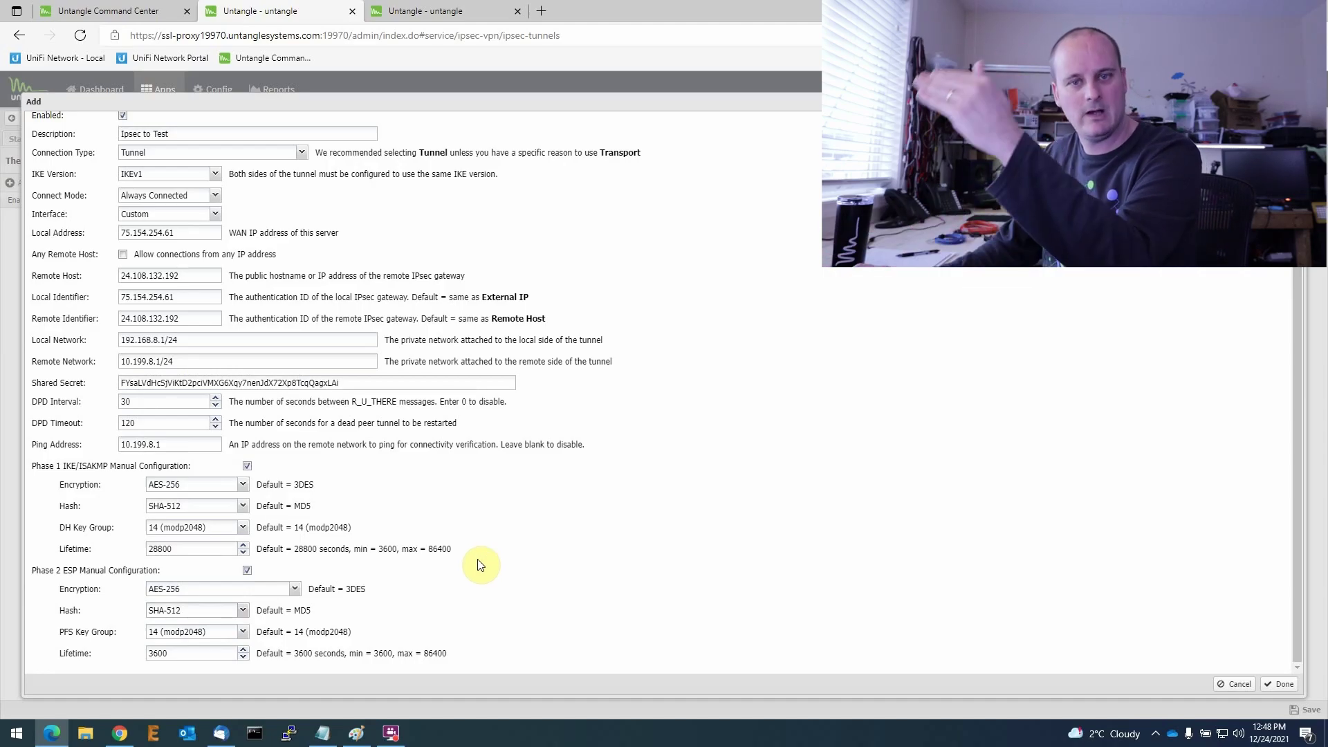
- Save the Ipsec to Test tunnel, then view the demo appliance's empty IPsec Tunnels list
click(1285, 685)
click(1313, 712)
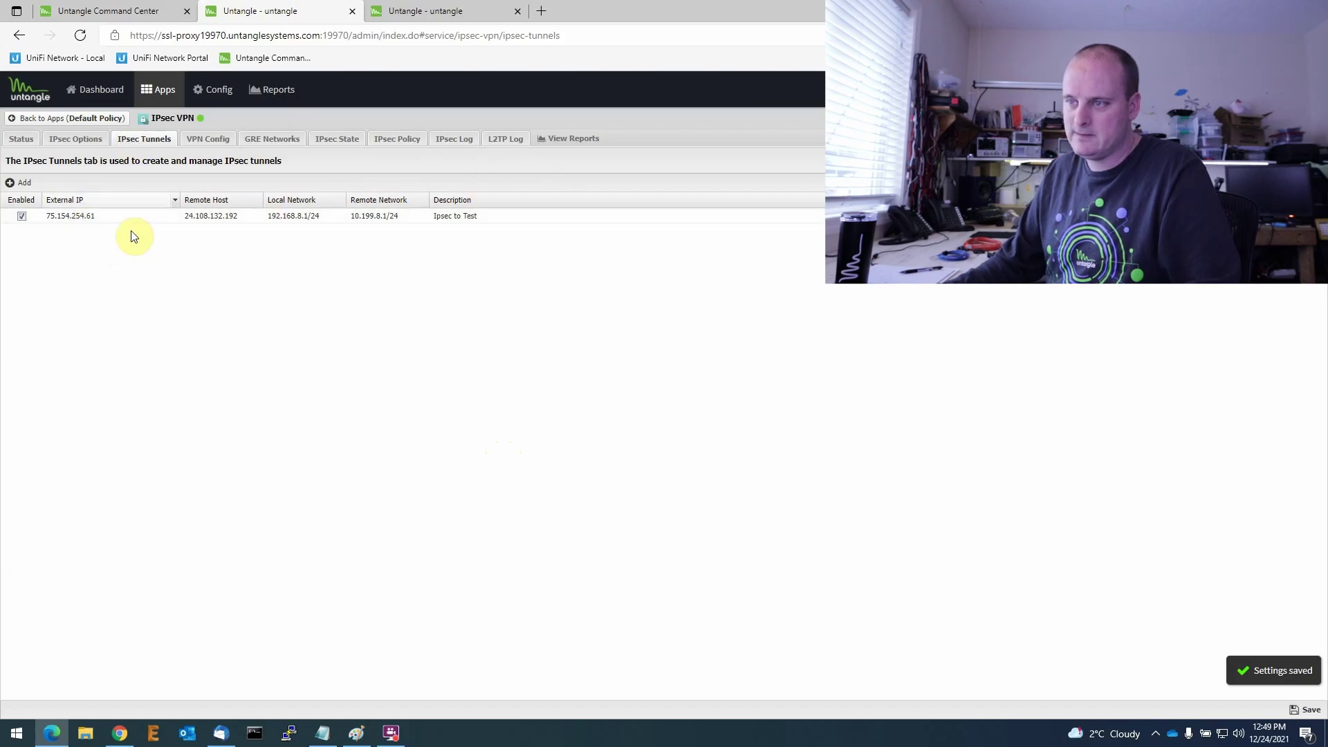
click(437, 13)
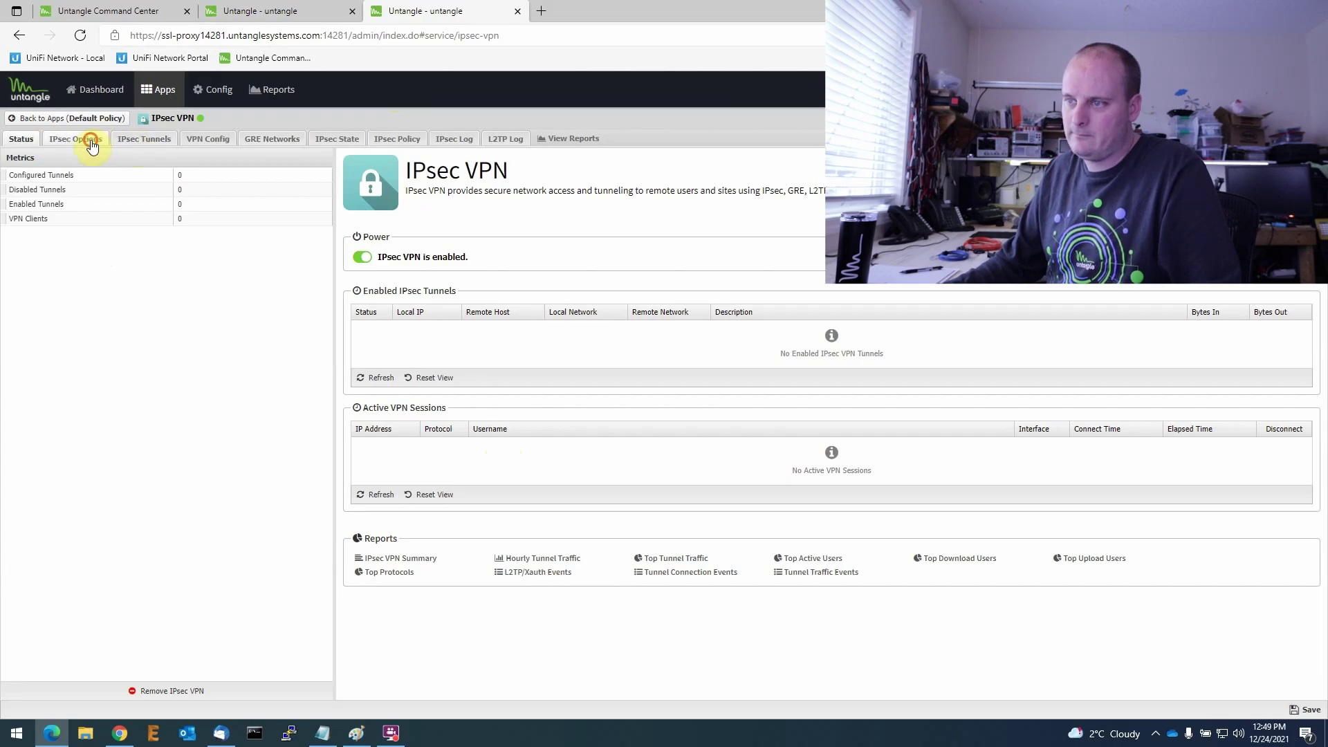
click(90, 140)
click(44, 231)
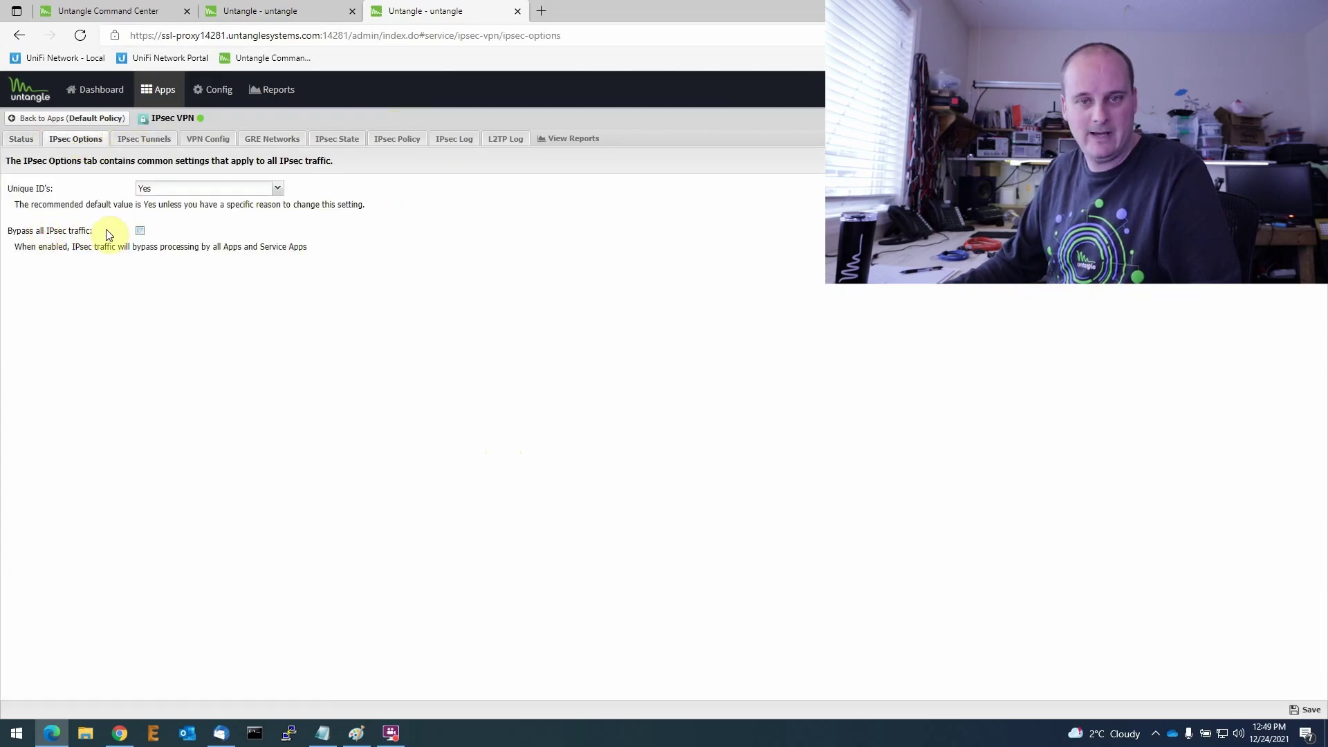
click(144, 140)
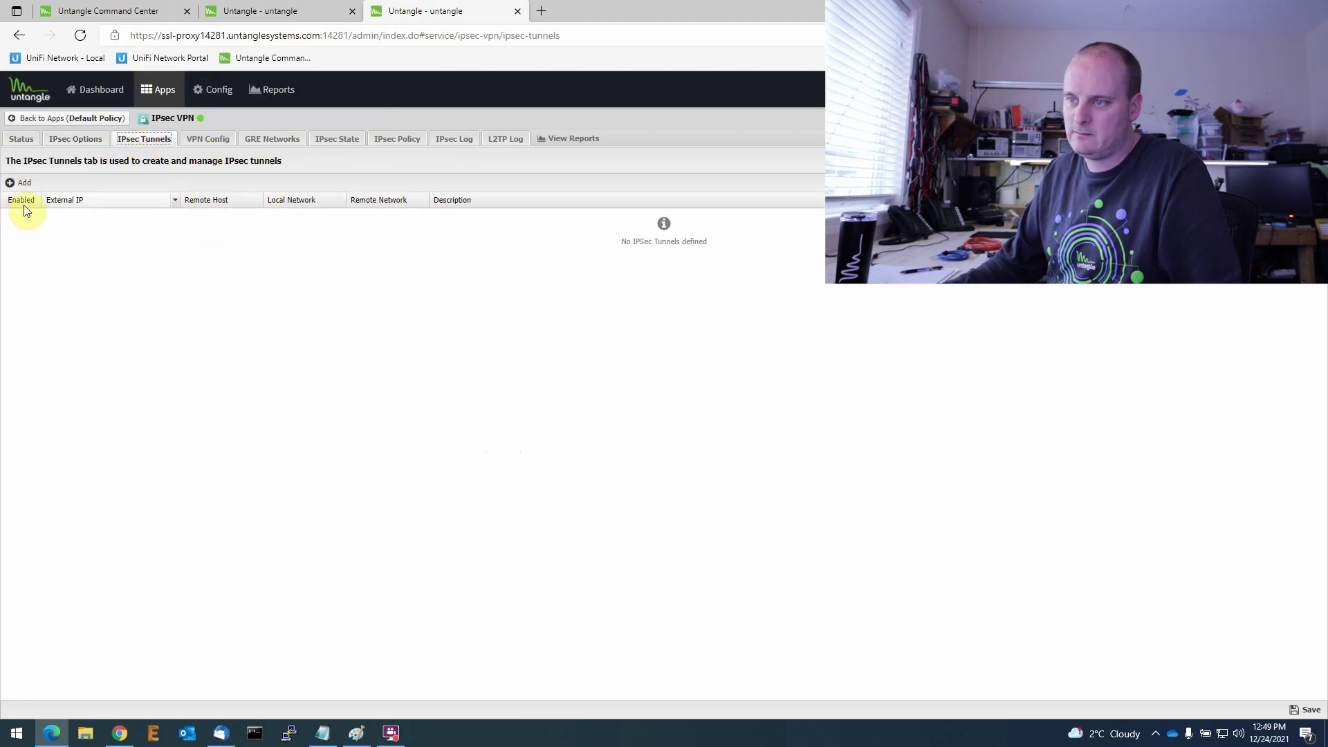
- Add a new IPsec tunnel on the demo appliance with description 'Ipsec to Lab Box'
click(19, 182)
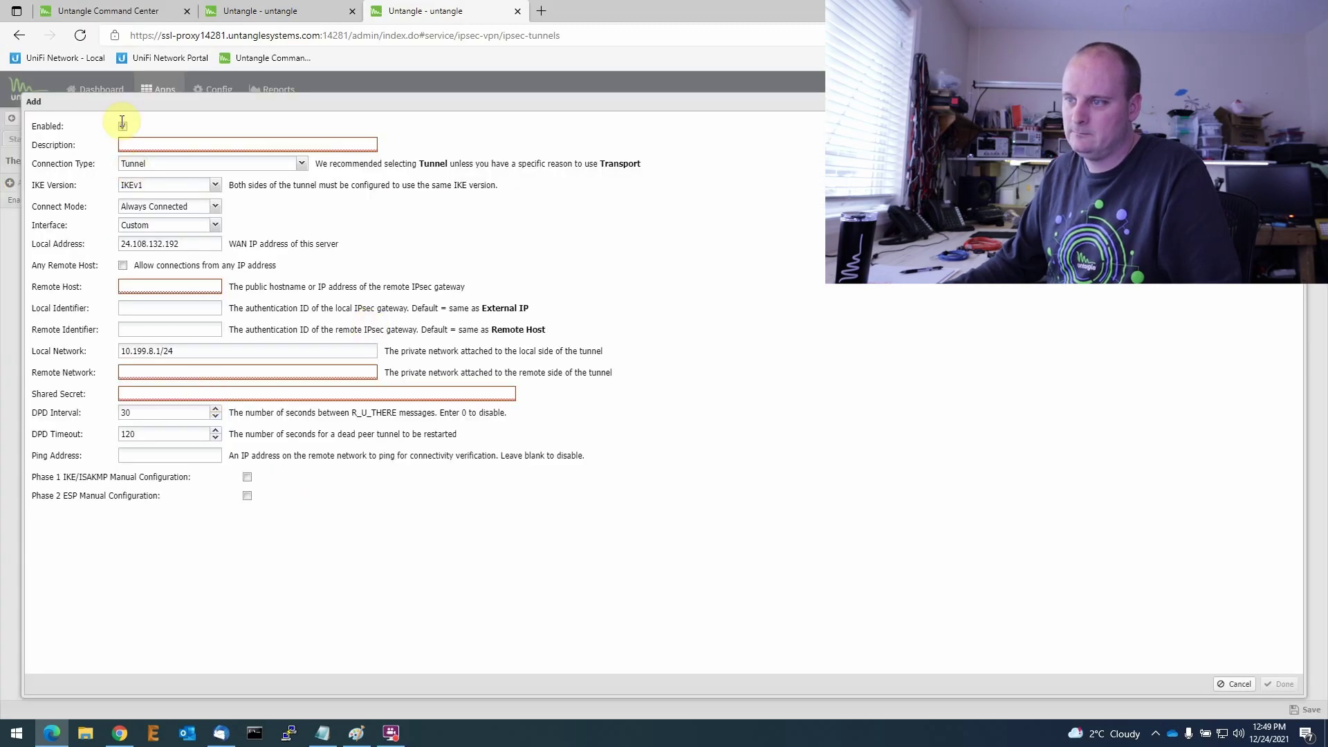
text(Ipsec to Lab Box)
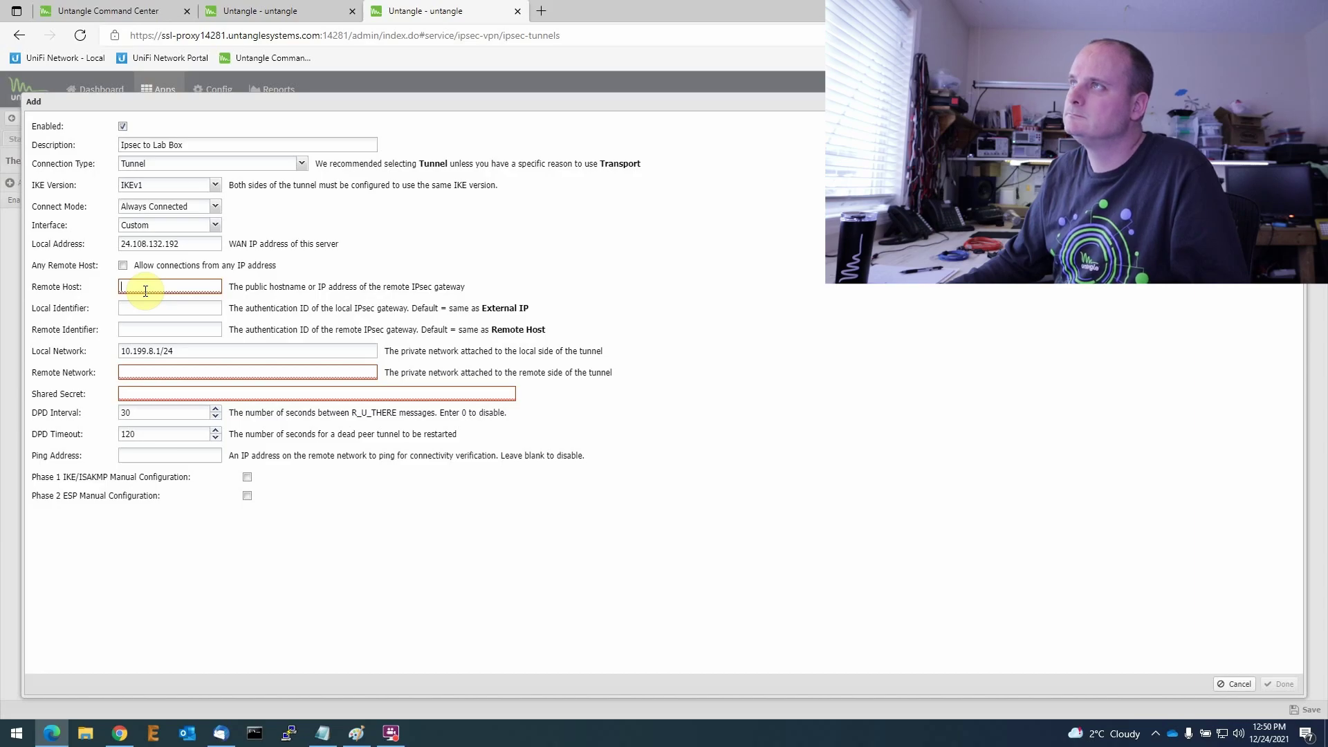
- Set remote host and remote identifier to 75.154.254.61, local identifier to 24.108.132.192
click(326, 732)
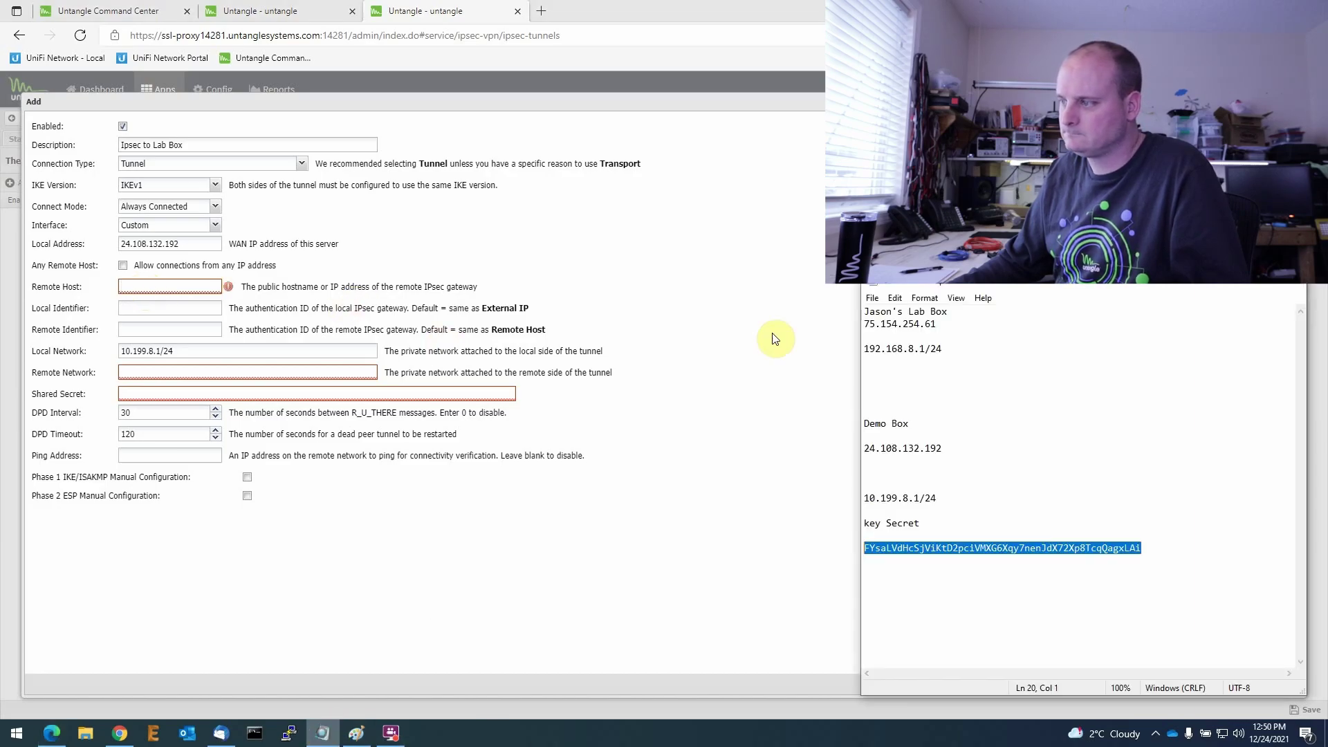
drag(937, 323, 866, 325)
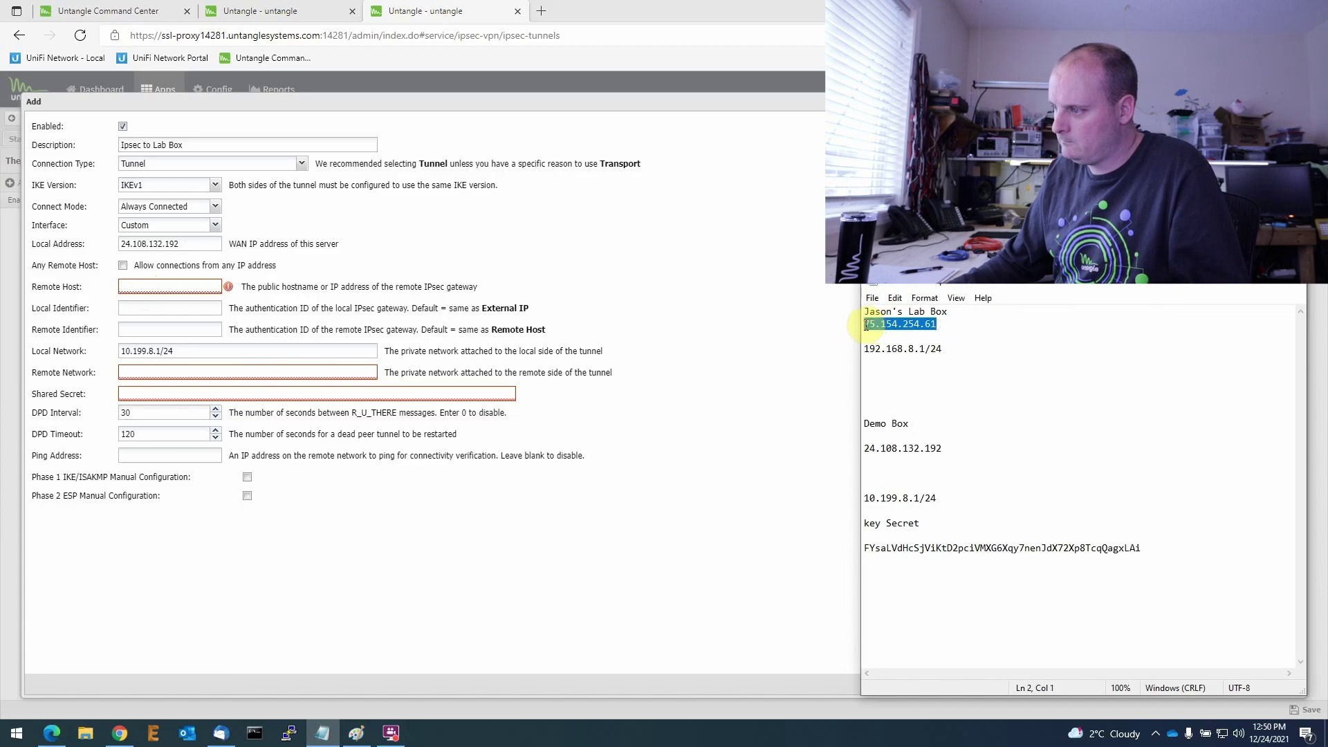
click(136, 282)
text(75.154.254.61)
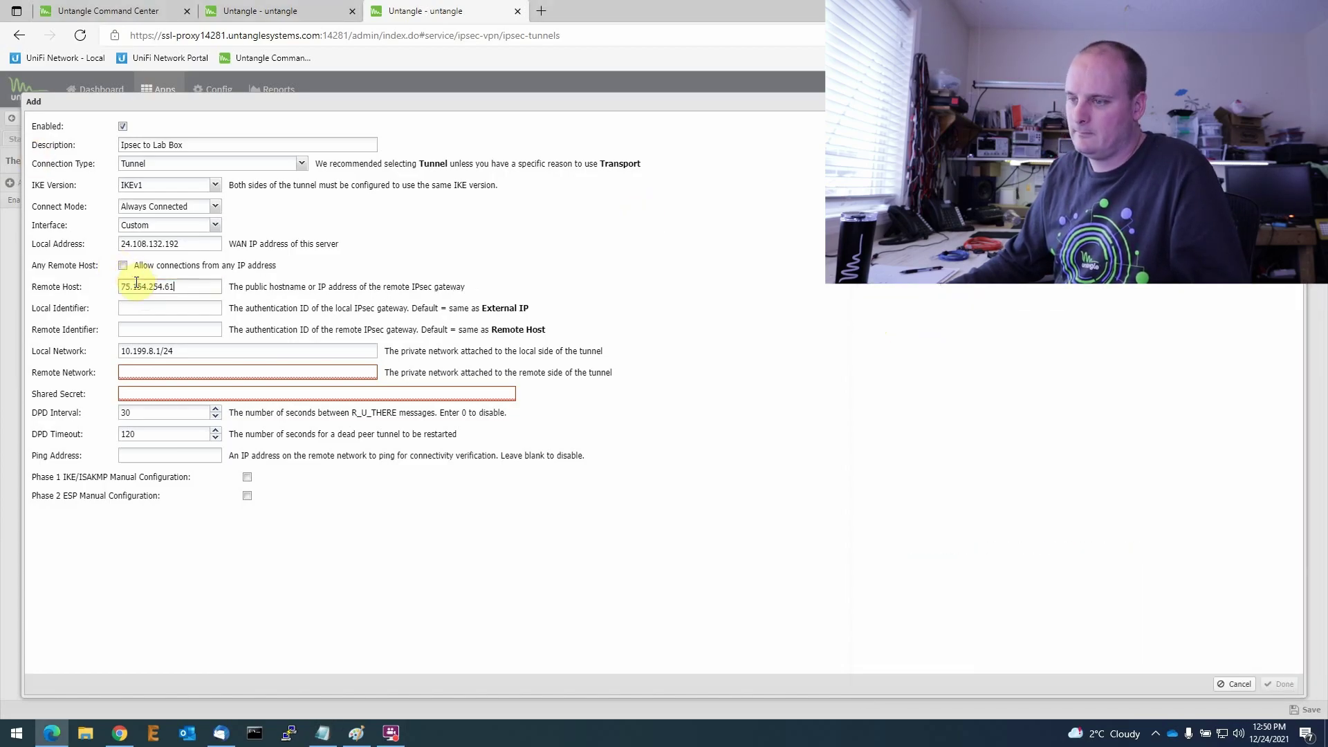
text(75.154.254.61)
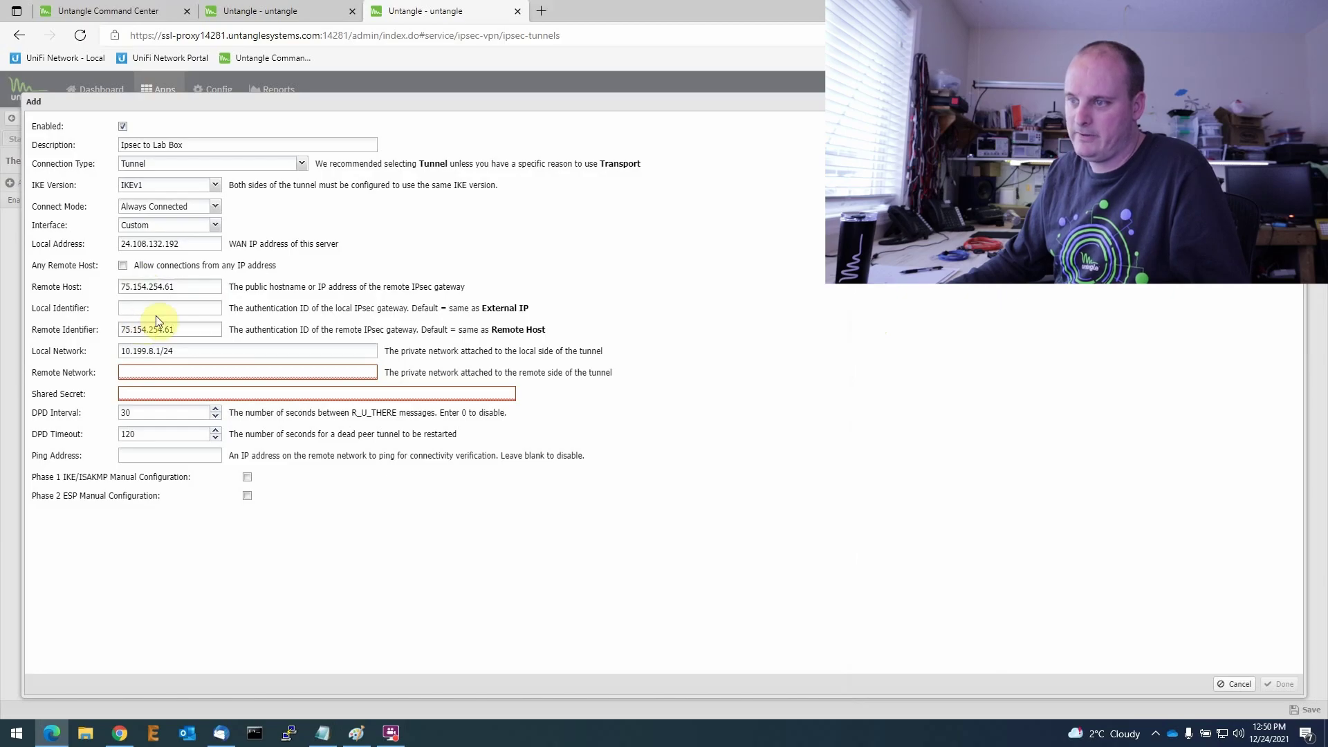
click(161, 309)
drag(190, 243, 111, 250)
click(158, 310)
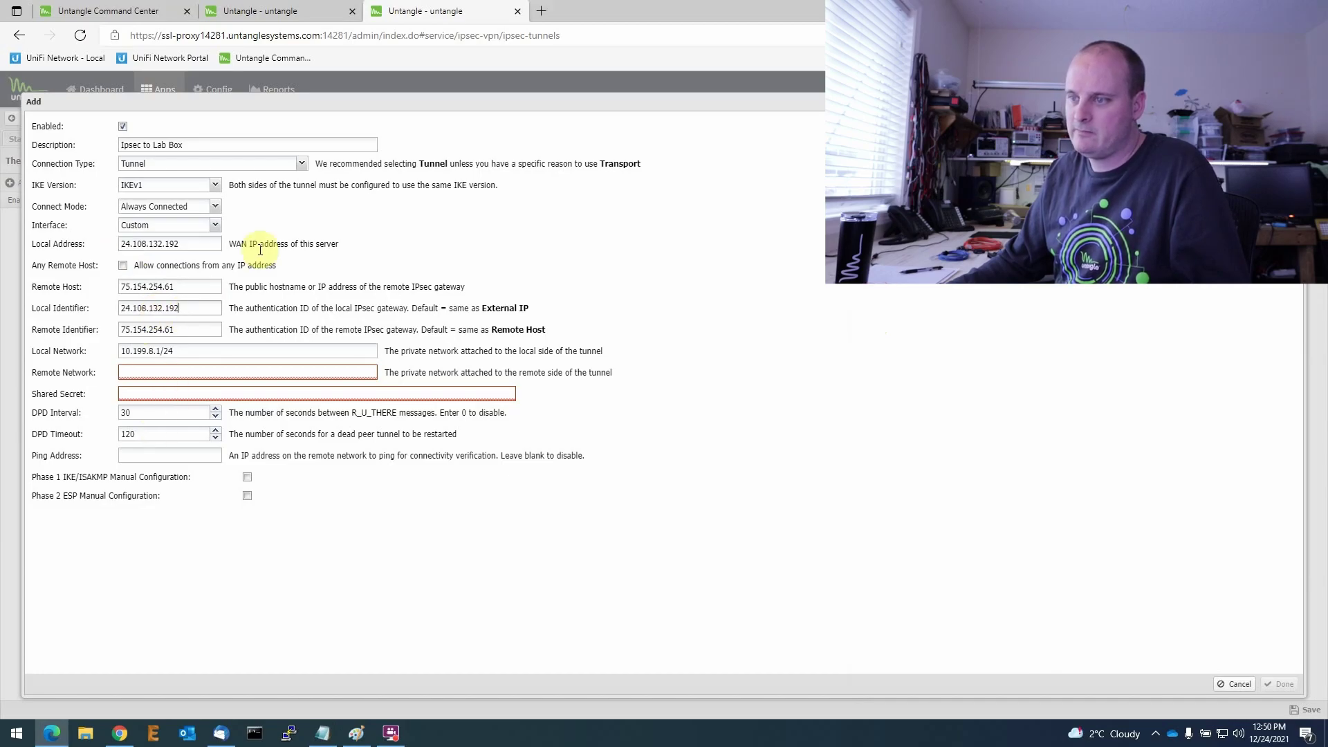
- Copy 10.199.8.1/24 from the notes into the Remote Network field
click(318, 736)
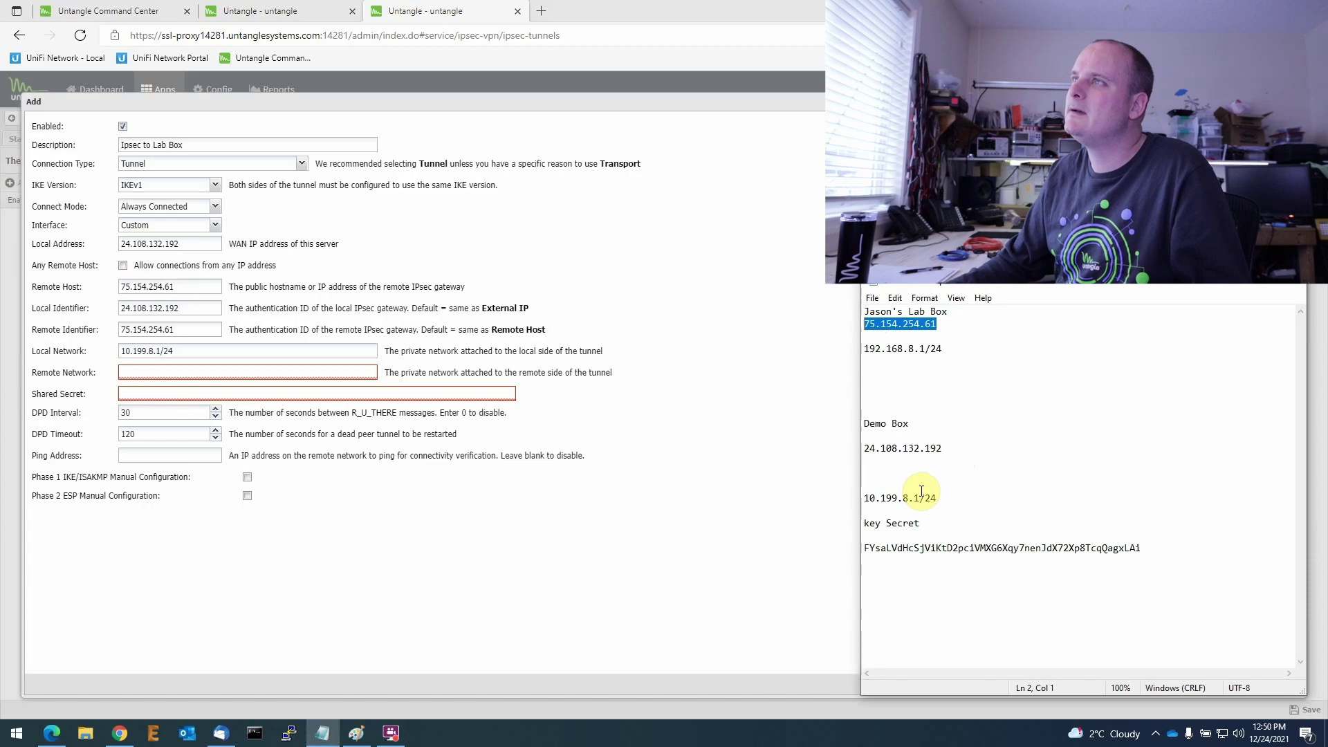
drag(938, 498, 860, 498)
key(ctrl+c)
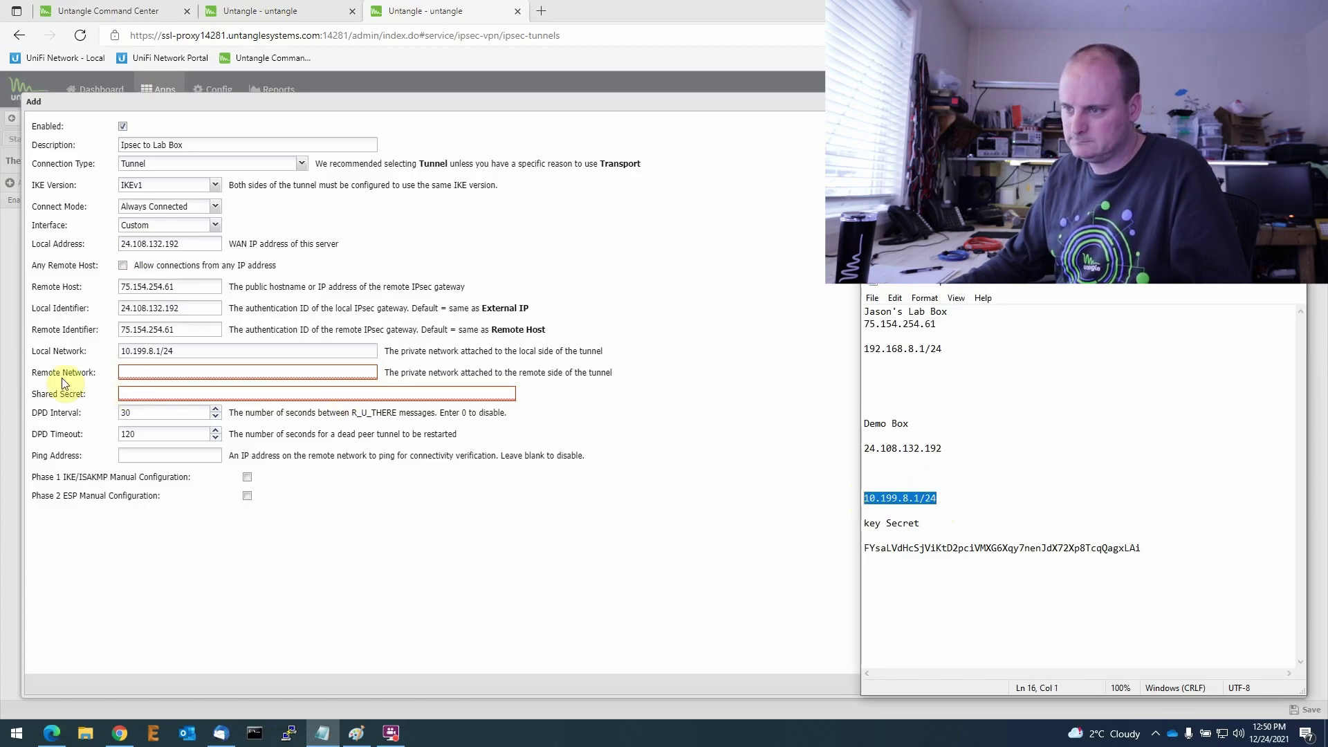
click(131, 372)
key(ctrl+v)
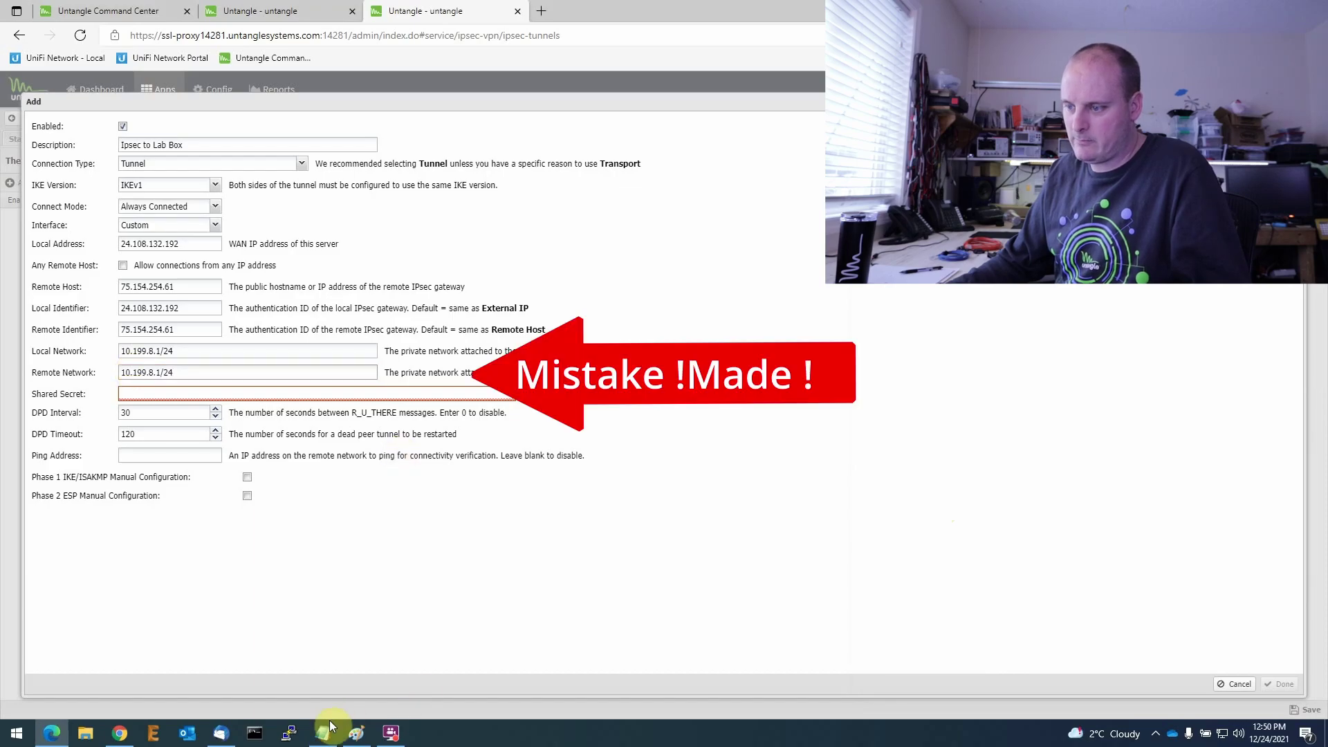
- Paste the shared secret from the notes and start entering ping address 10.199.8.1
click(323, 733)
drag(1140, 548, 865, 548)
key(ctrl+c)
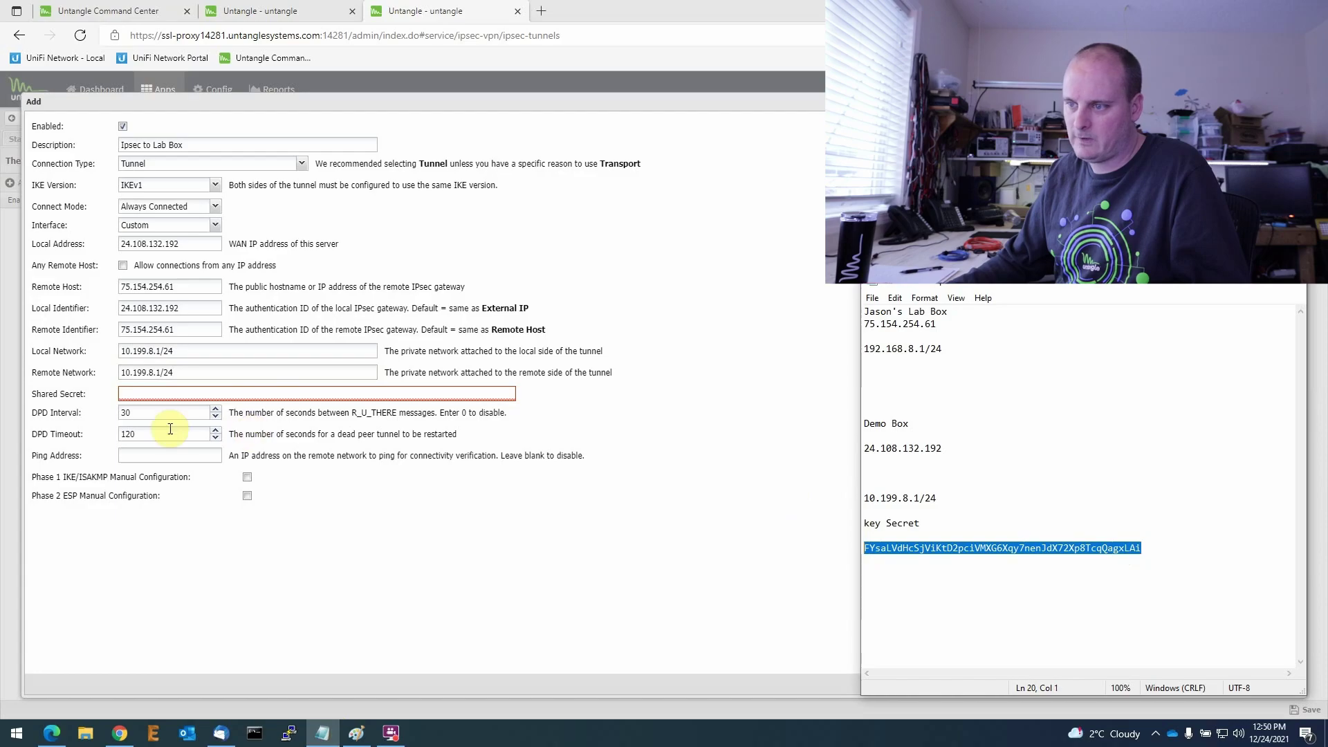
click(158, 395)
key(ctrl+v)
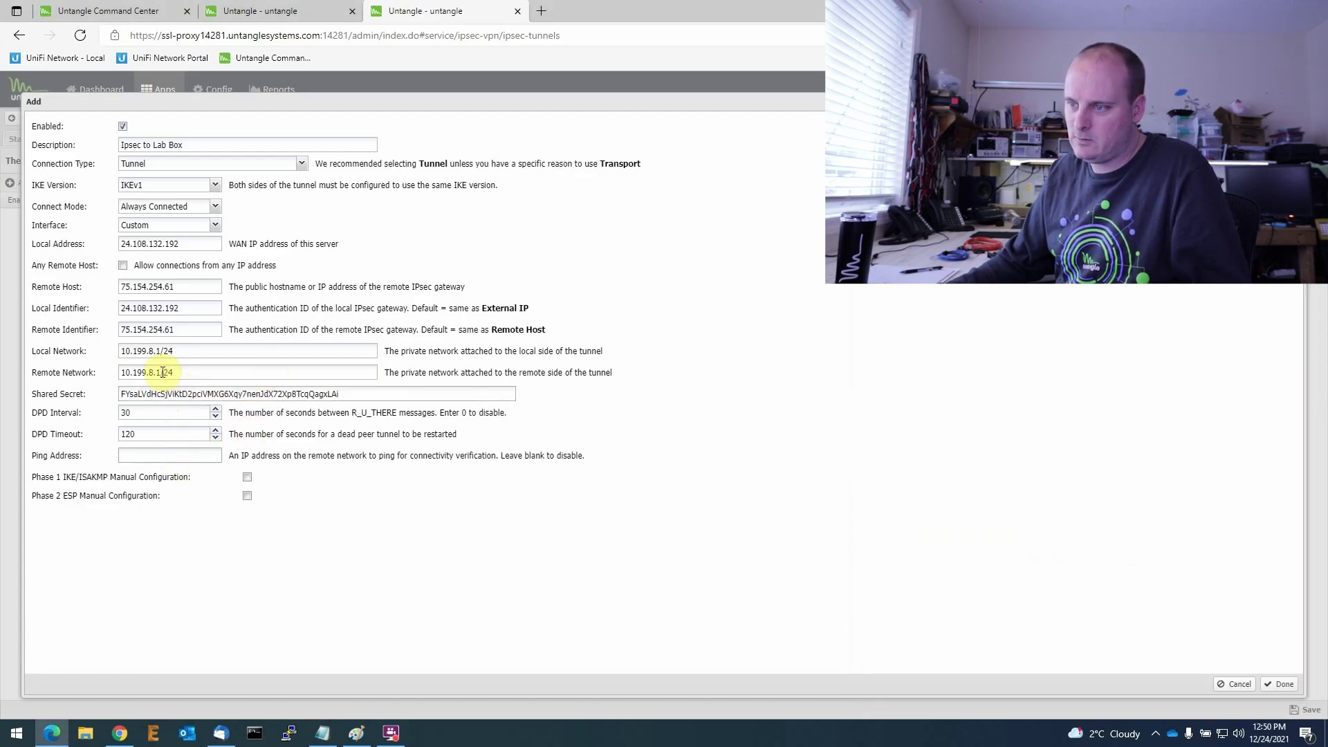
drag(163, 372, 115, 375)
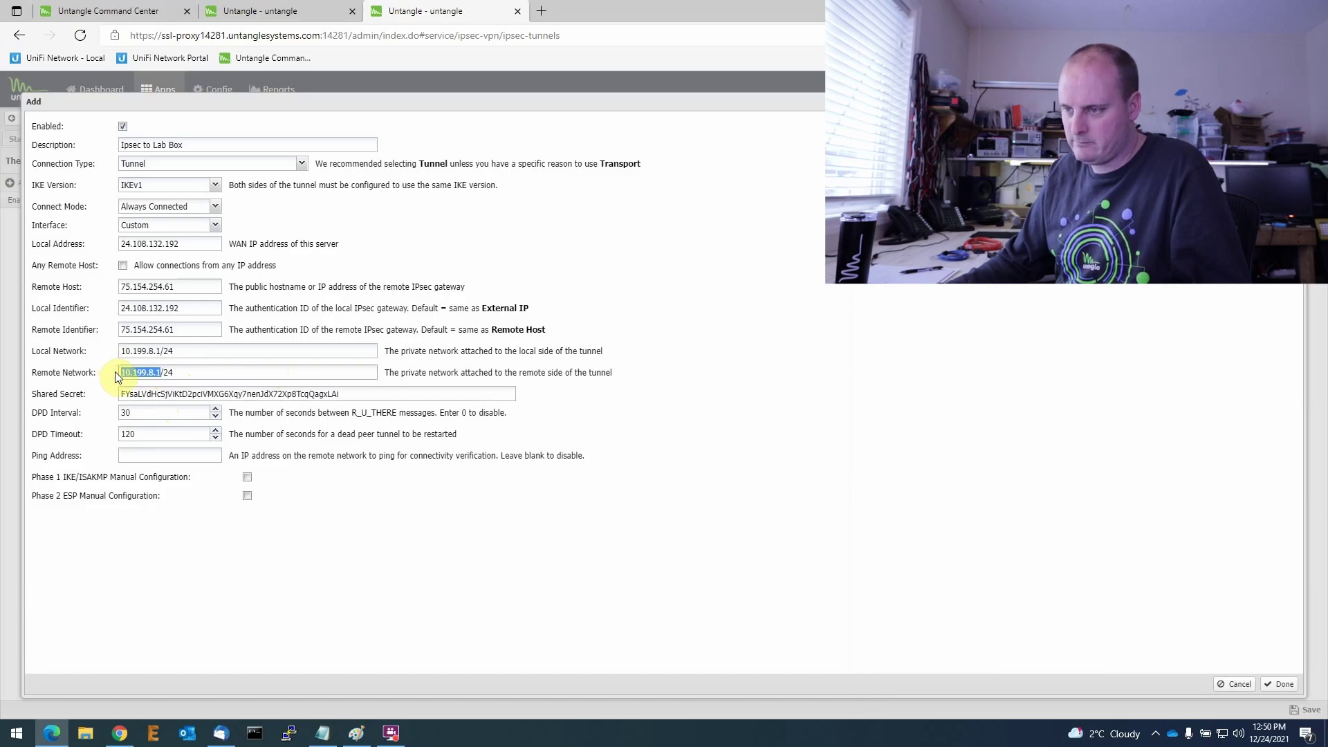
click(145, 457)
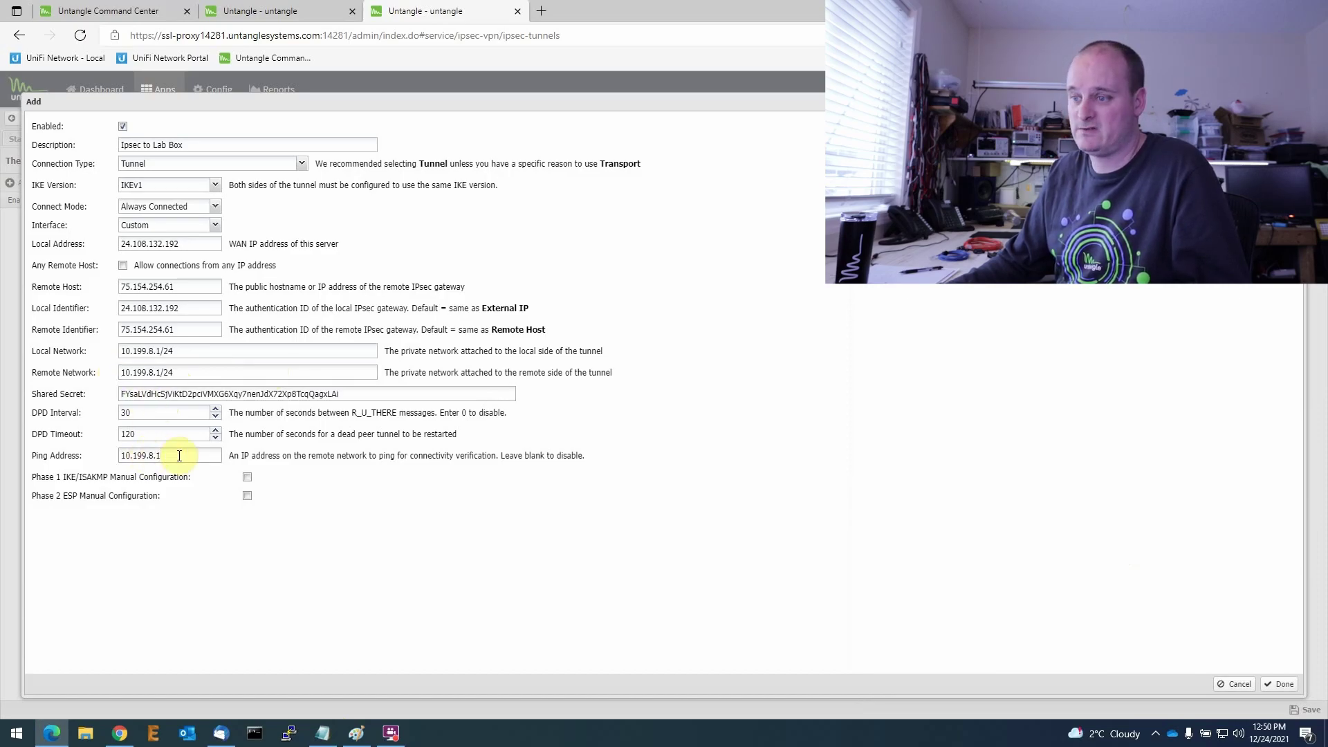
- Enable manual Phase 1 settings with AES-256 encryption and SHA-512 hash
click(247, 478)
click(244, 503)
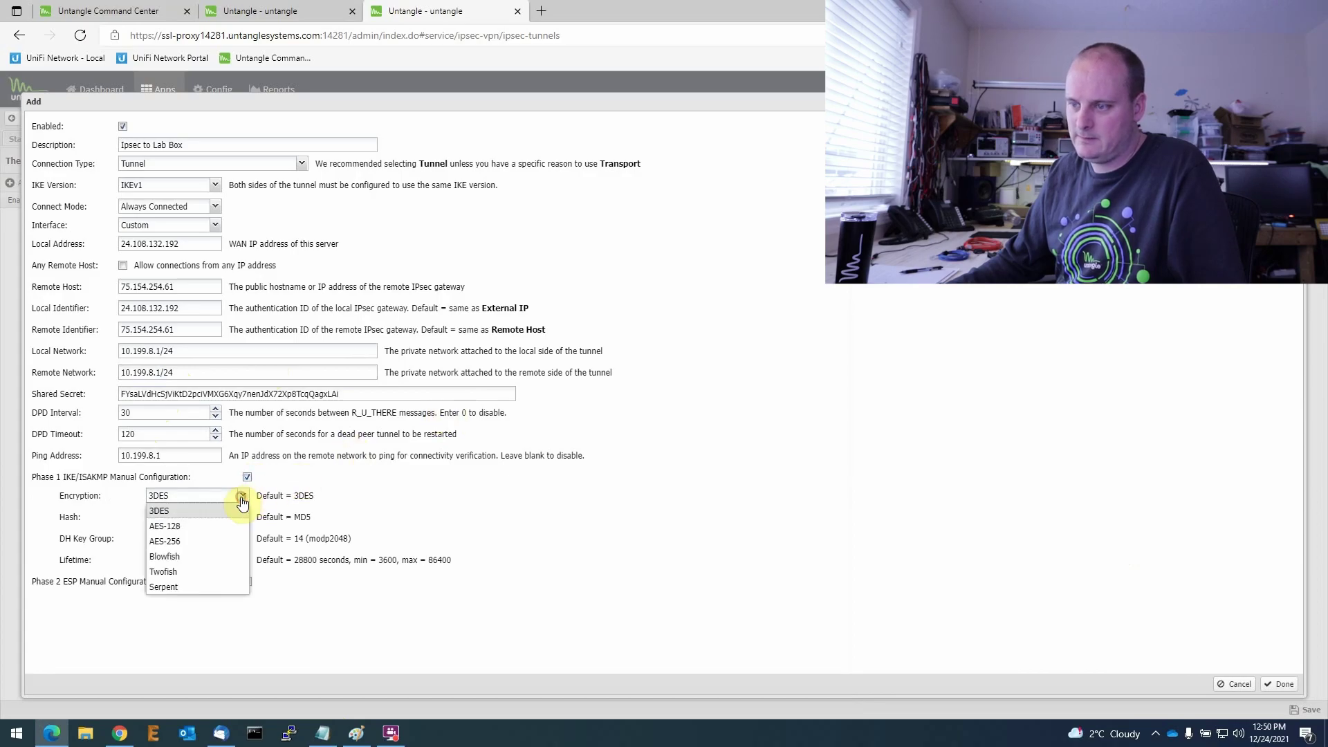
click(184, 536)
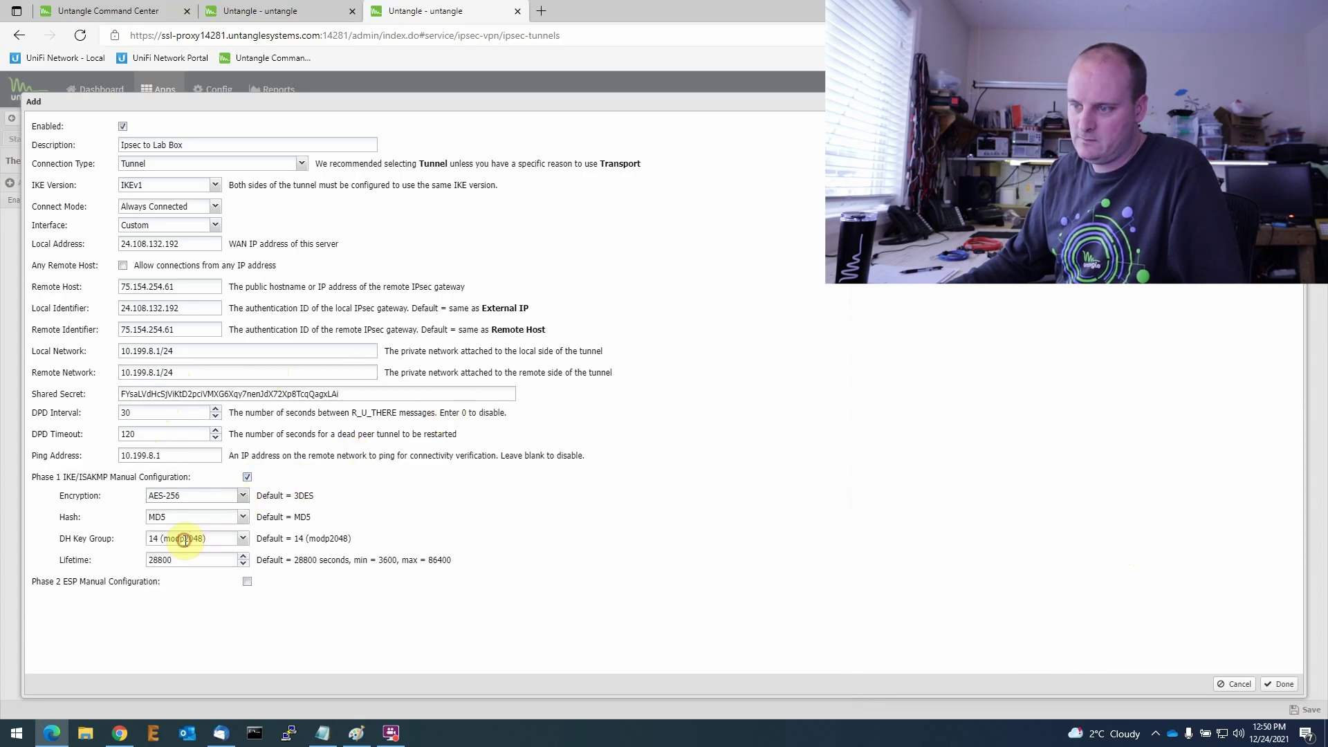
click(243, 517)
click(197, 593)
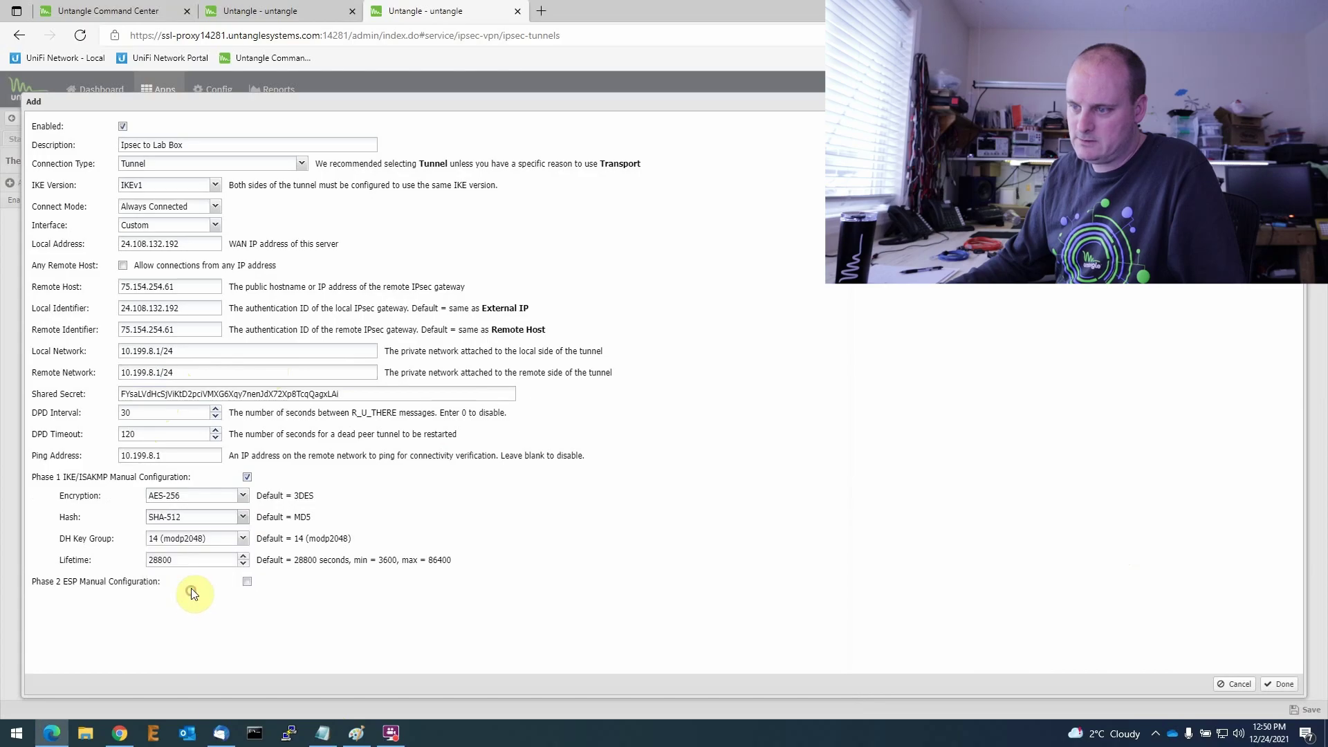
- Enable manual Phase 2 settings with AES-256 encryption and 256-bit AES-GMAC hash
click(247, 581)
scroll(387, 539, down, 1)
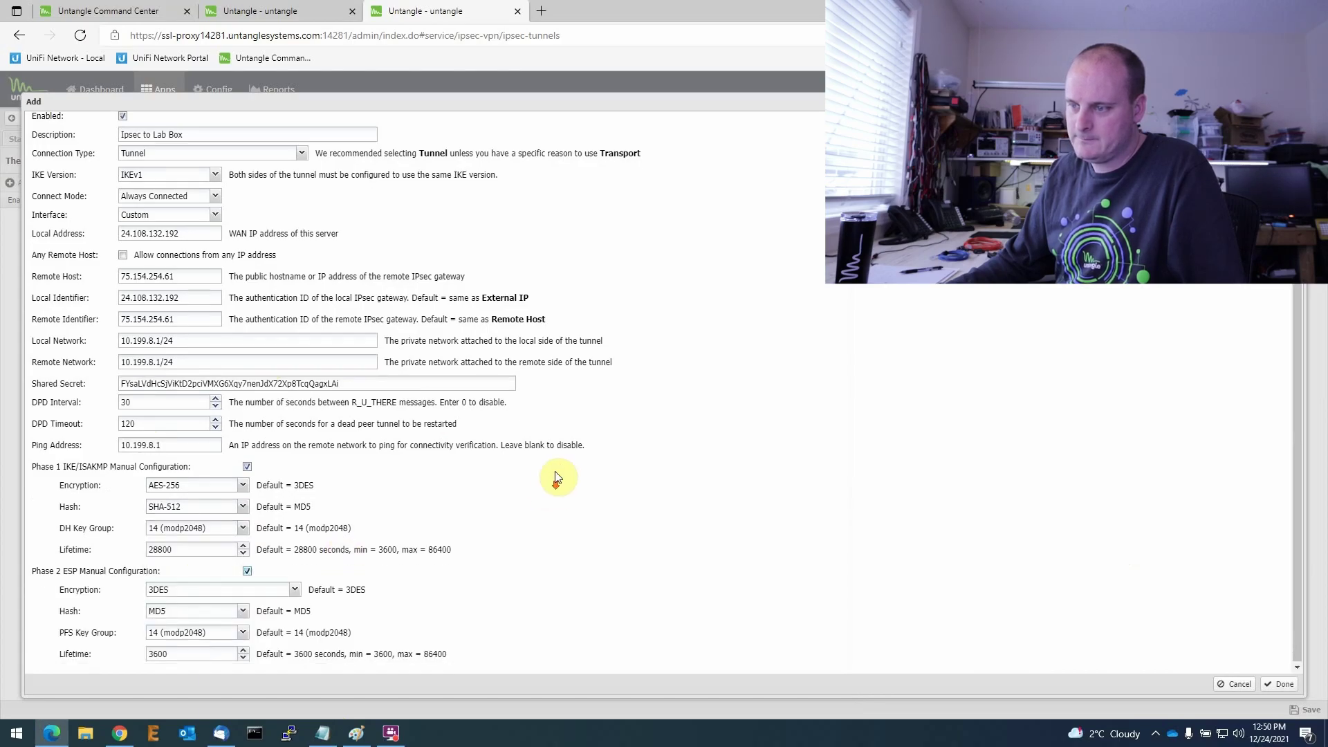
click(295, 589)
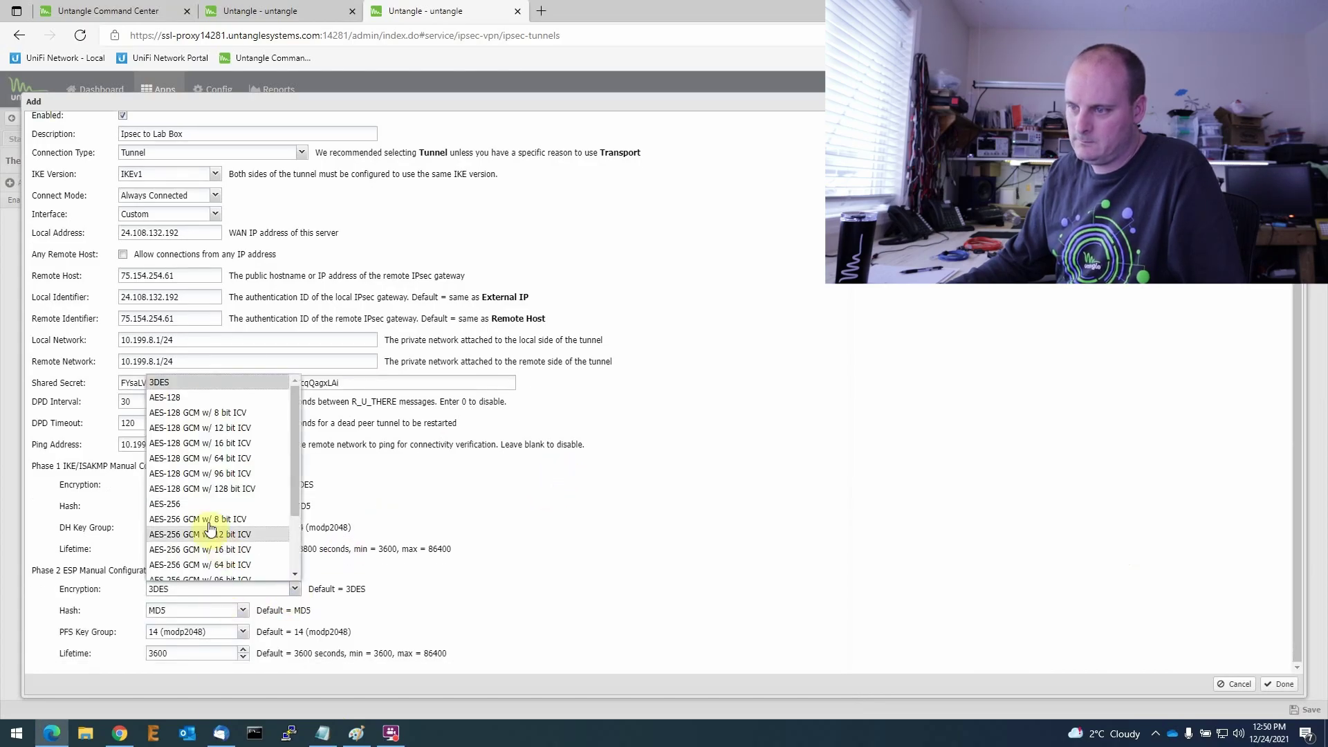
click(193, 503)
click(241, 612)
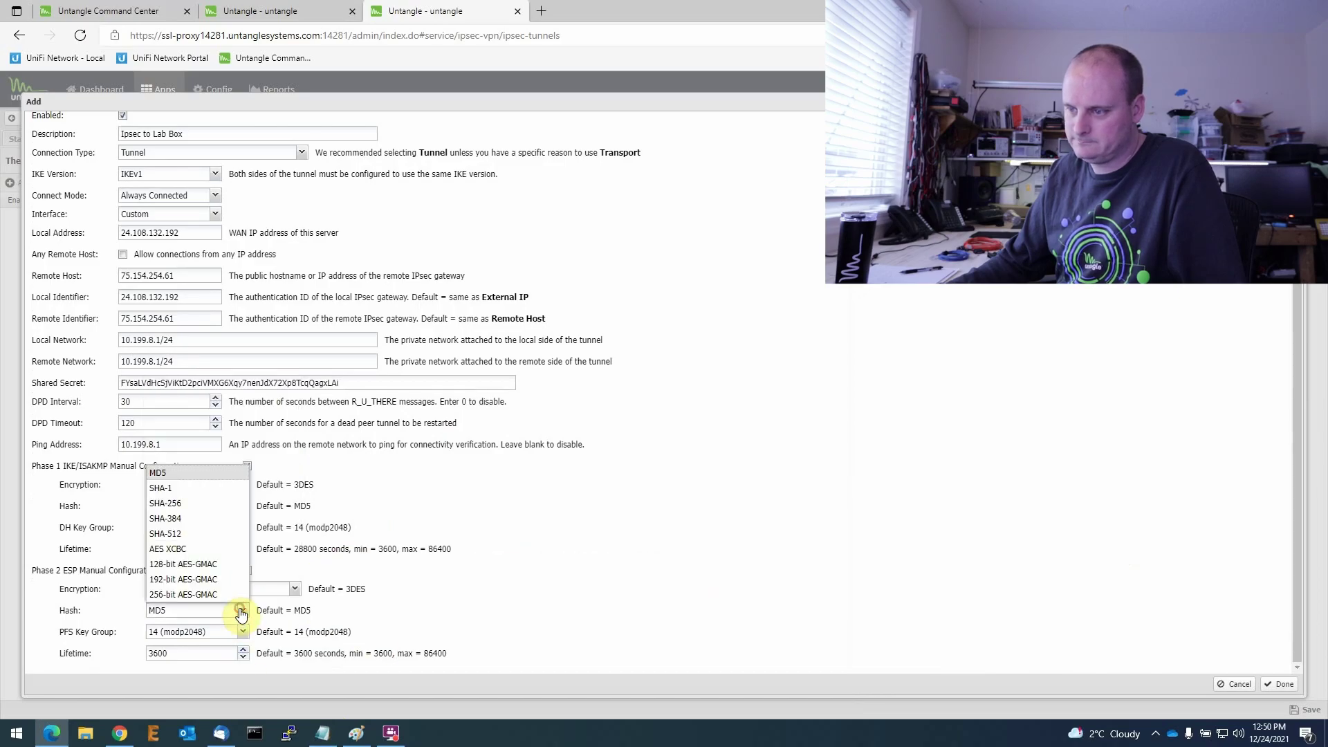
click(220, 596)
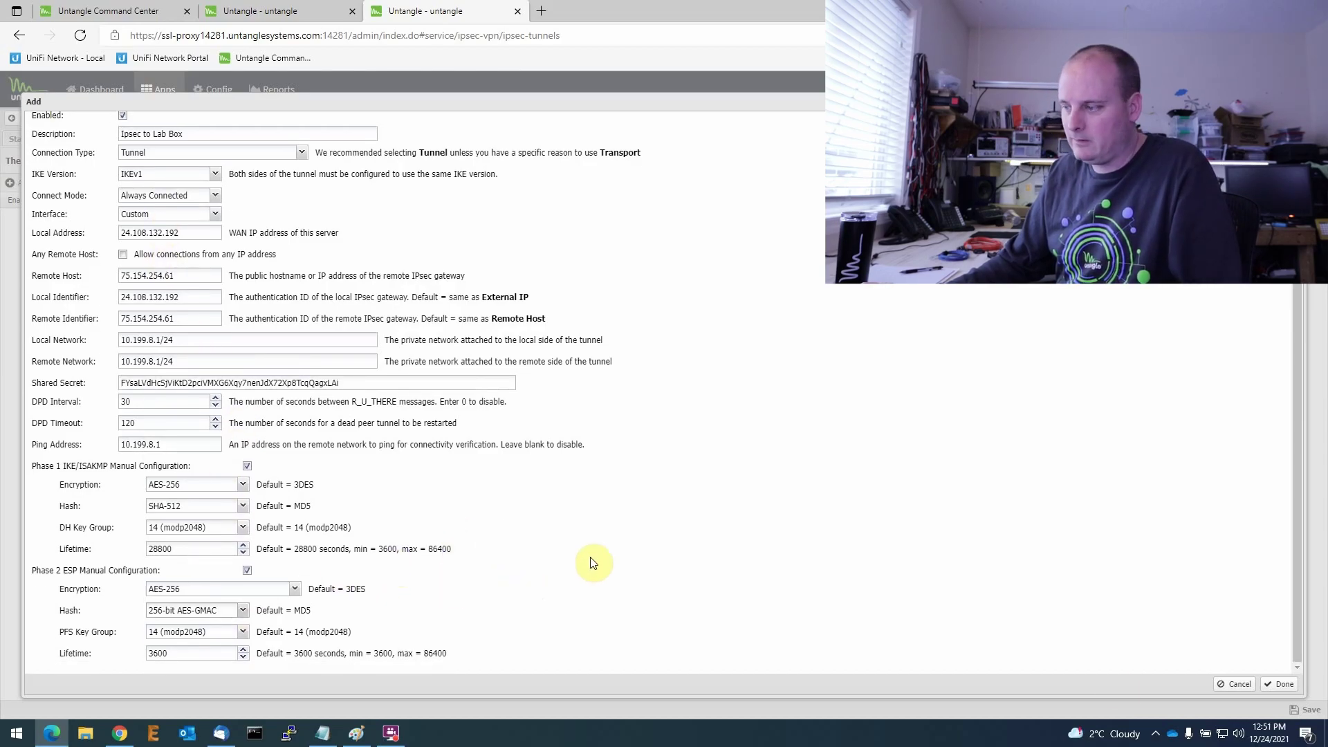
- Save the Ipsec to Lab Box tunnel and refresh the other appliance's IPsec tunnel status
click(1281, 686)
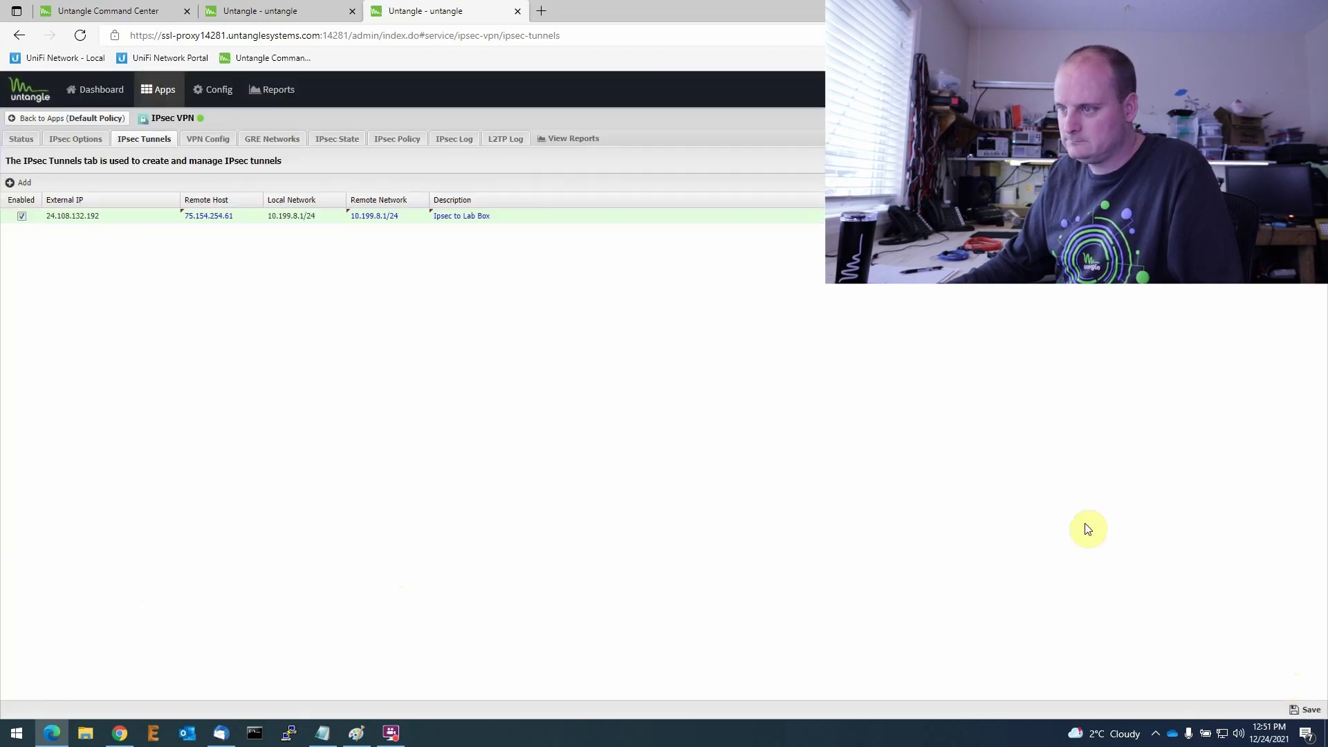
click(1296, 712)
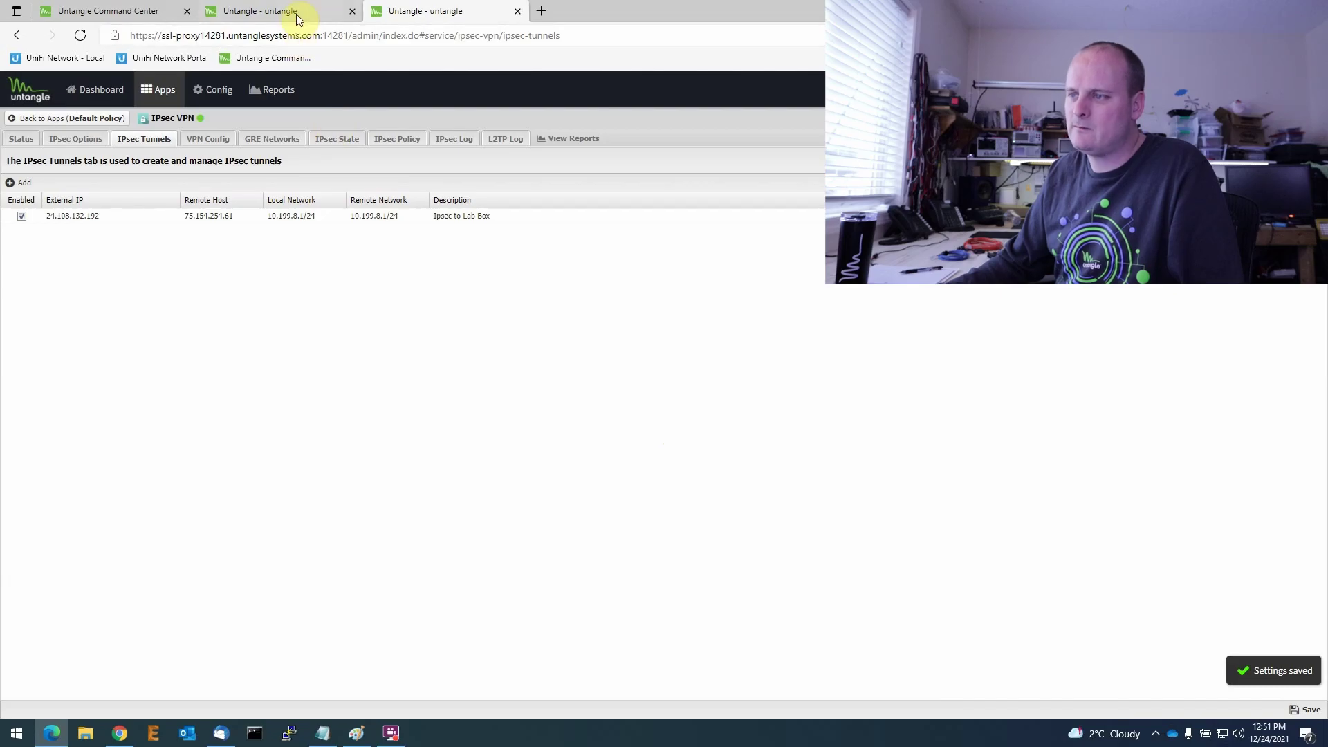
click(297, 12)
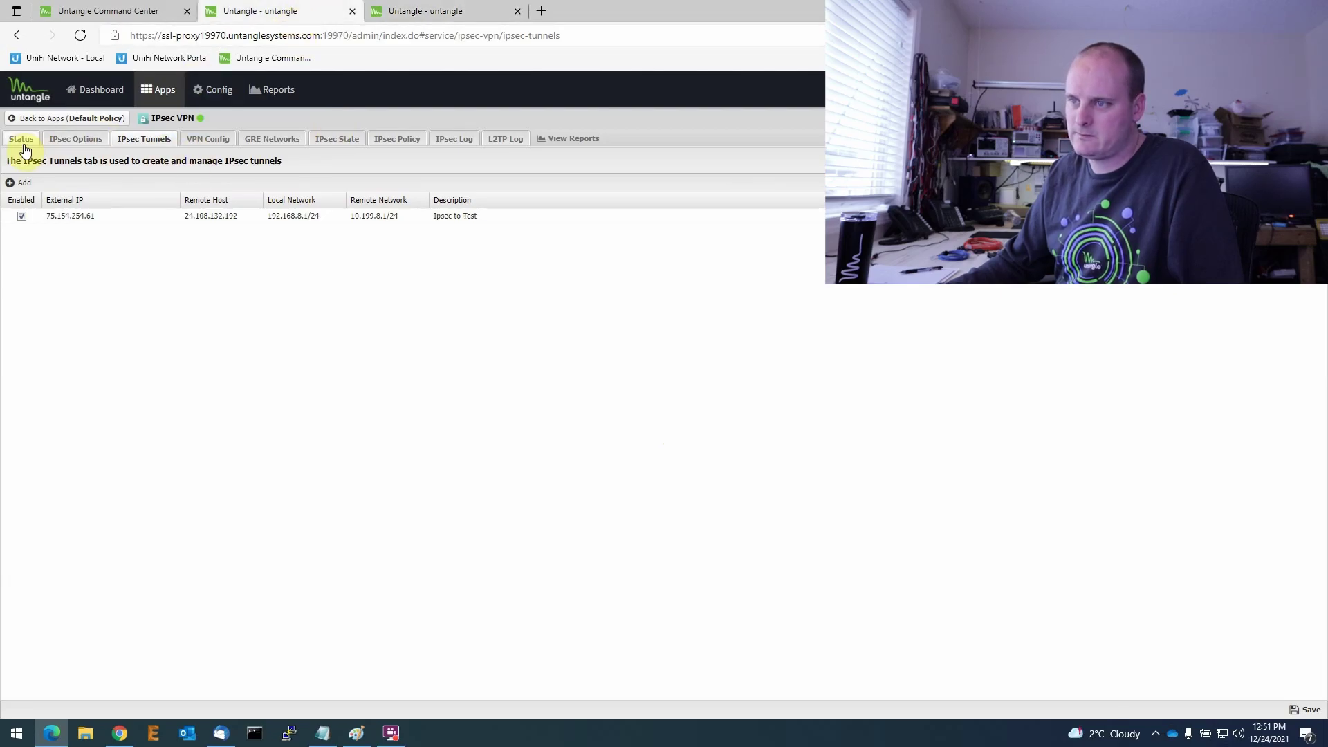
click(20, 139)
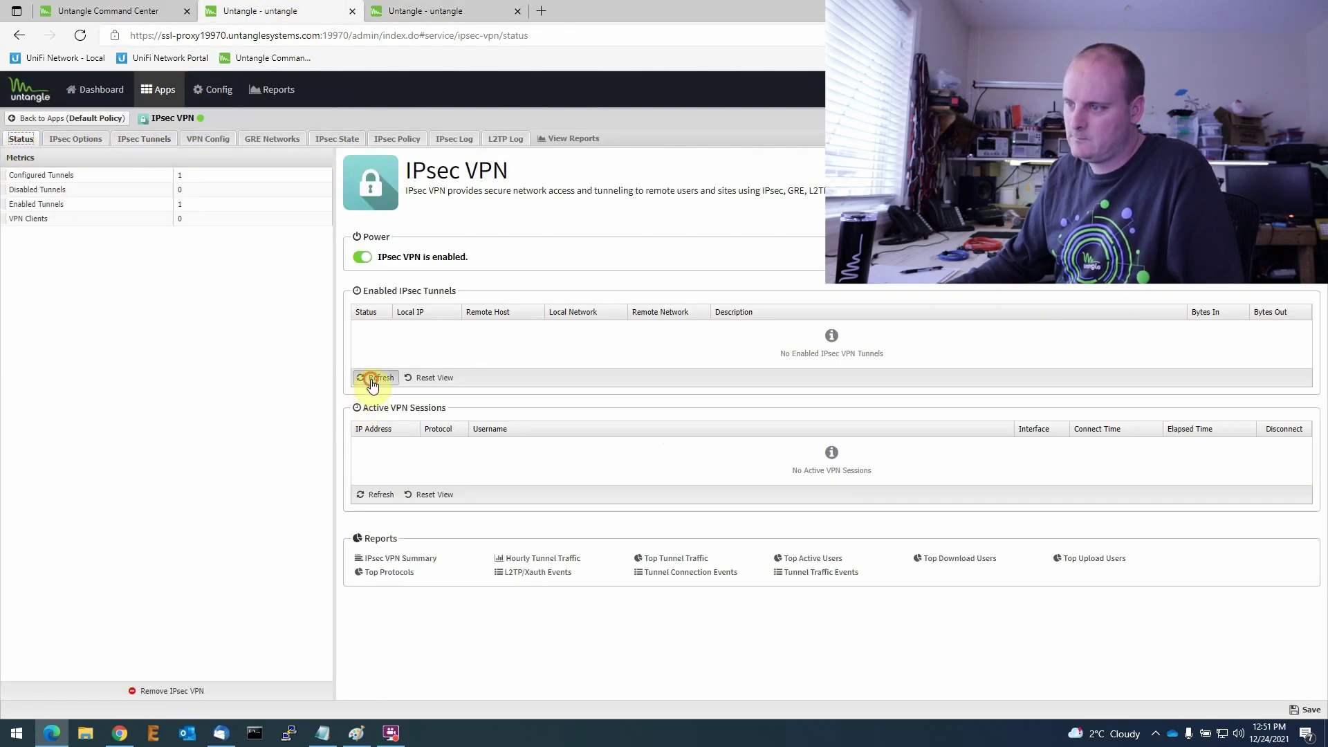
click(375, 378)
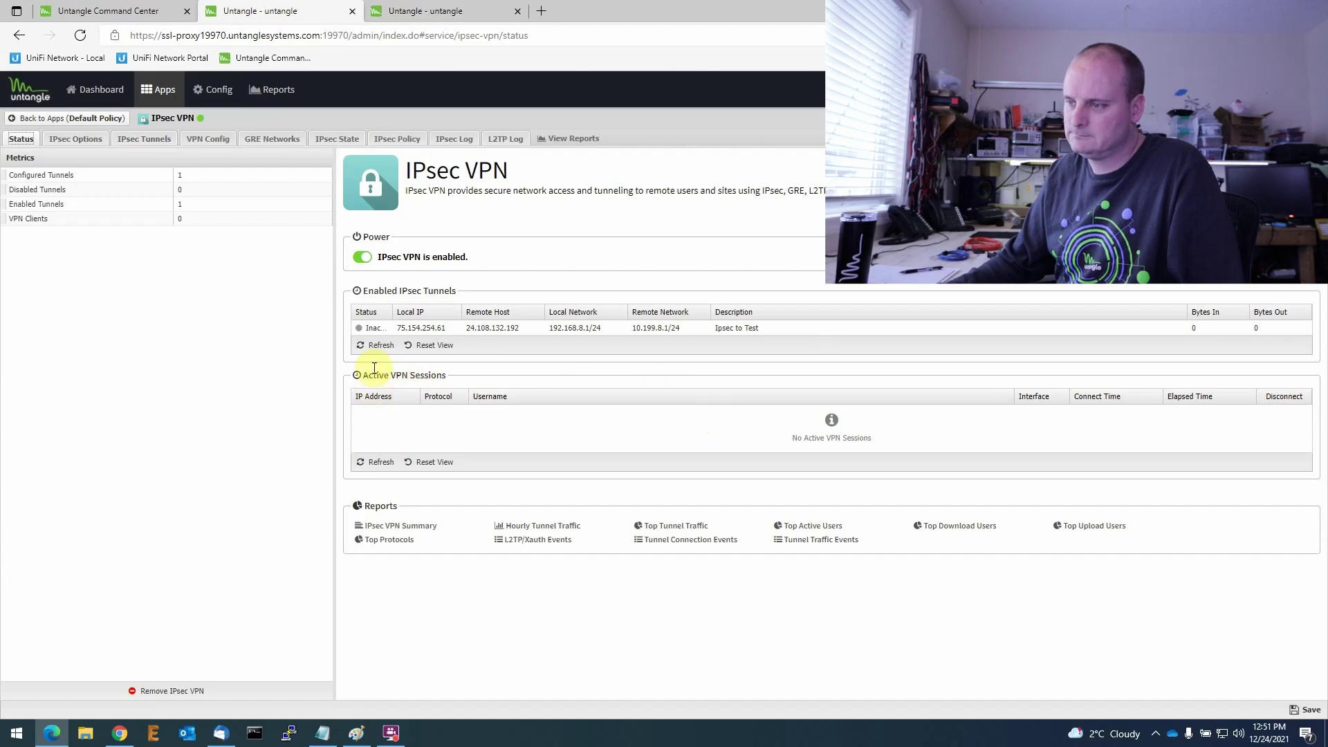
click(379, 347)
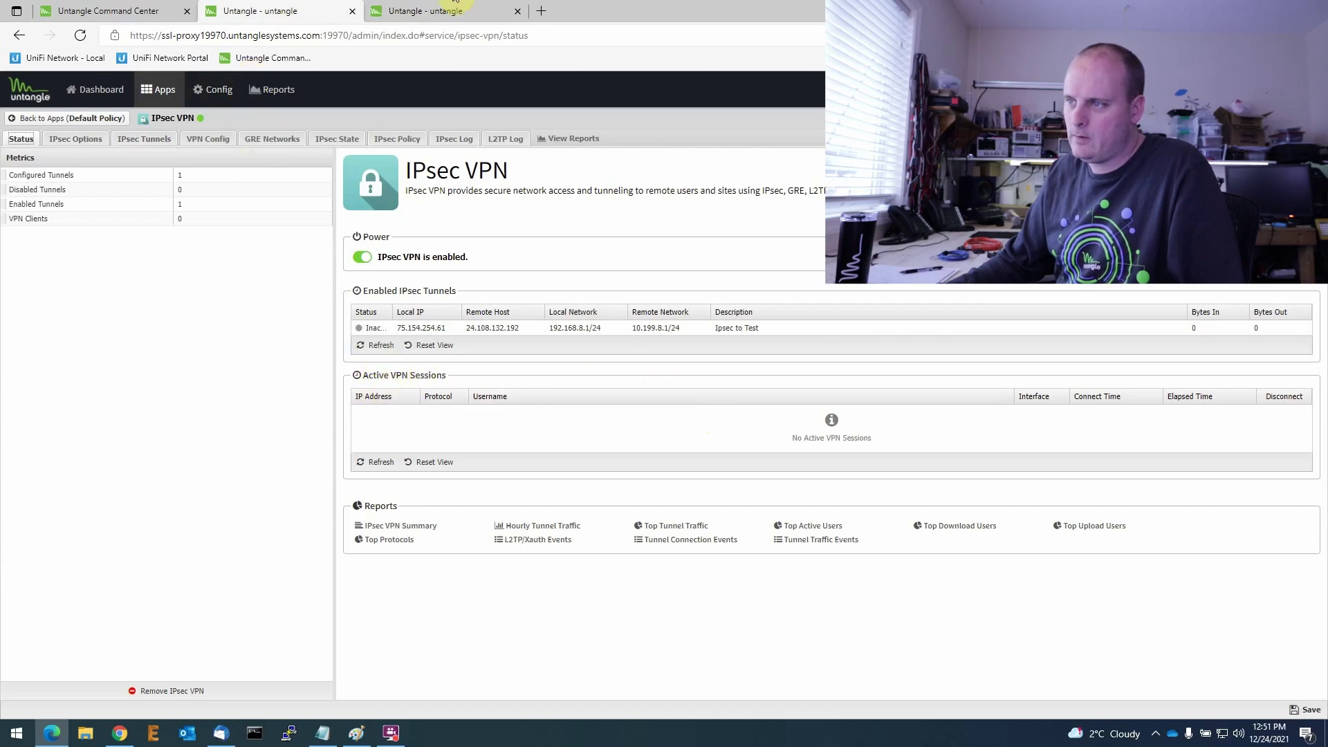
- Refresh the Lab Box appliance's IPsec status, confirming the tunnel is not yet up
click(460, 12)
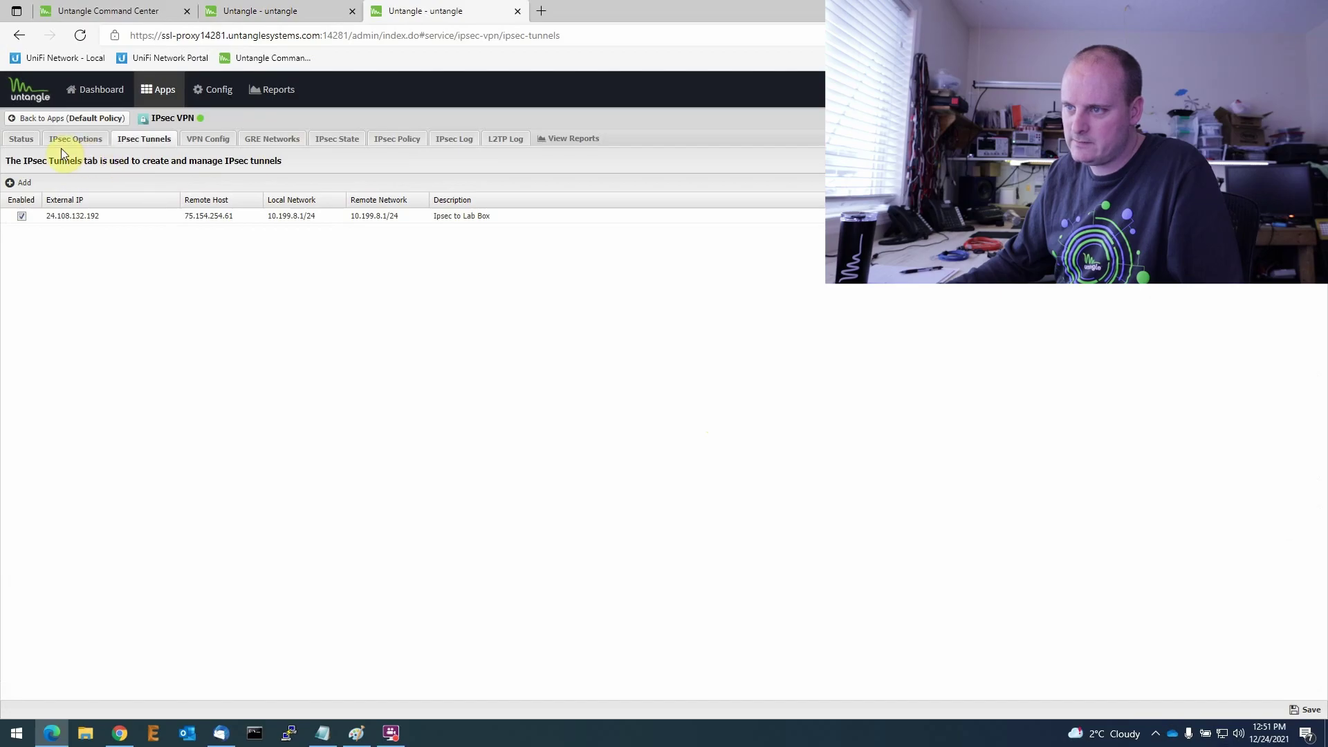
click(22, 141)
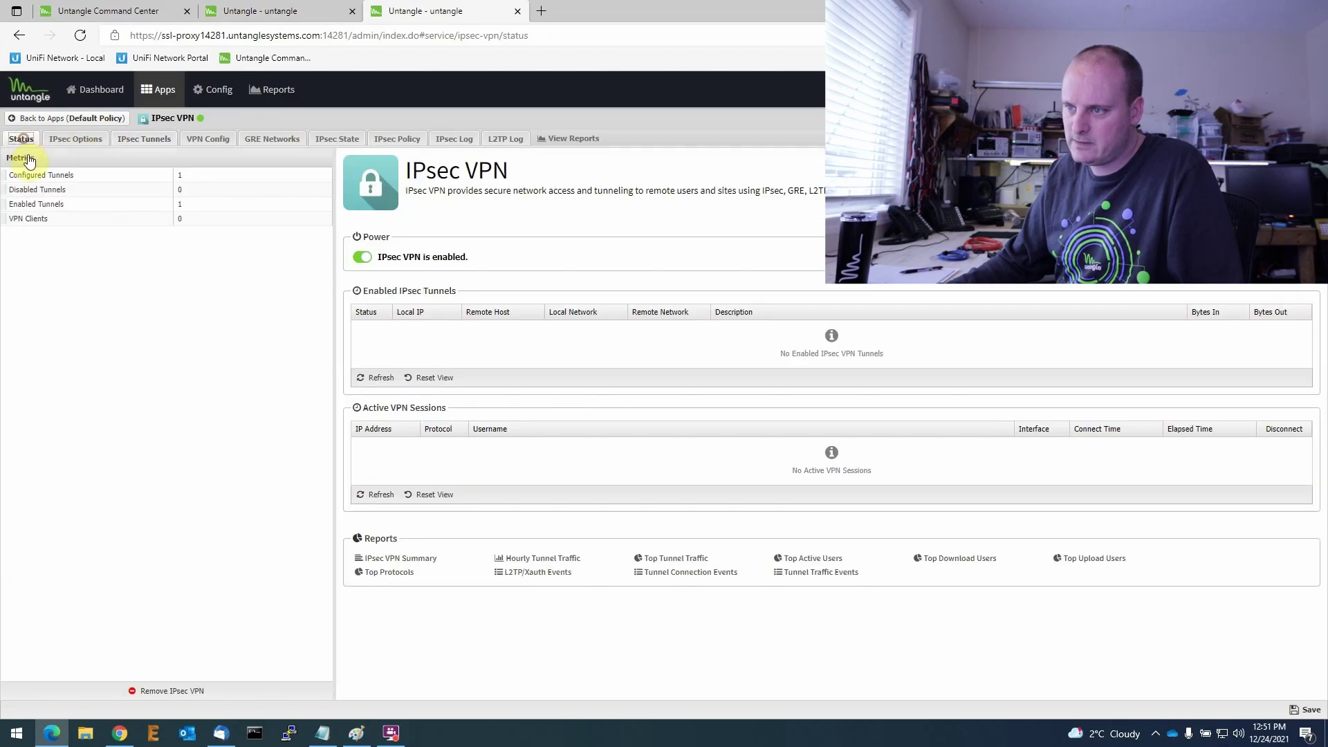
click(375, 378)
click(374, 345)
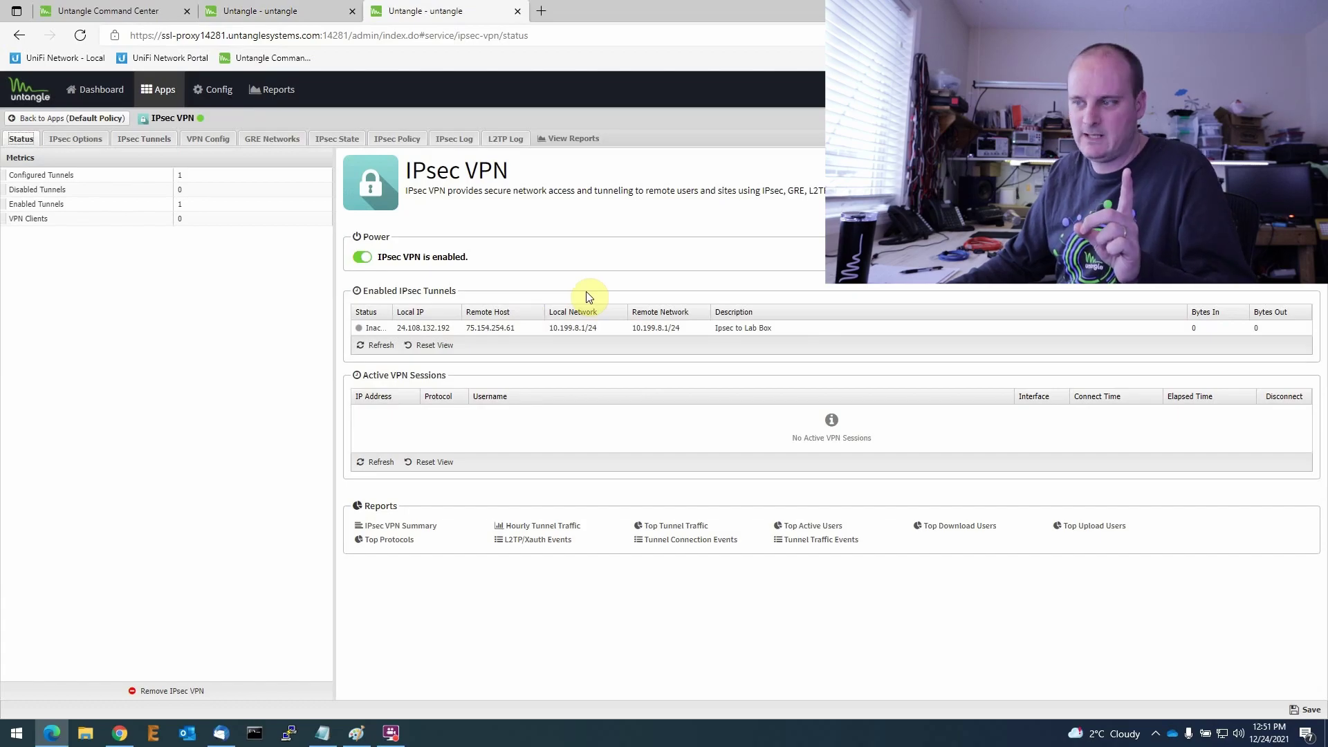
- Open the Ipsec to Test tunnel's settings on the lab appliance to check its Phase 2 hash
click(266, 11)
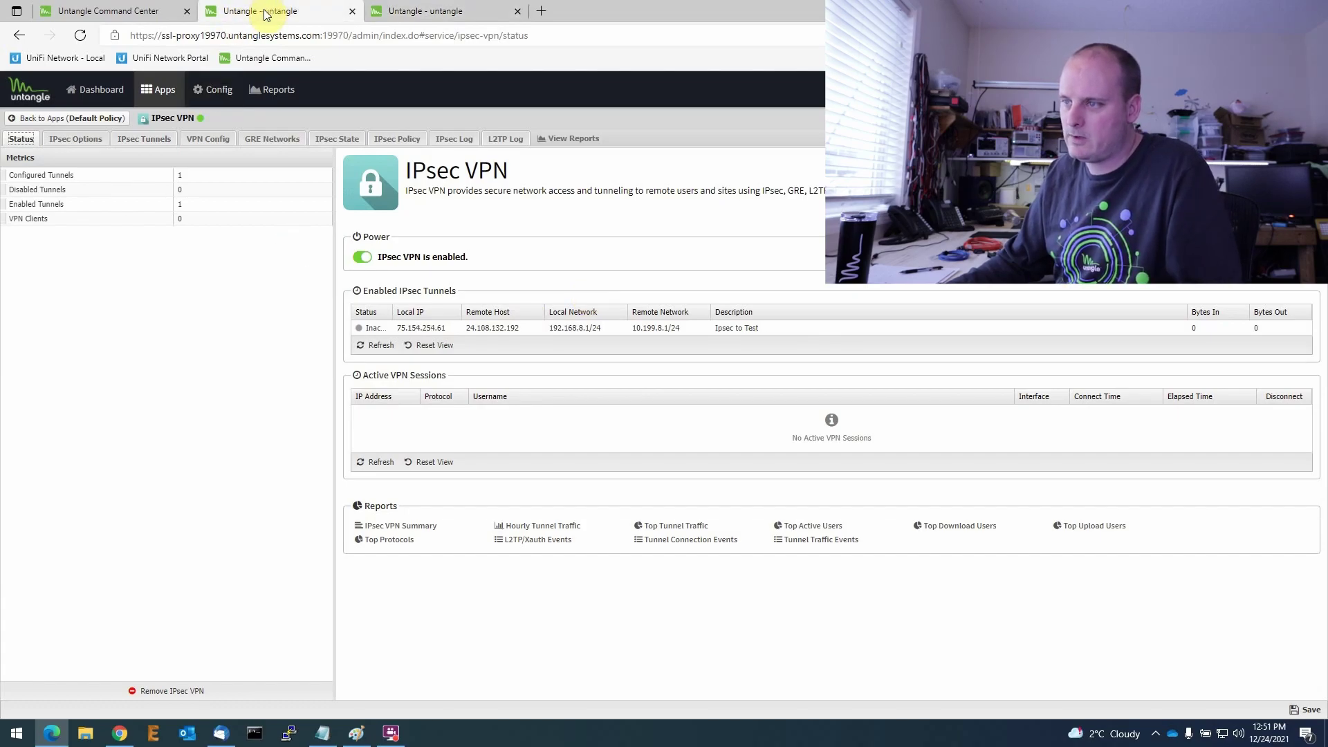
click(142, 140)
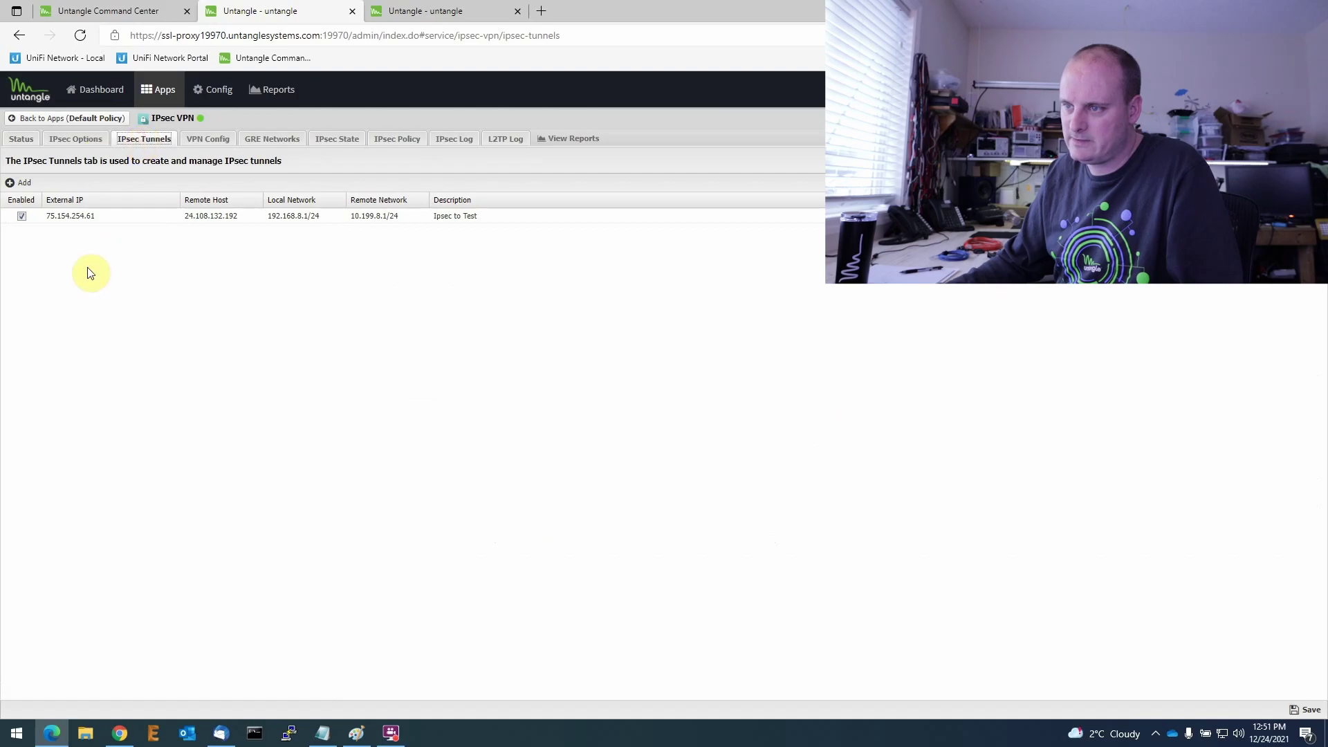
click(103, 218)
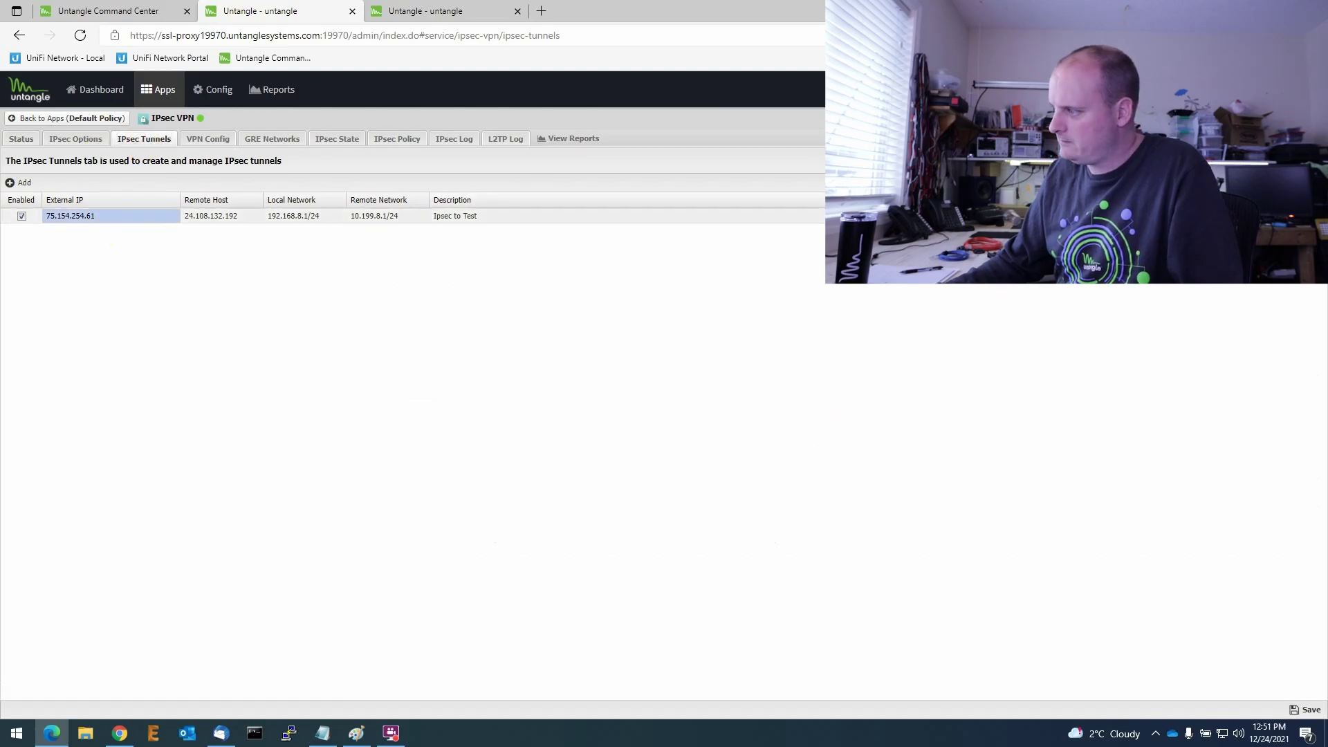
click(1280, 216)
scroll(558, 554, down, 1)
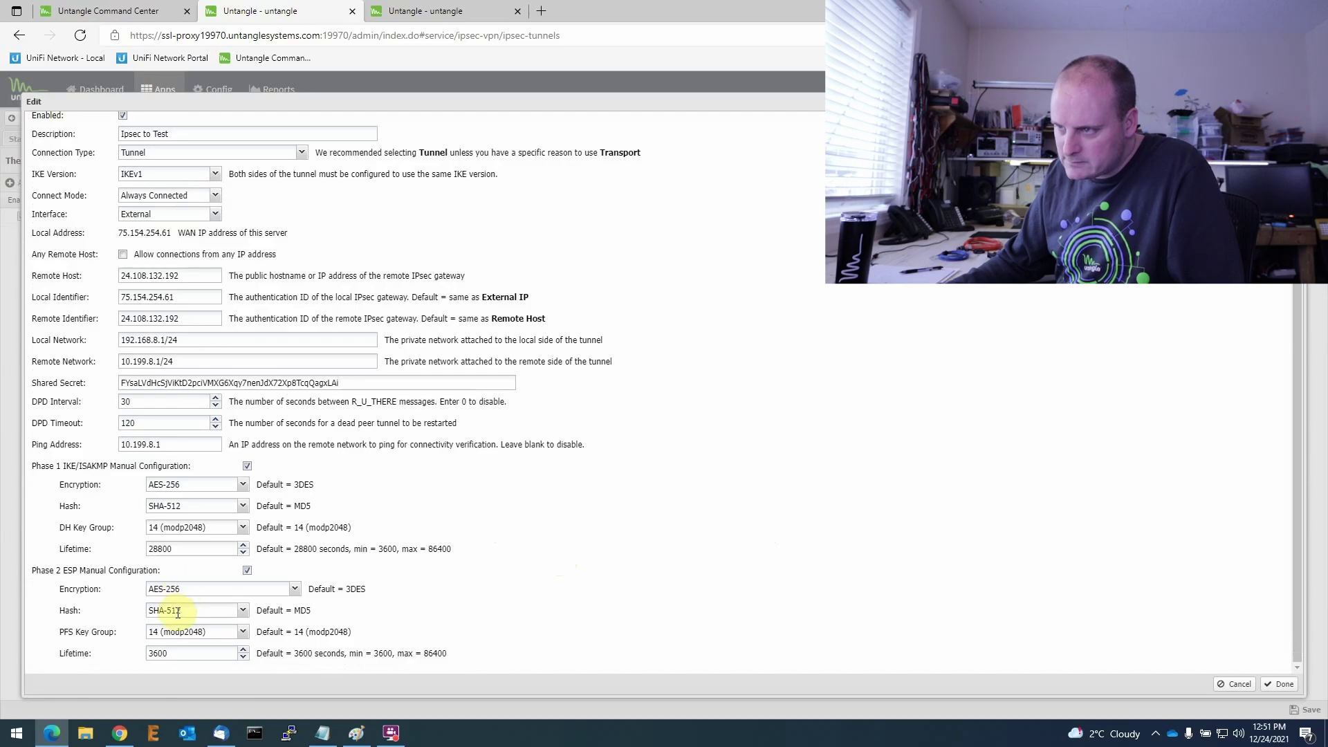
- Change the Ipsec to Lab Box tunnel's Phase 2 hash from 256-bit AES-GMAC to SHA-512 and save
click(398, 11)
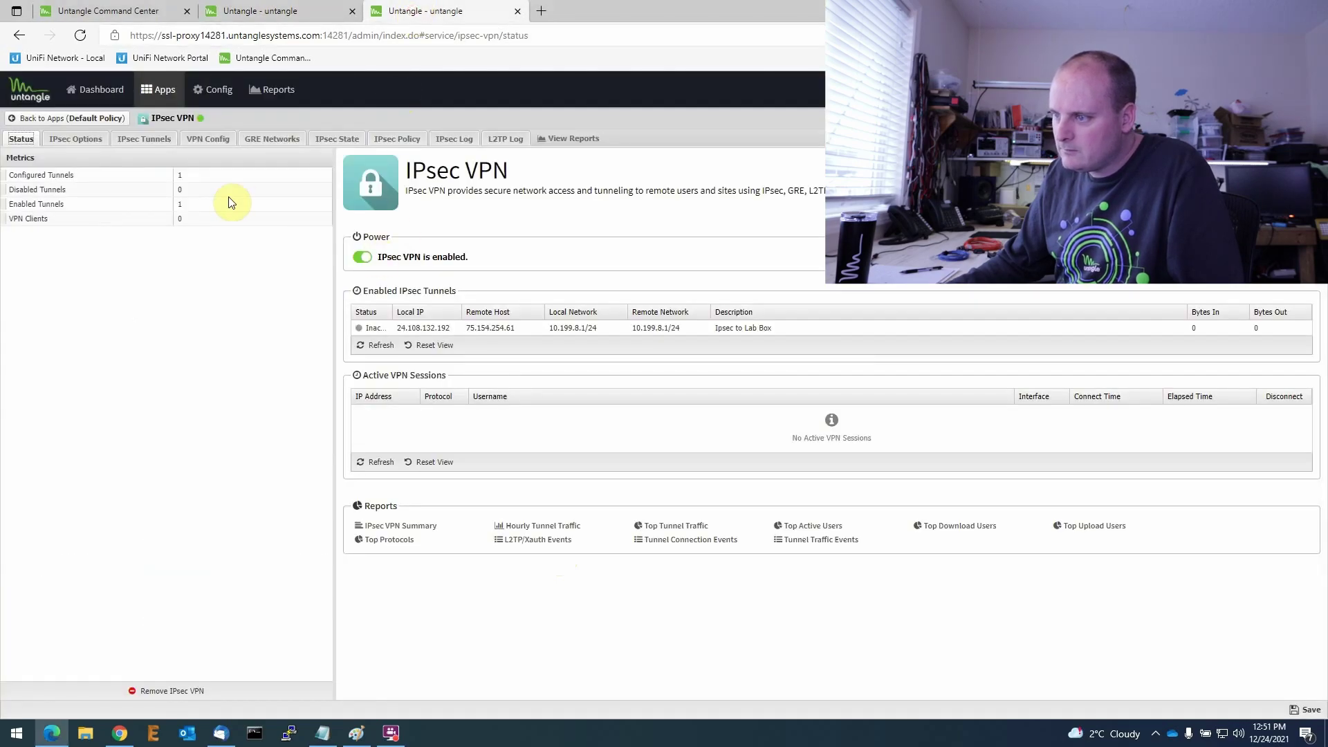
click(144, 142)
click(68, 215)
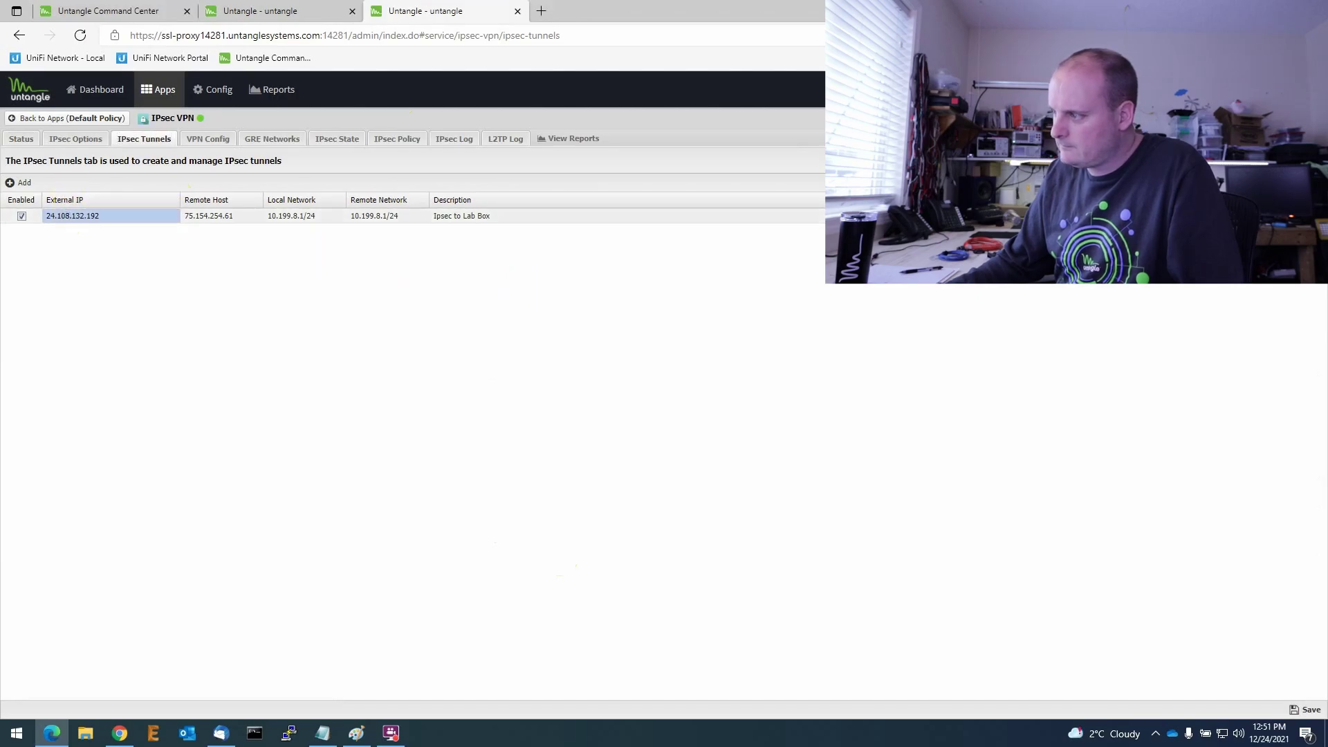
click(1276, 215)
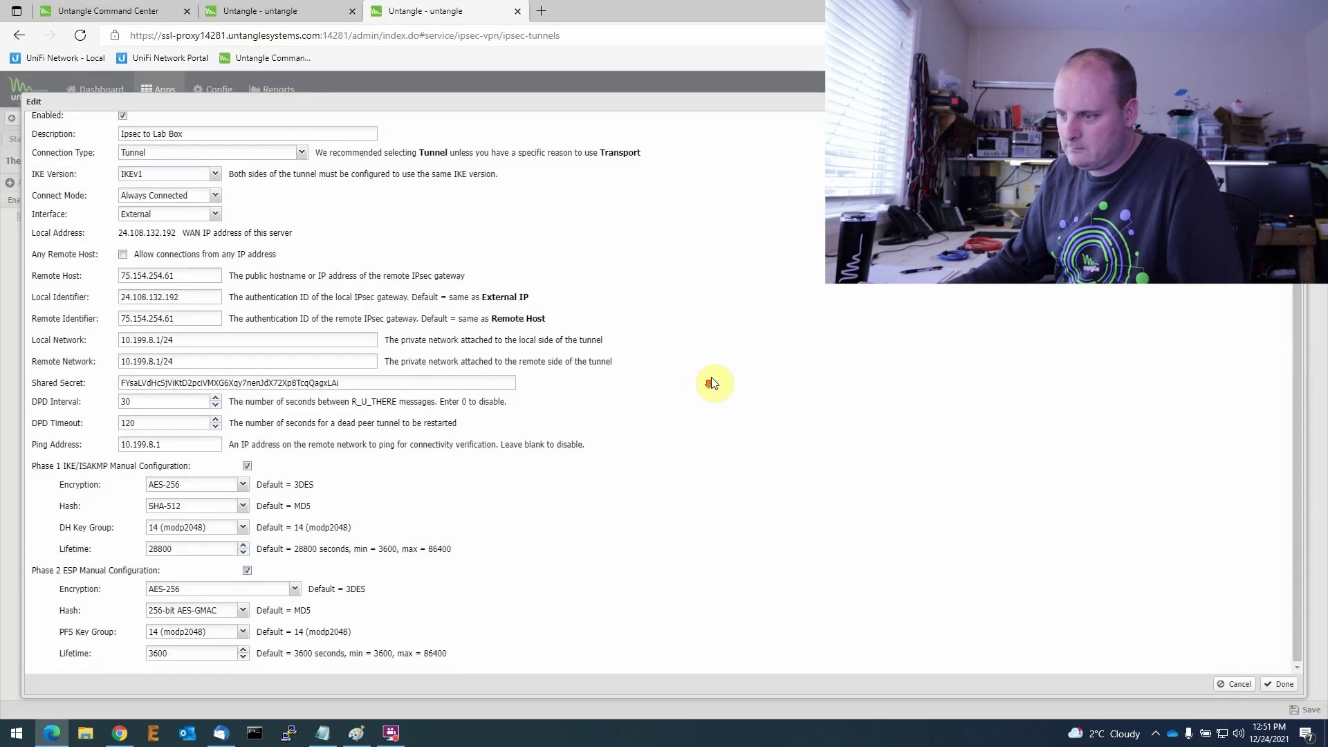
click(173, 605)
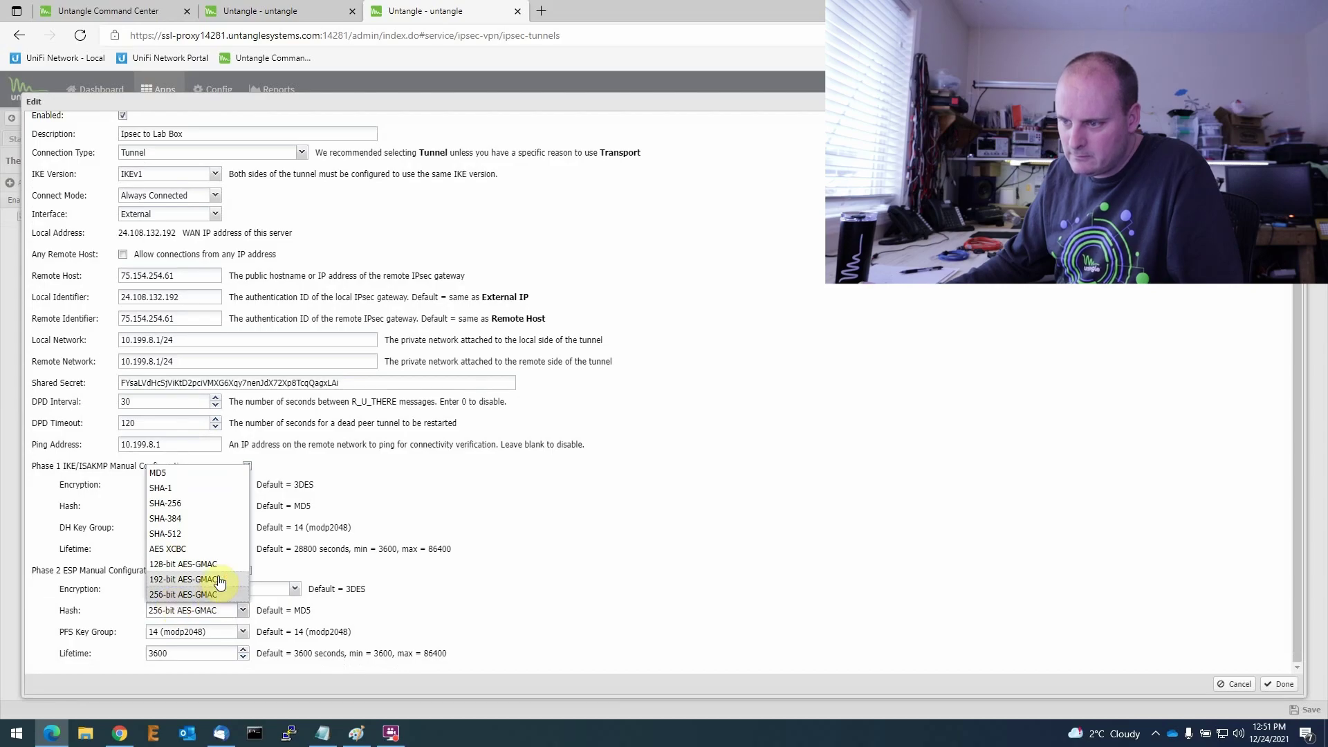
click(181, 534)
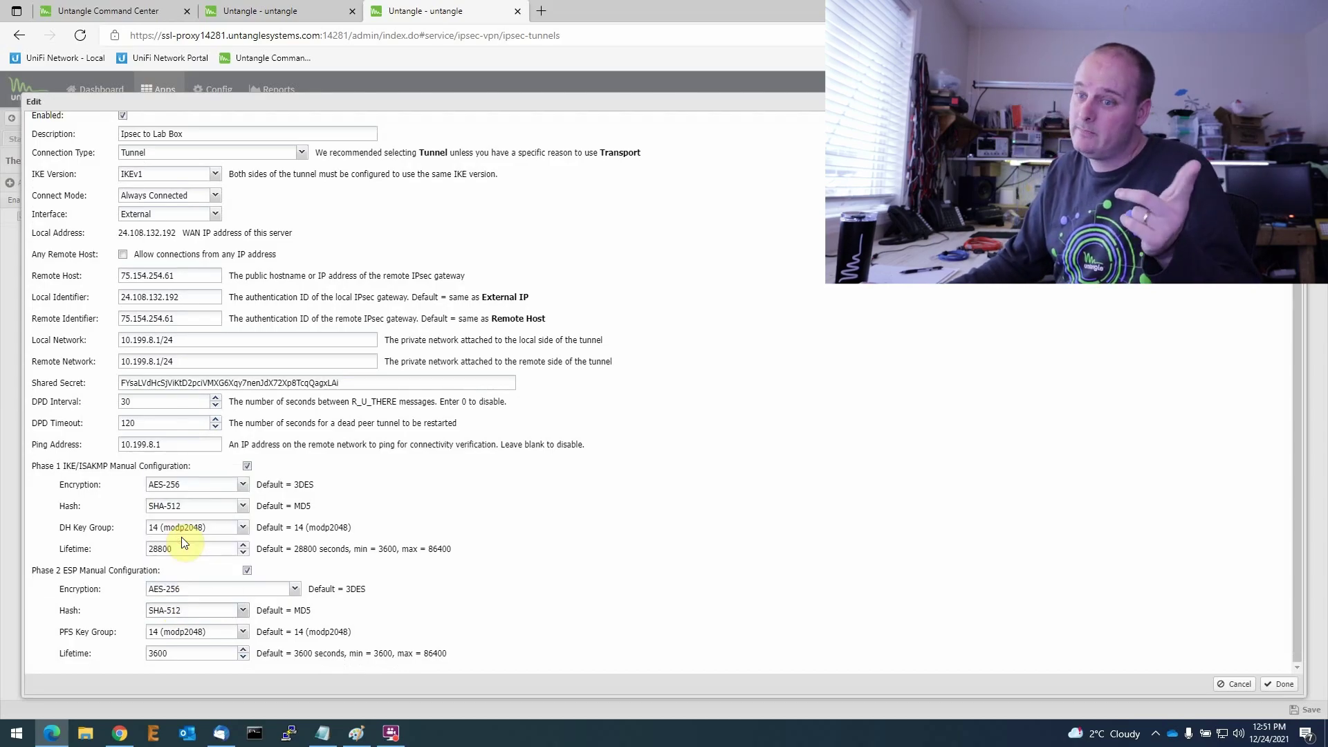
click(1281, 684)
click(1306, 710)
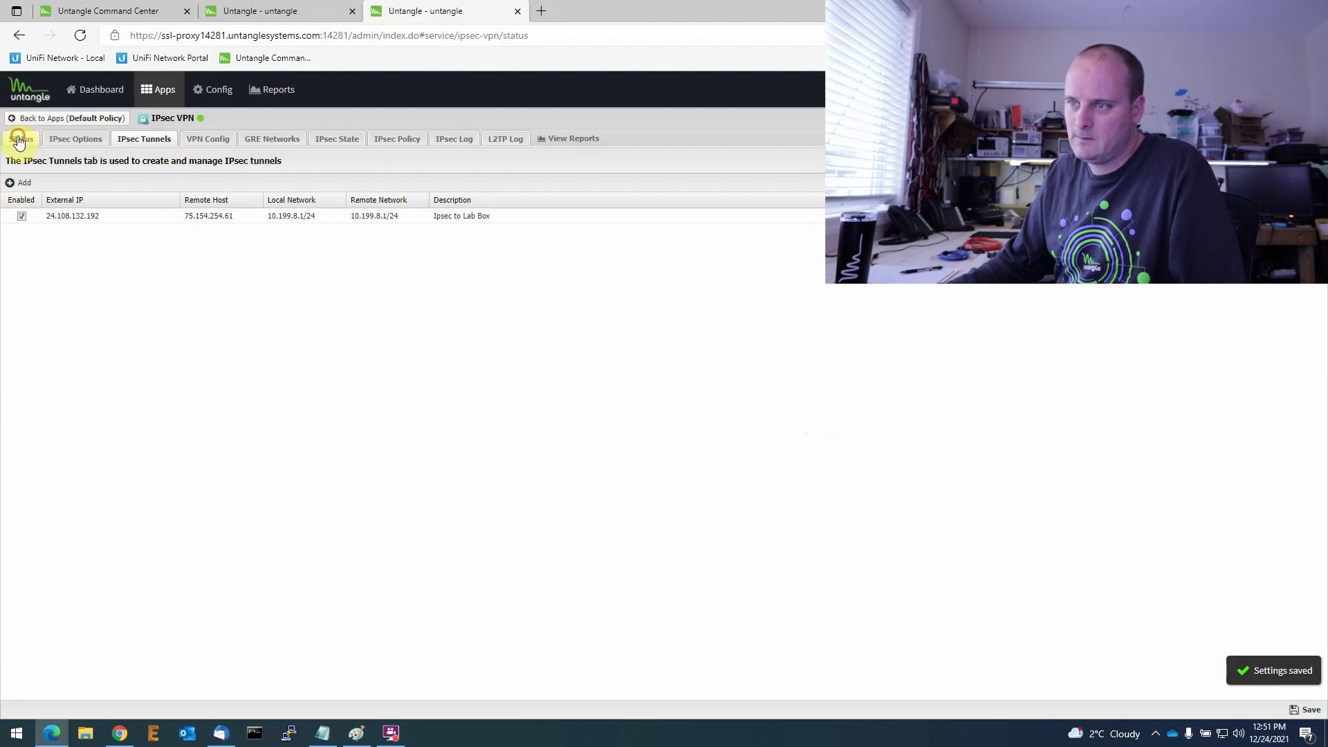
- Refresh IPsec status to show Ipsec to Lab Box Active, then open Windows Network Connections
click(19, 138)
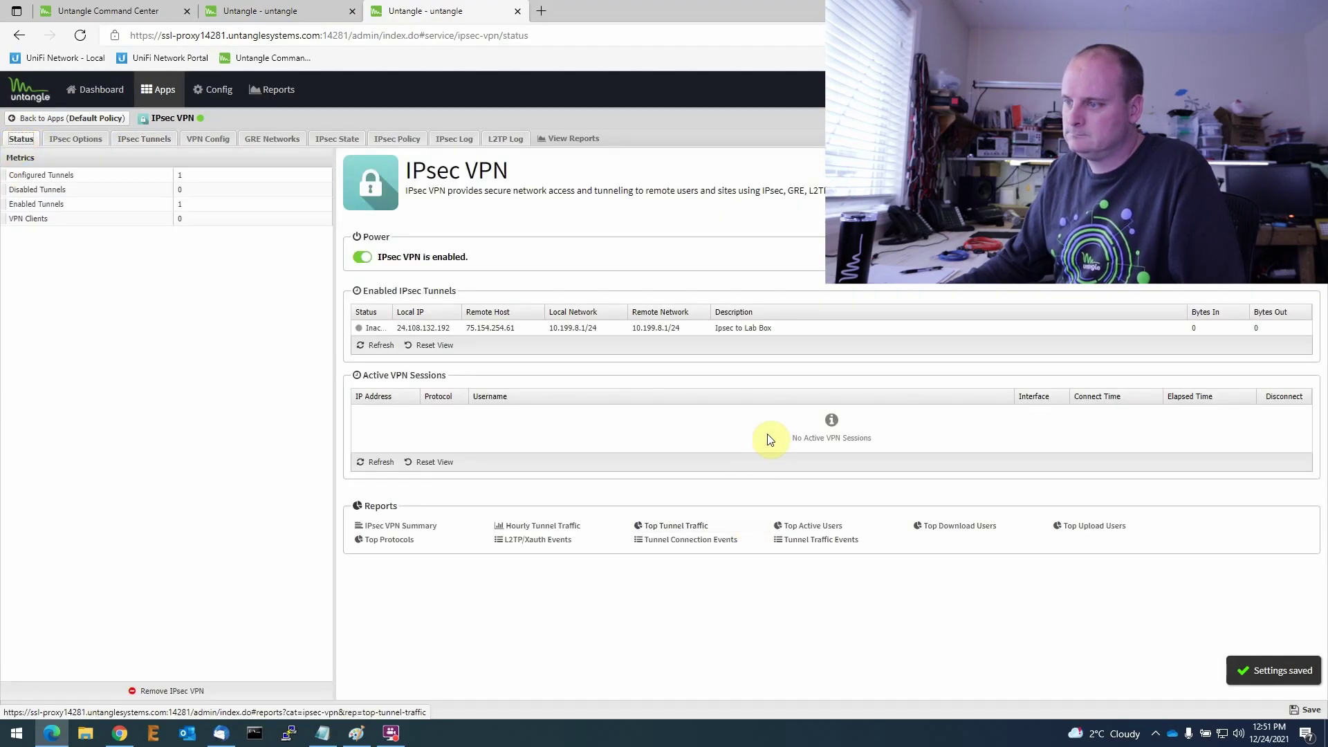
click(376, 346)
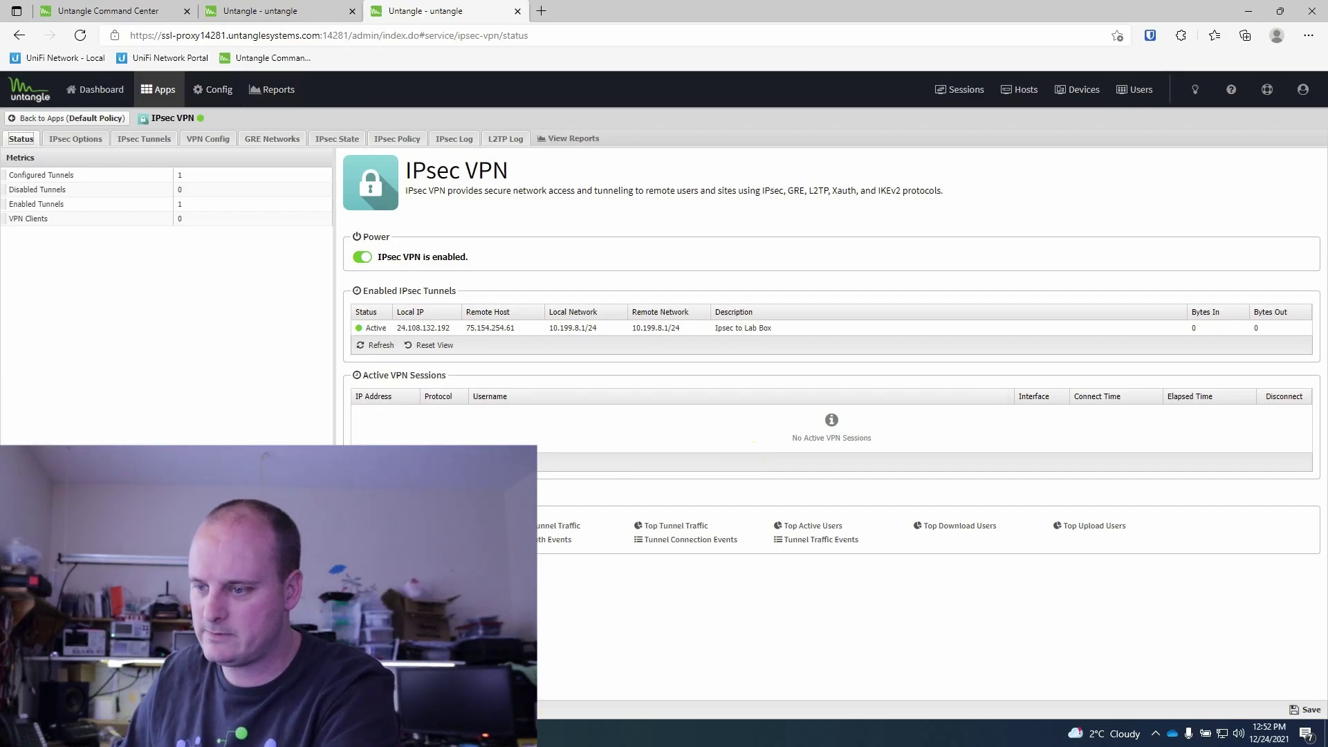
key(super+x)
key(Escape)
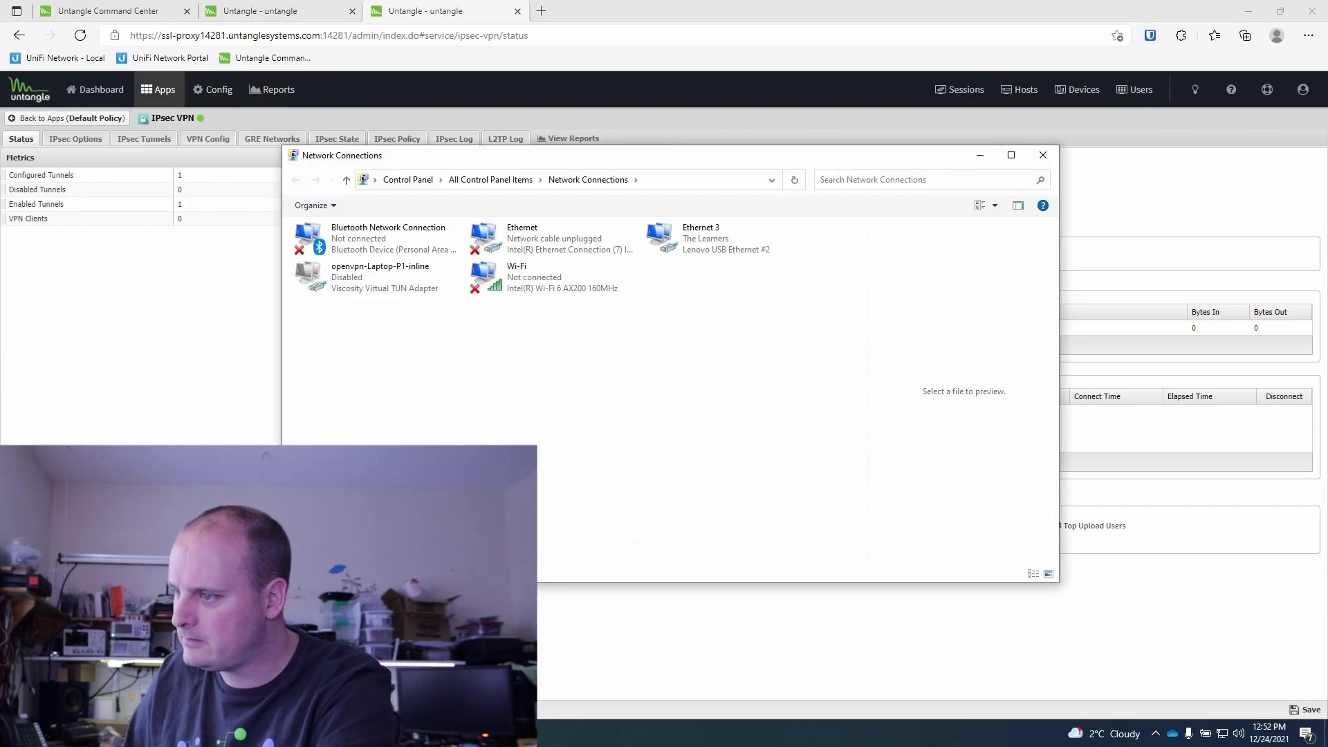
- Disable the Ethernet 3 adapter and acknowledge Untangle's connection-lost warning
right_click(697, 243)
click(723, 254)
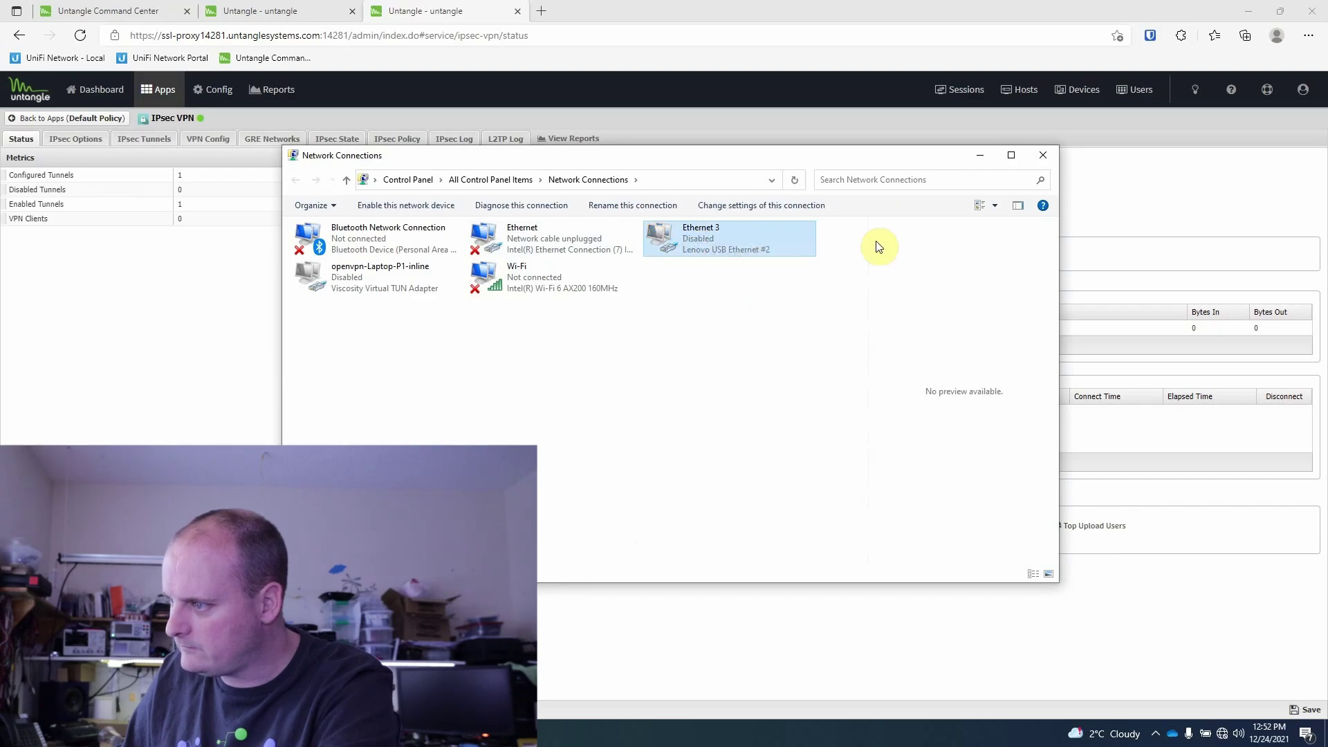
click(978, 160)
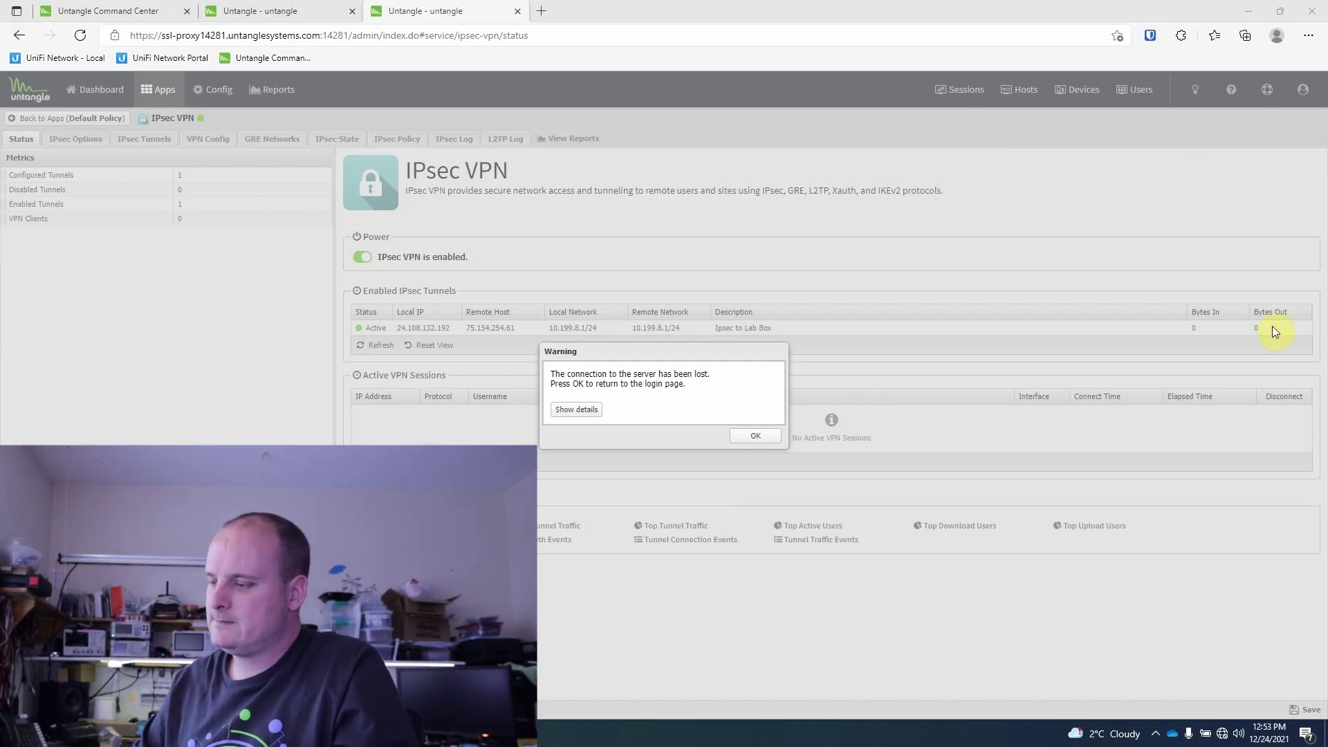
click(765, 434)
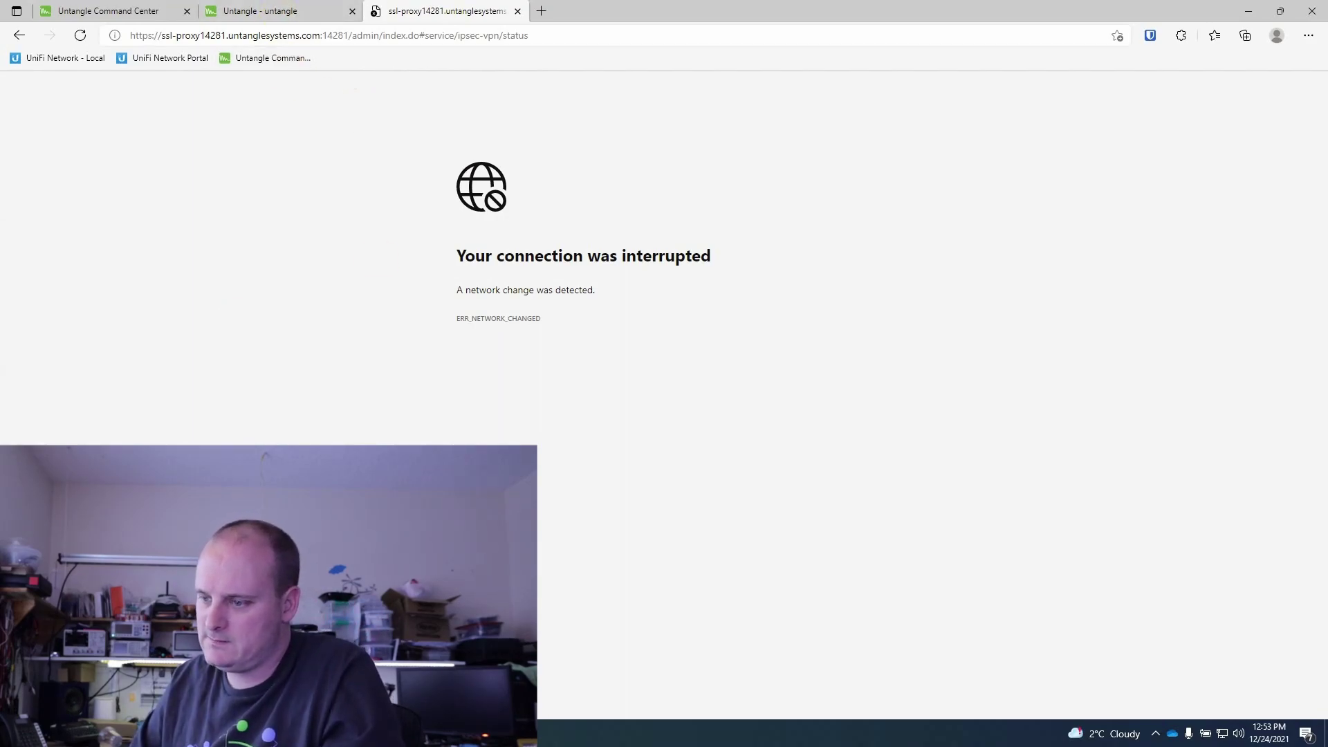
- Copy the address 10.199.8.1 from the network notes
key(alt+Tab)
click(928, 498)
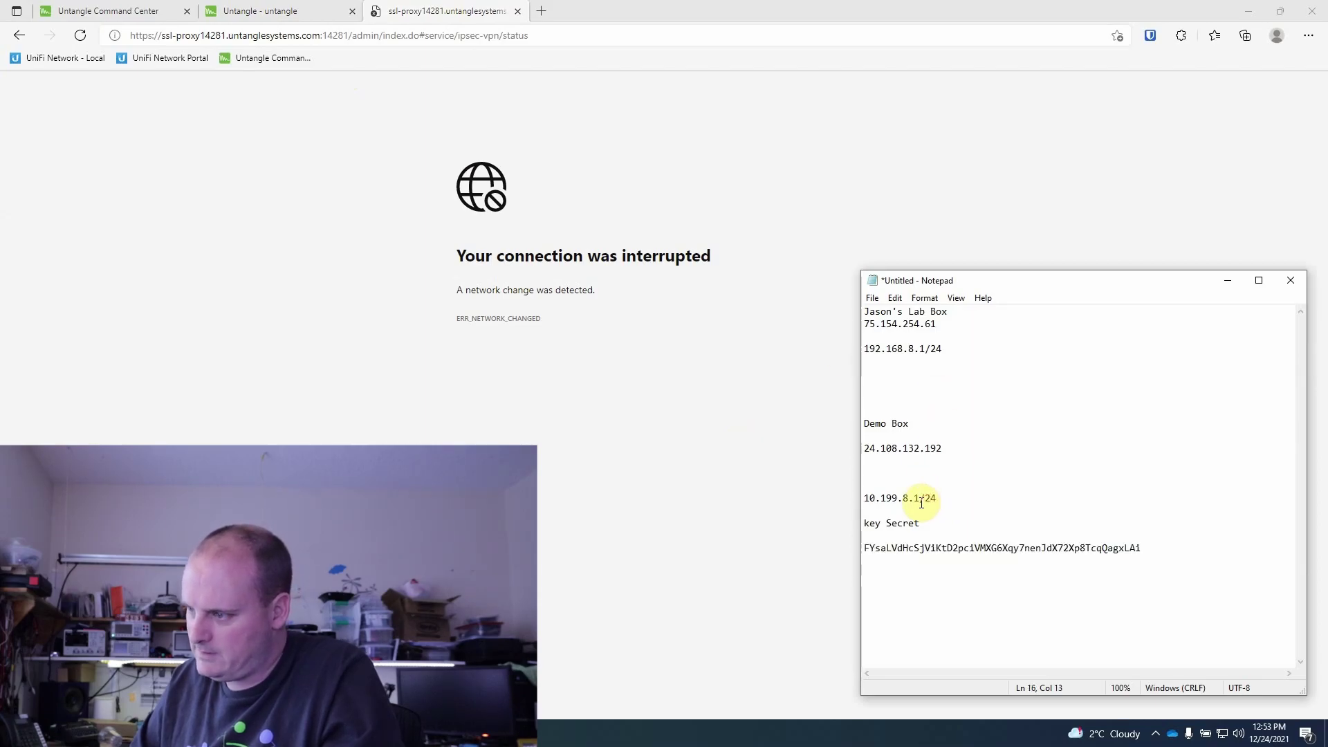
drag(920, 497, 856, 499)
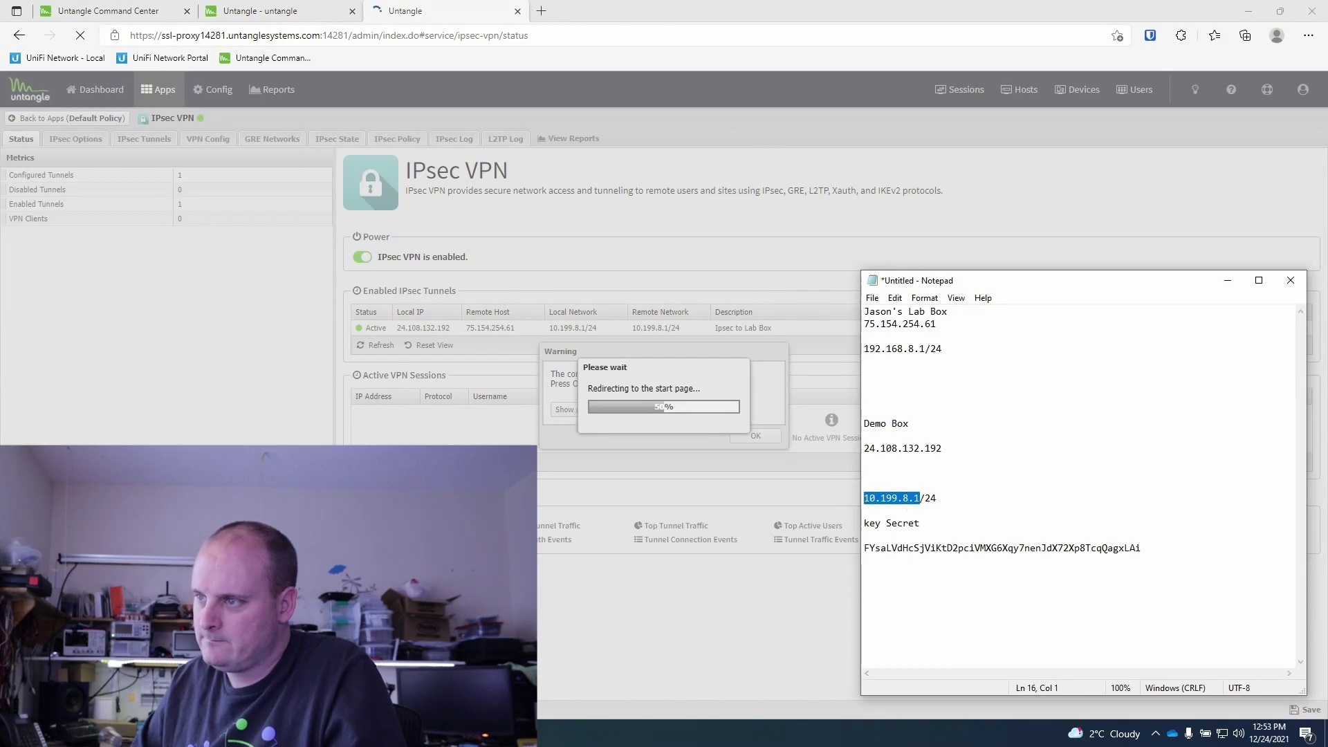
- Browse to the switch at 10.199.8.2 in a new tab, then return to the Untangle status page
click(541, 11)
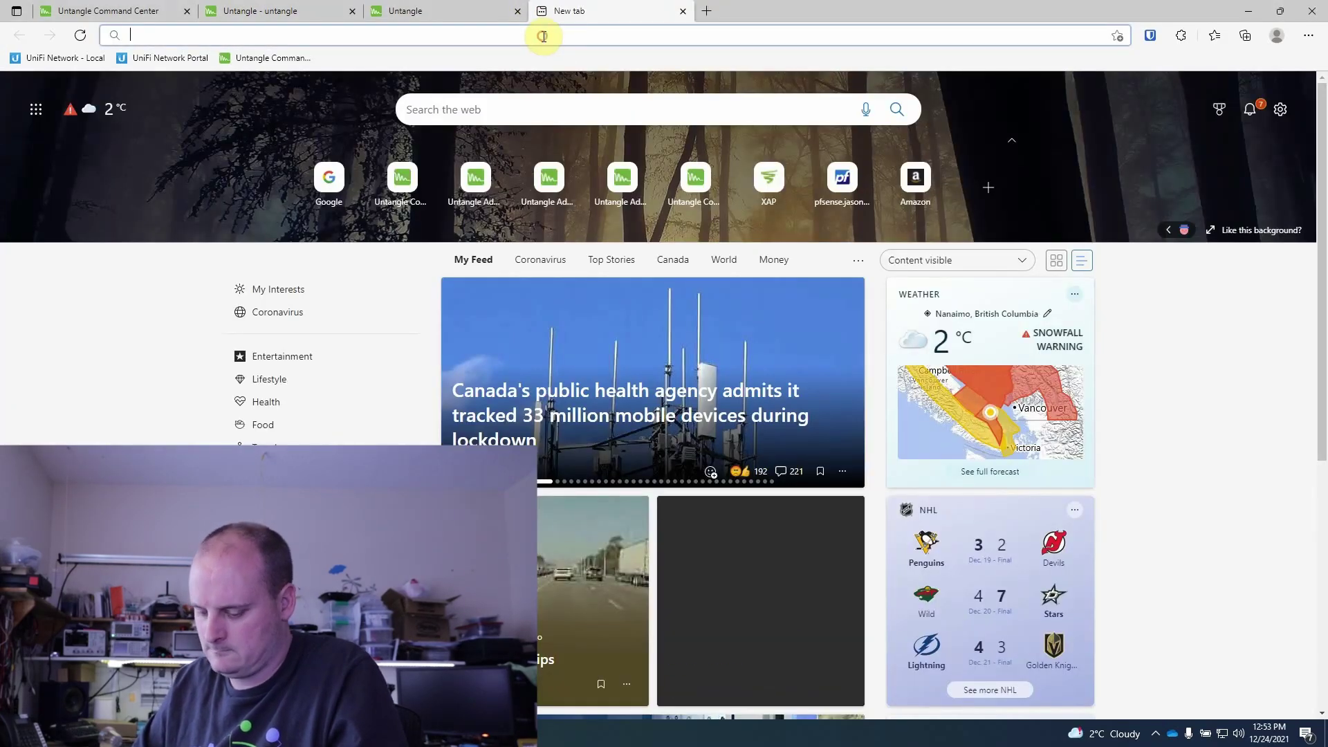
key(ctrl+v)
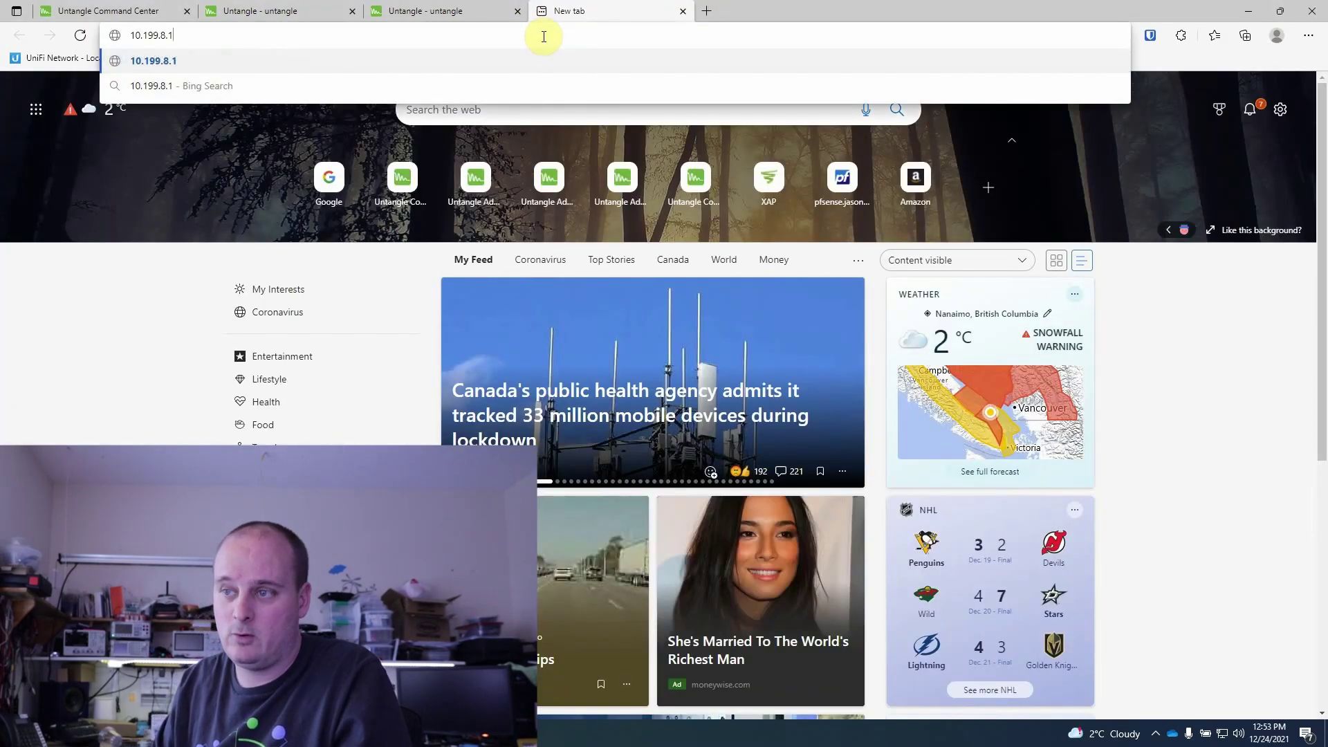
key(BackSpace)
text(2)
key(Return)
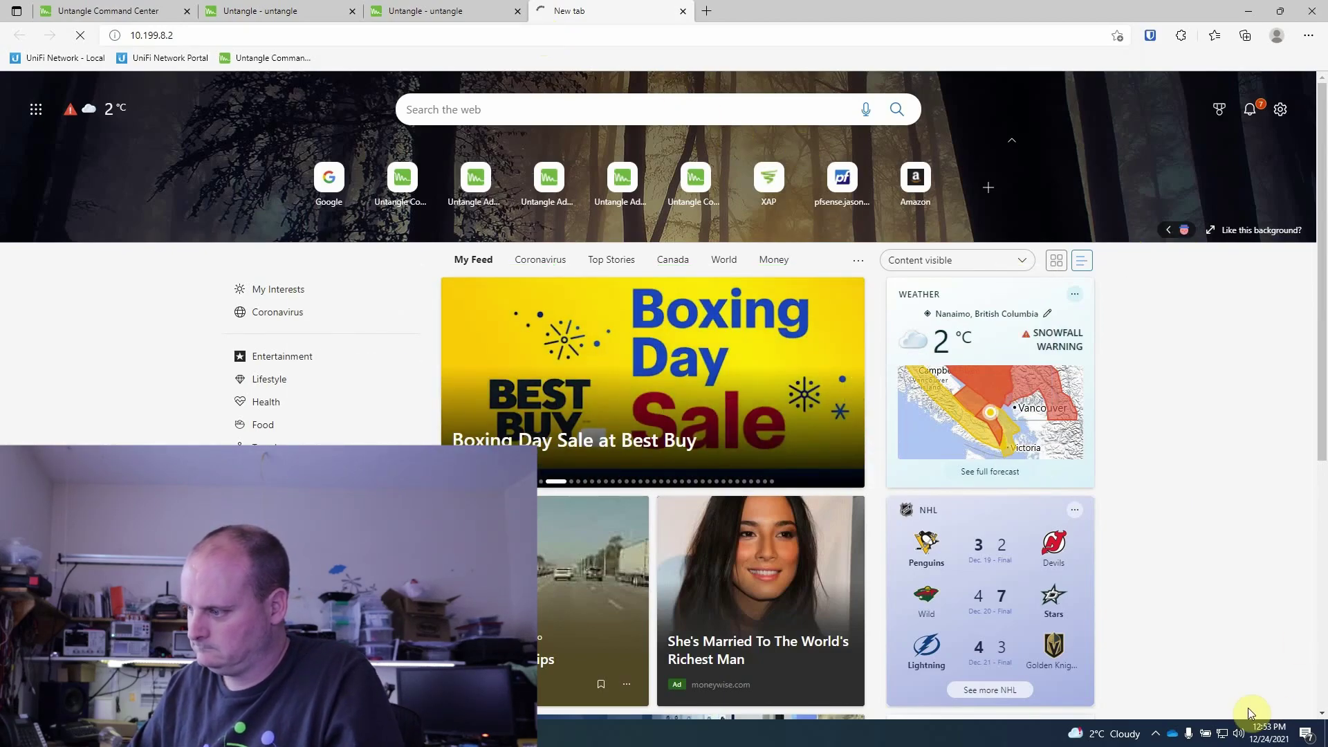
mouse_move(1223, 738)
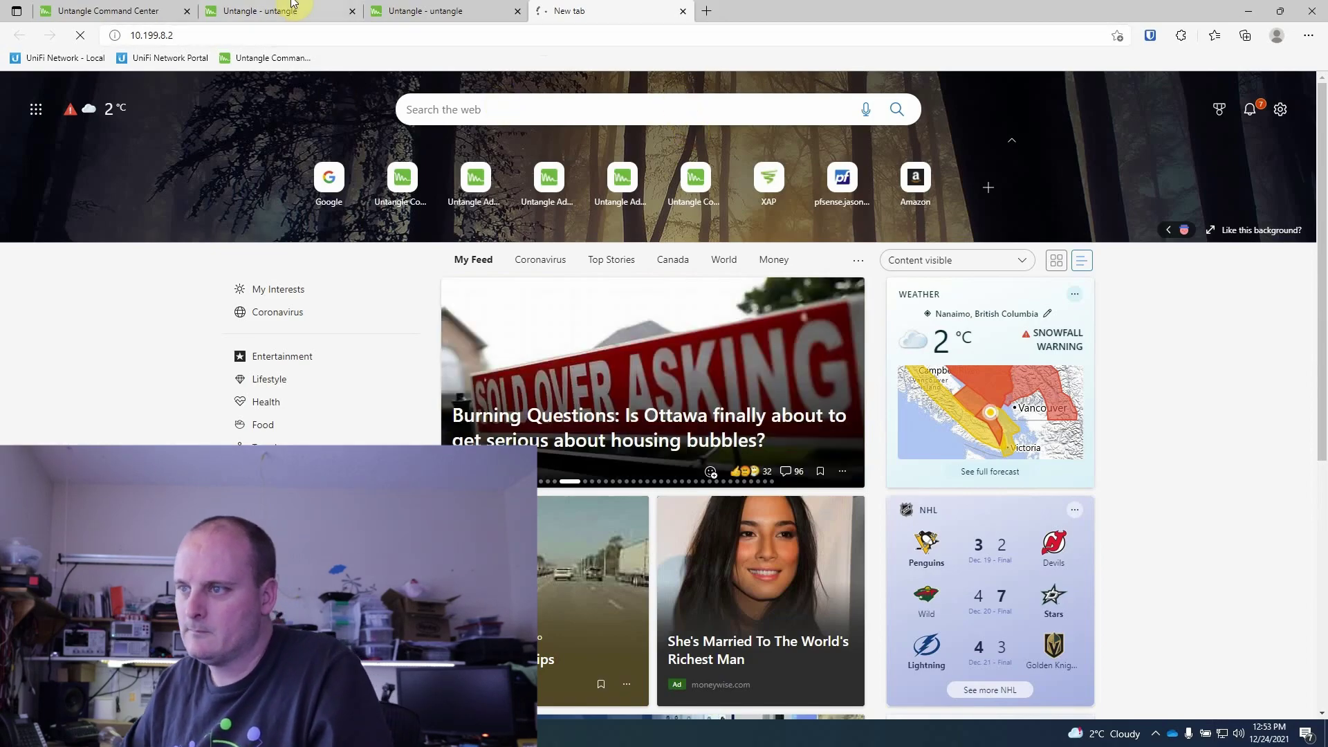
click(401, 10)
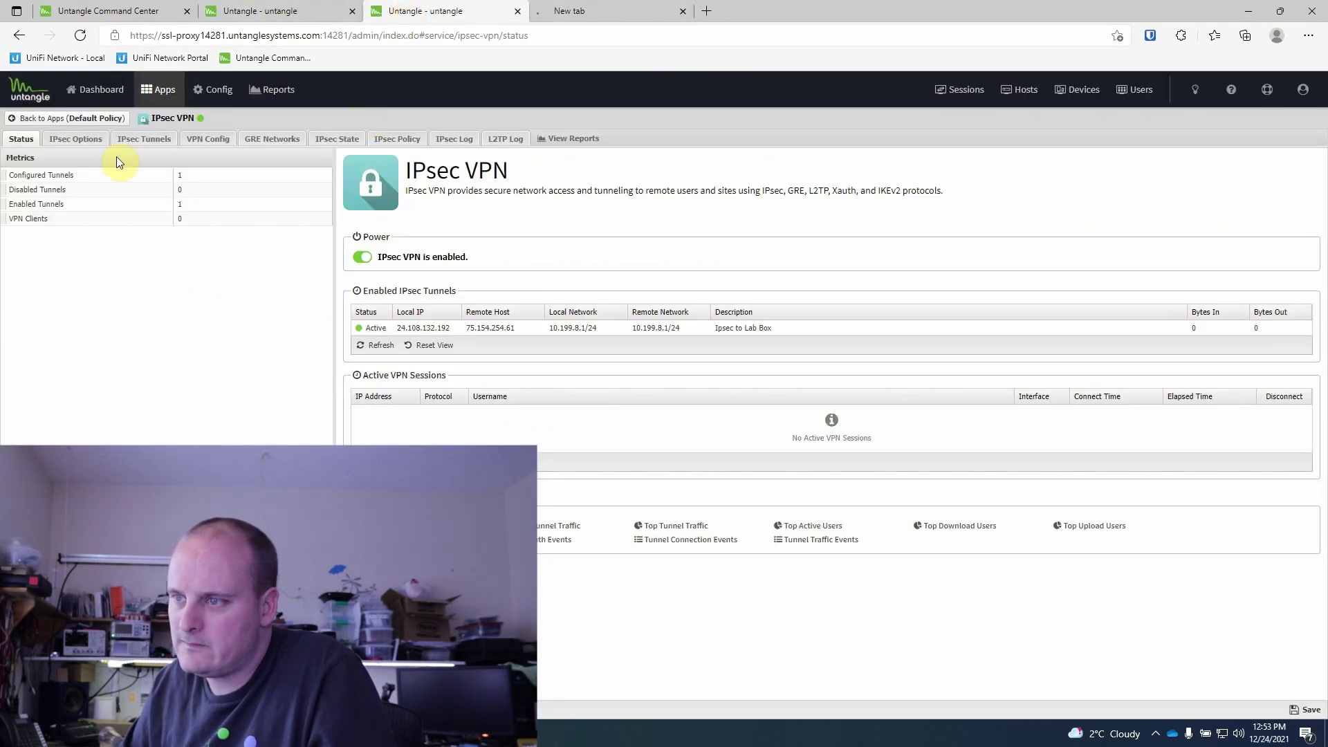
- Check the DHCP Server static entry that assigns 10.199.8.2 to hp1810-24G
click(213, 91)
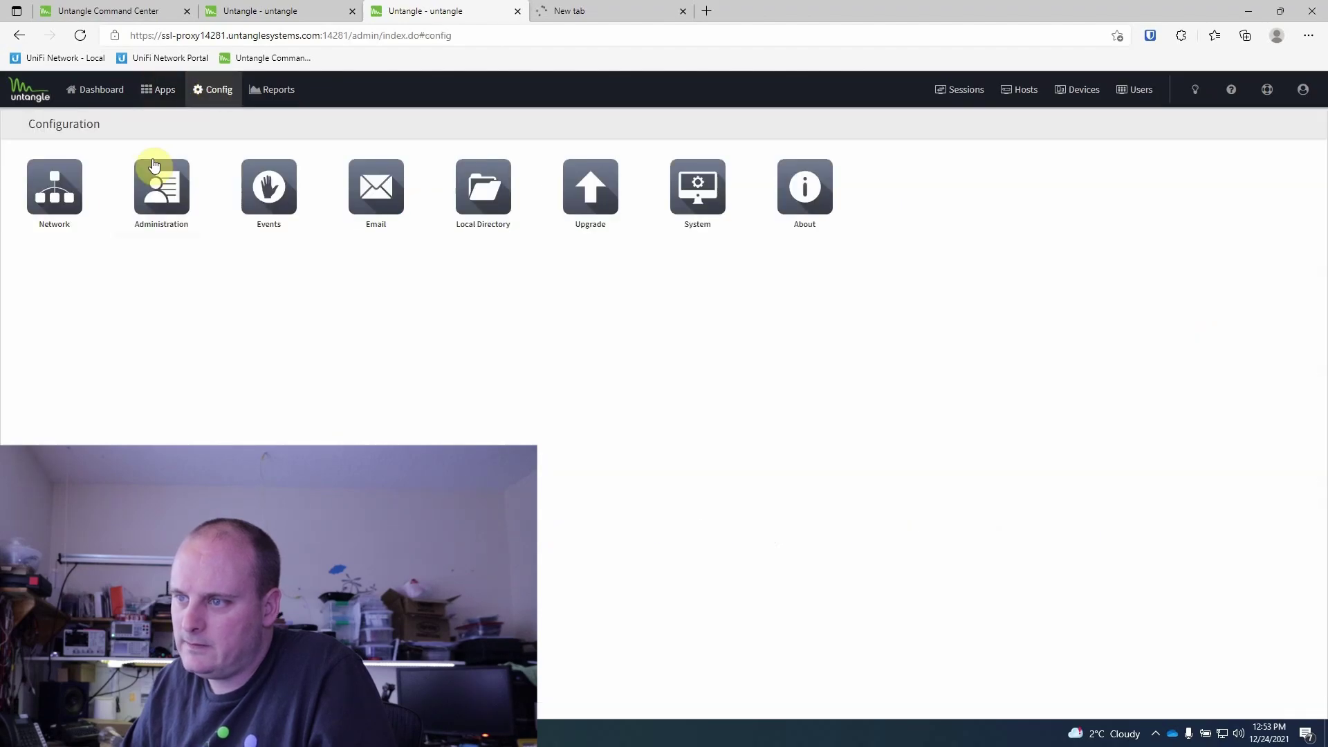
click(57, 201)
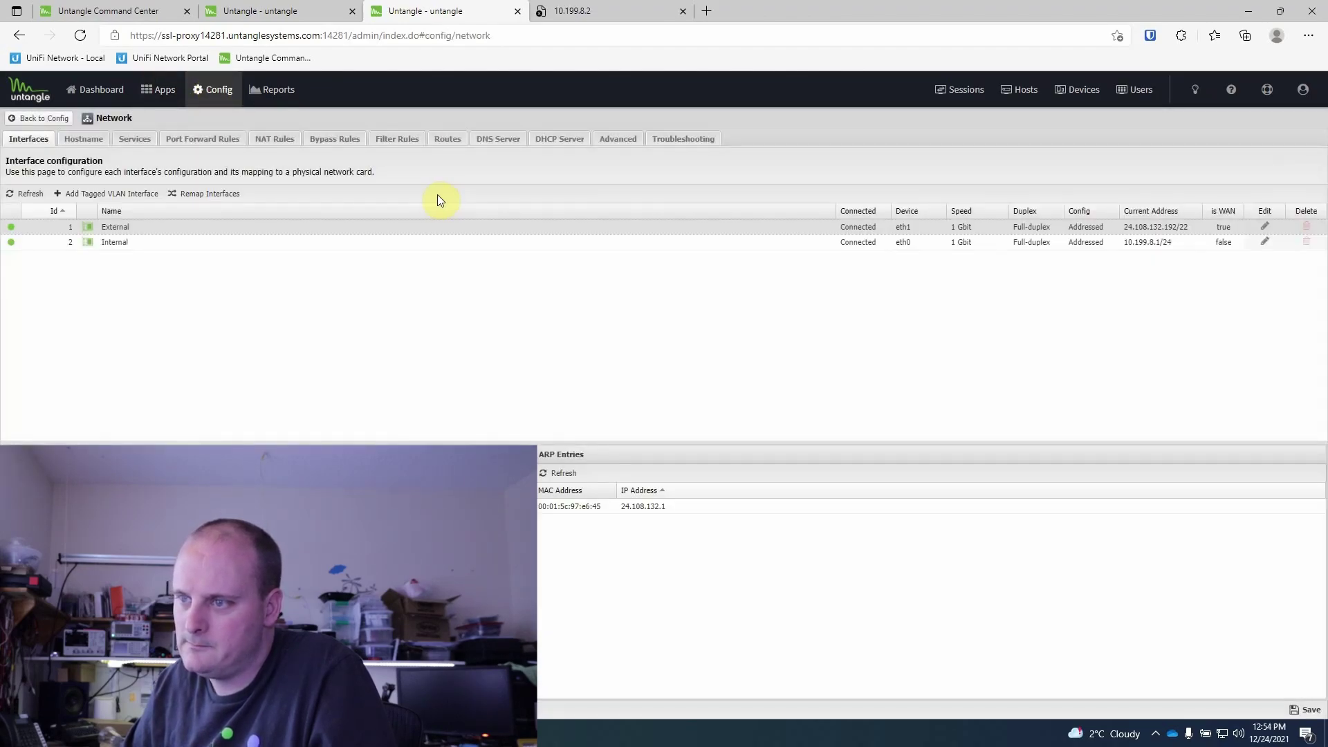
click(556, 141)
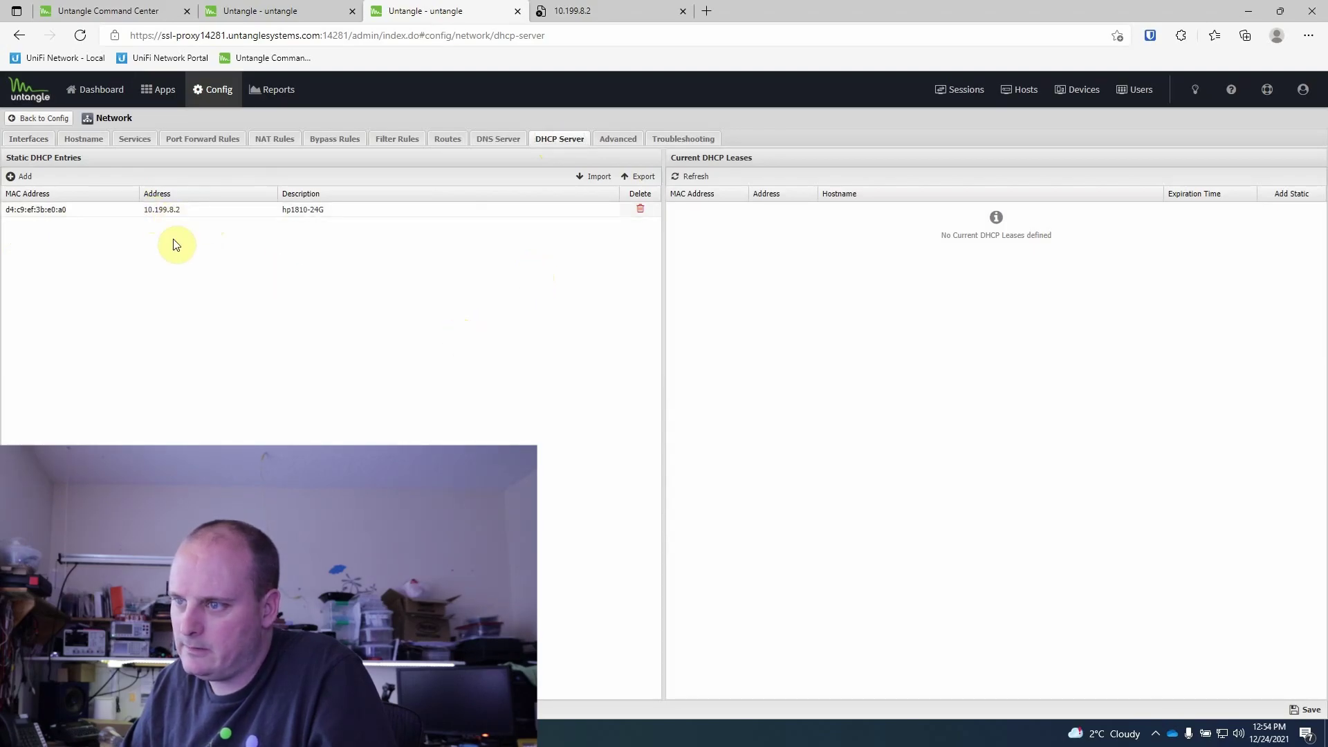
- Retry loading the 10.199.8.2 page, which still times out
click(587, 14)
click(580, 29)
key(Return)
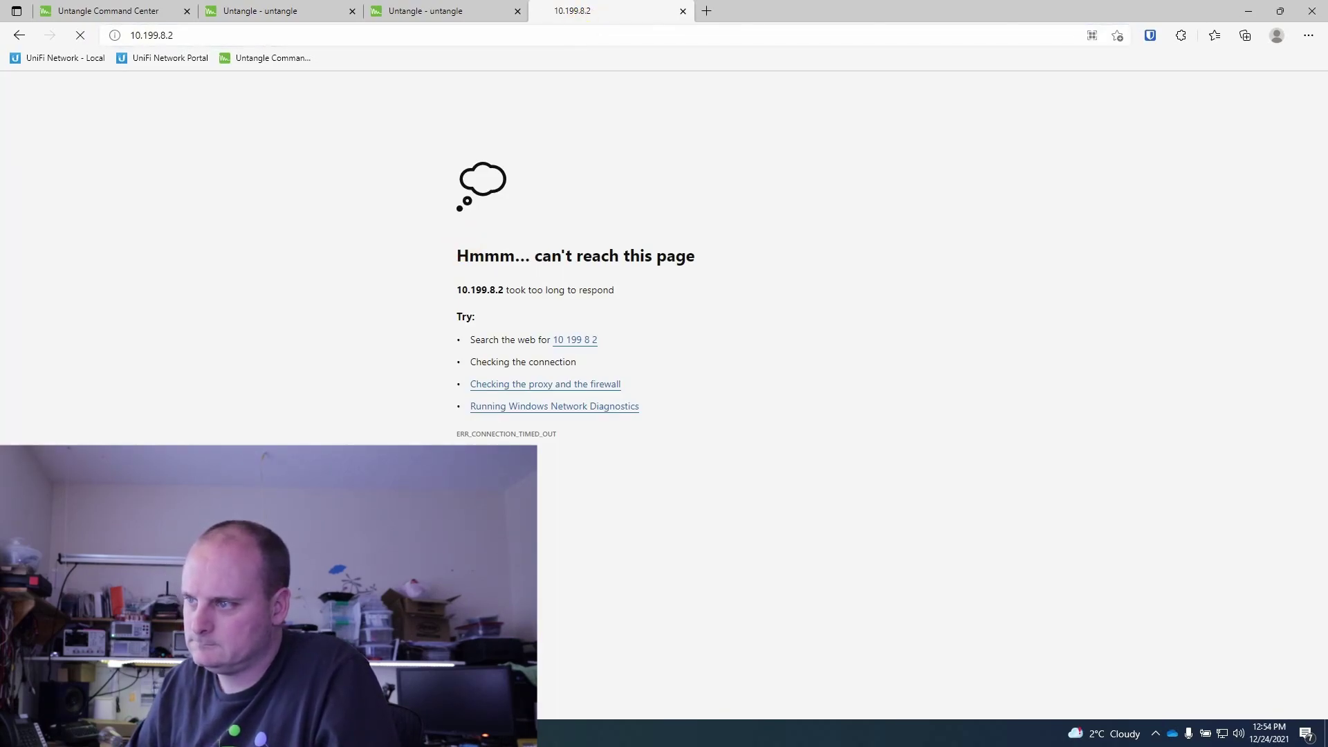
- Open Command Prompt and run ipconfig, showing 192.168.8.100 with gateway 192.168.8.1
key(super+r)
text(cmd)
key(Return)
text(conf)
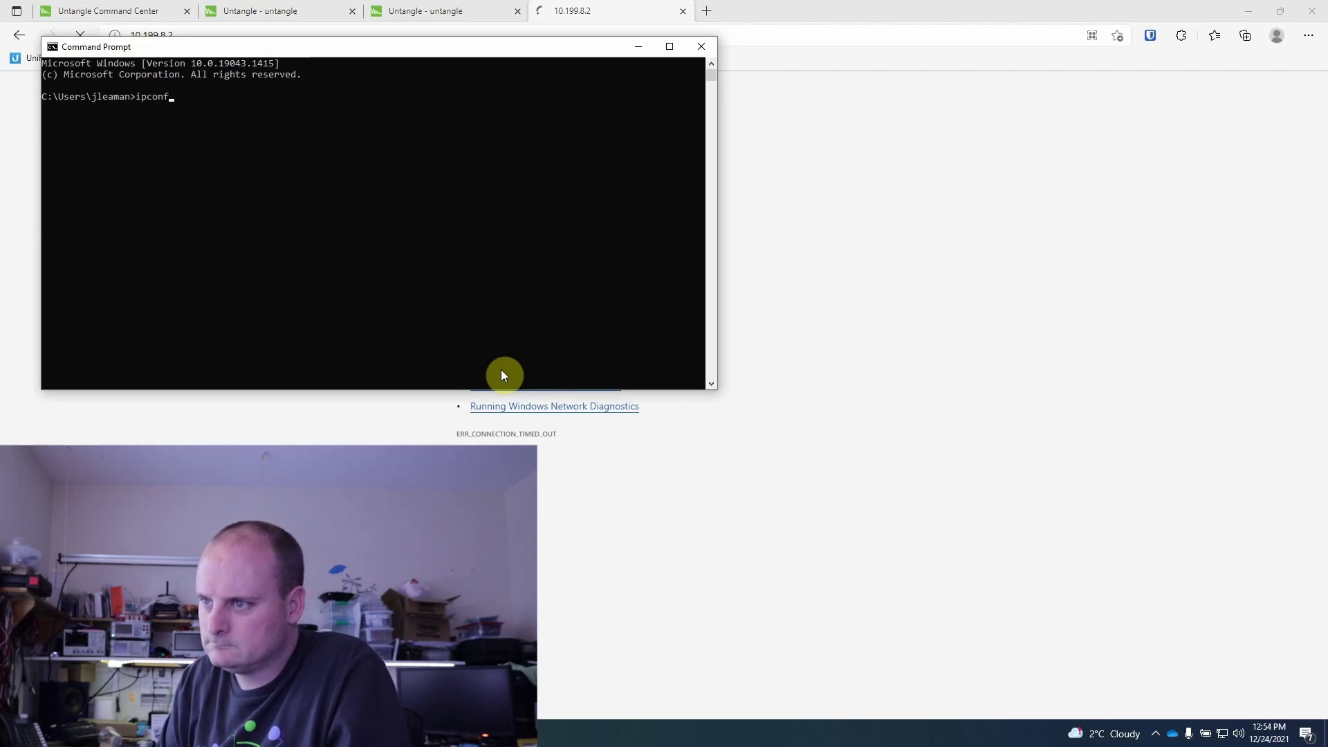
key(BackSpace)
text(f)
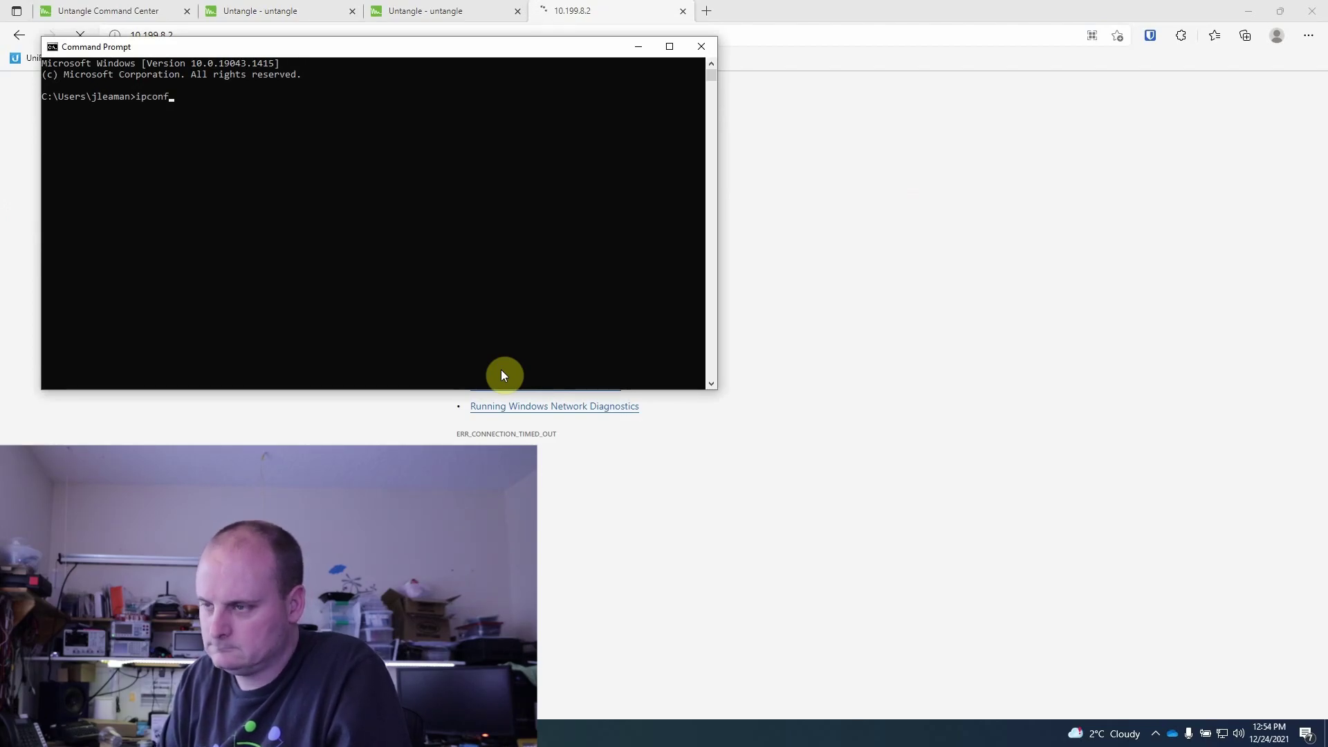
text(ig)
key(Return)
click(399, 239)
scroll(390, 241, up, 2)
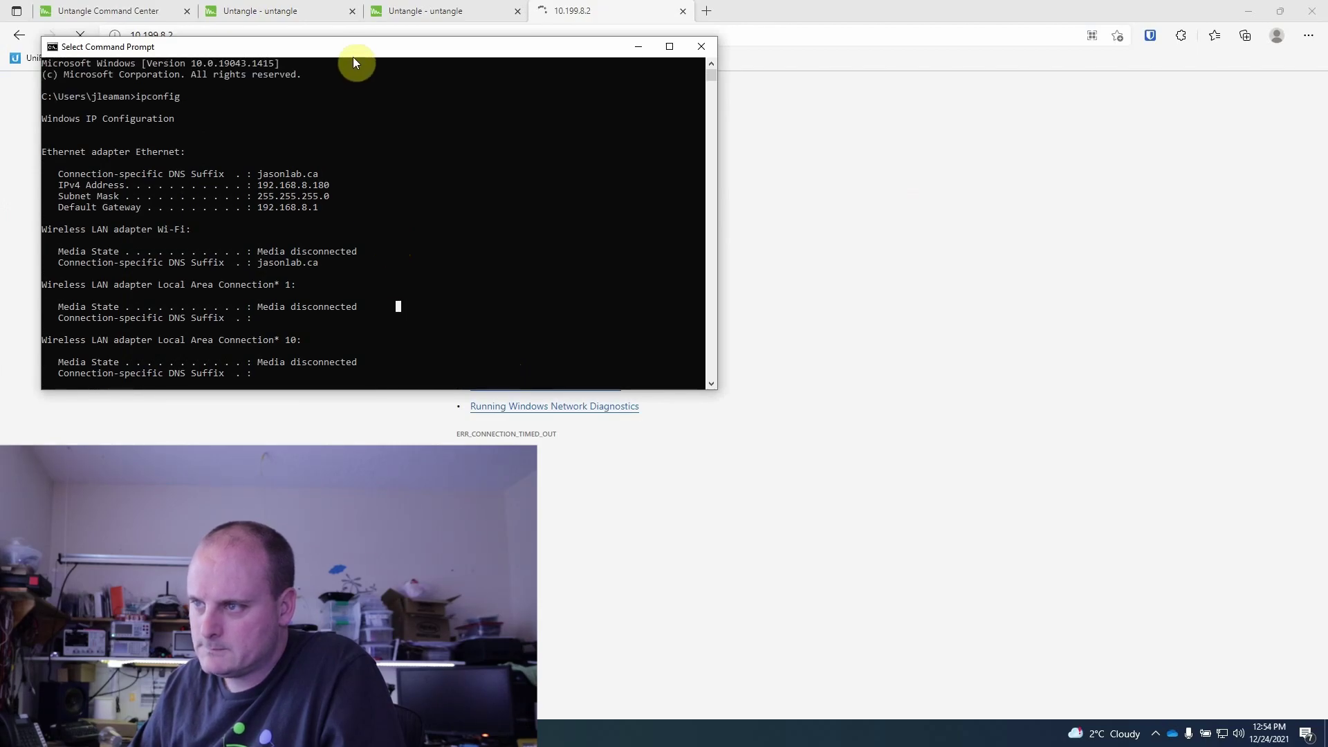
drag(353, 50, 548, 191)
scroll(567, 367, down, 4)
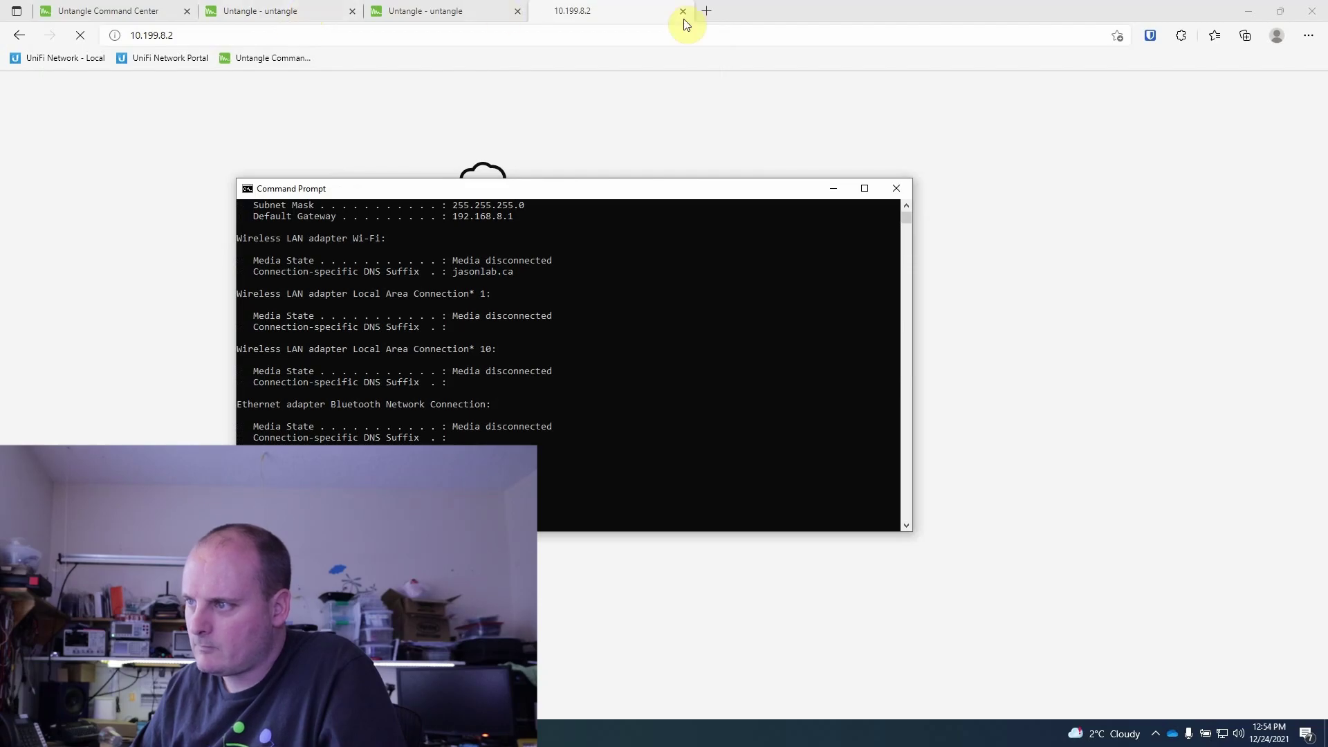
- Try loading 10.199.8.1 in a new browser tab, then close that tab
click(708, 11)
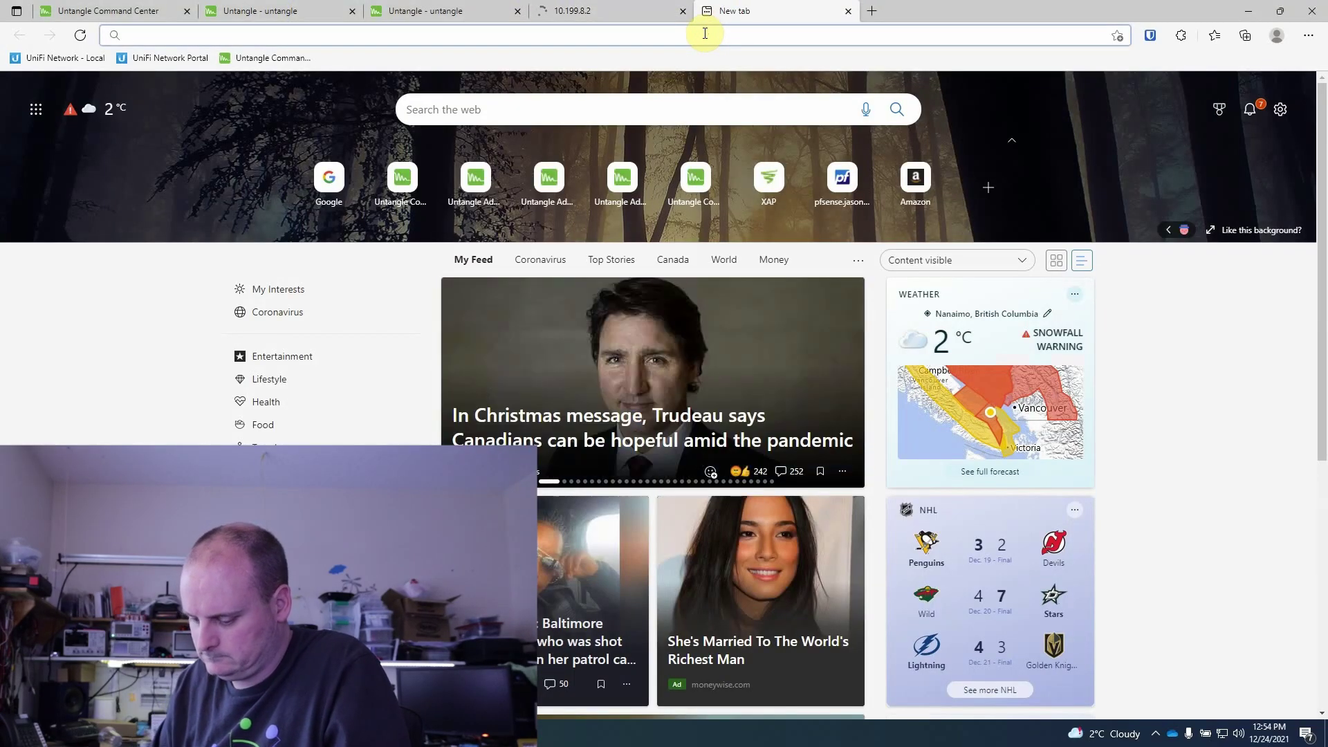
text(10.199.8.1)
key(Return)
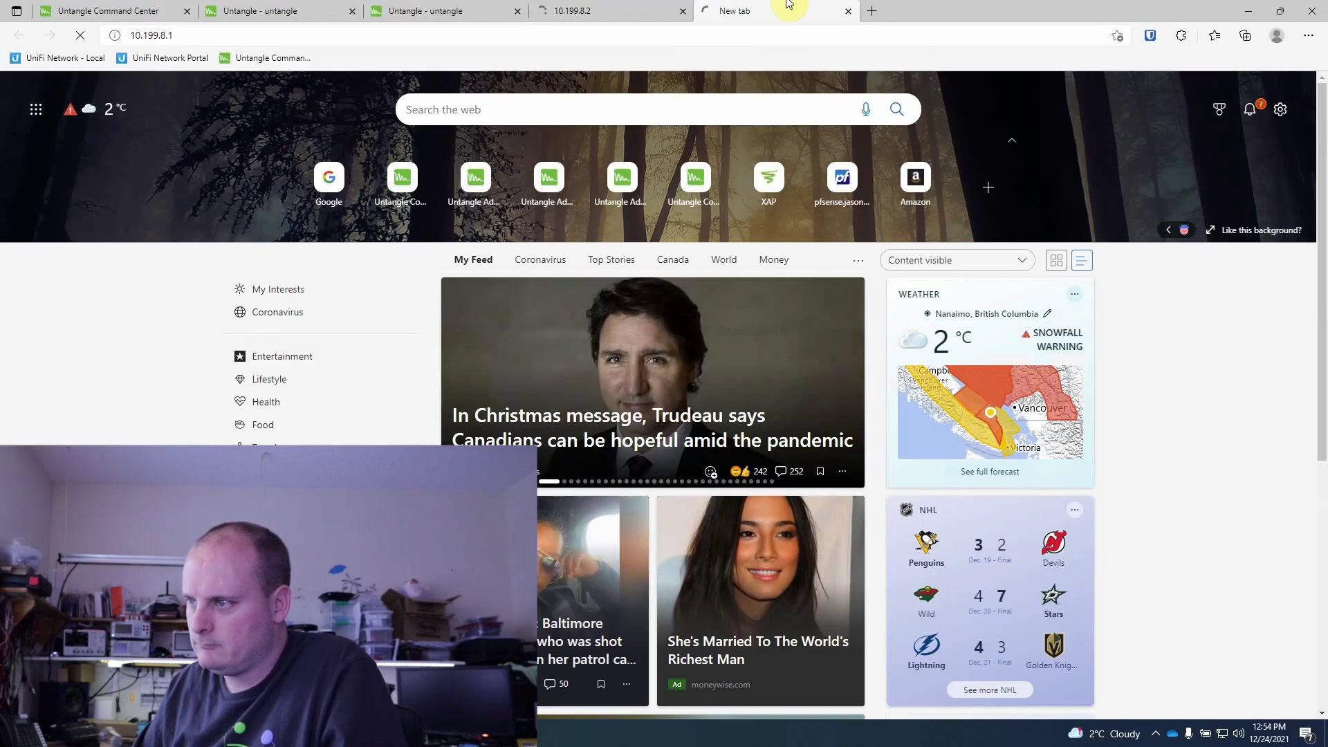
click(849, 12)
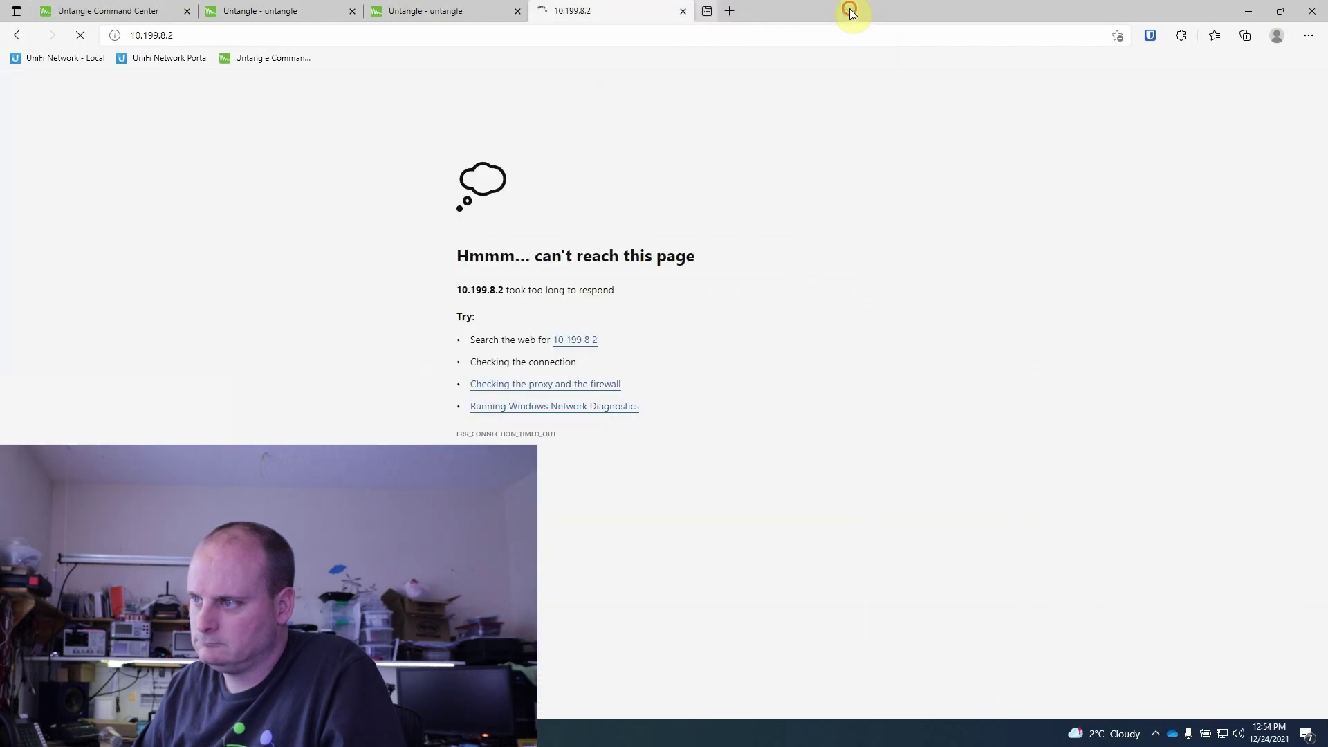
- Copy the 192.168.8.1 address from the network notes and start a new browser tab
key(alt+Tab)
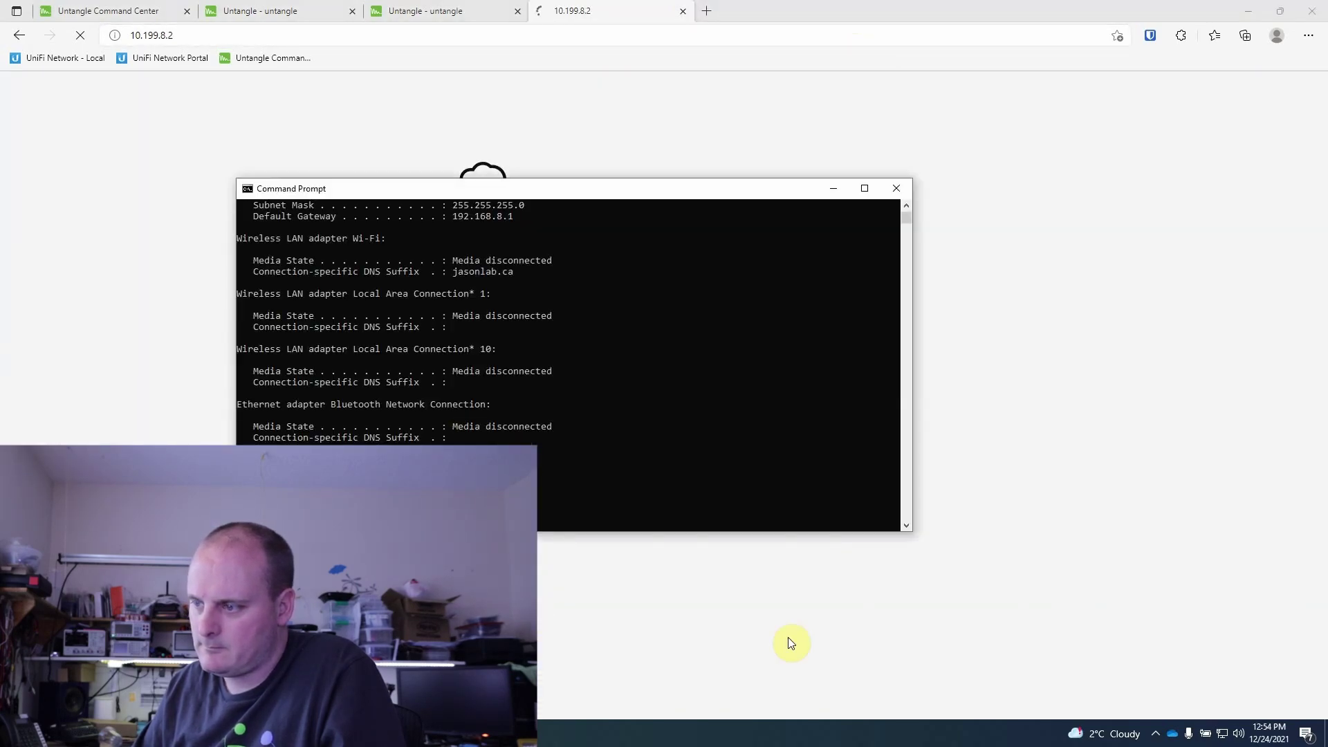
click(768, 679)
key(alt+Tab)
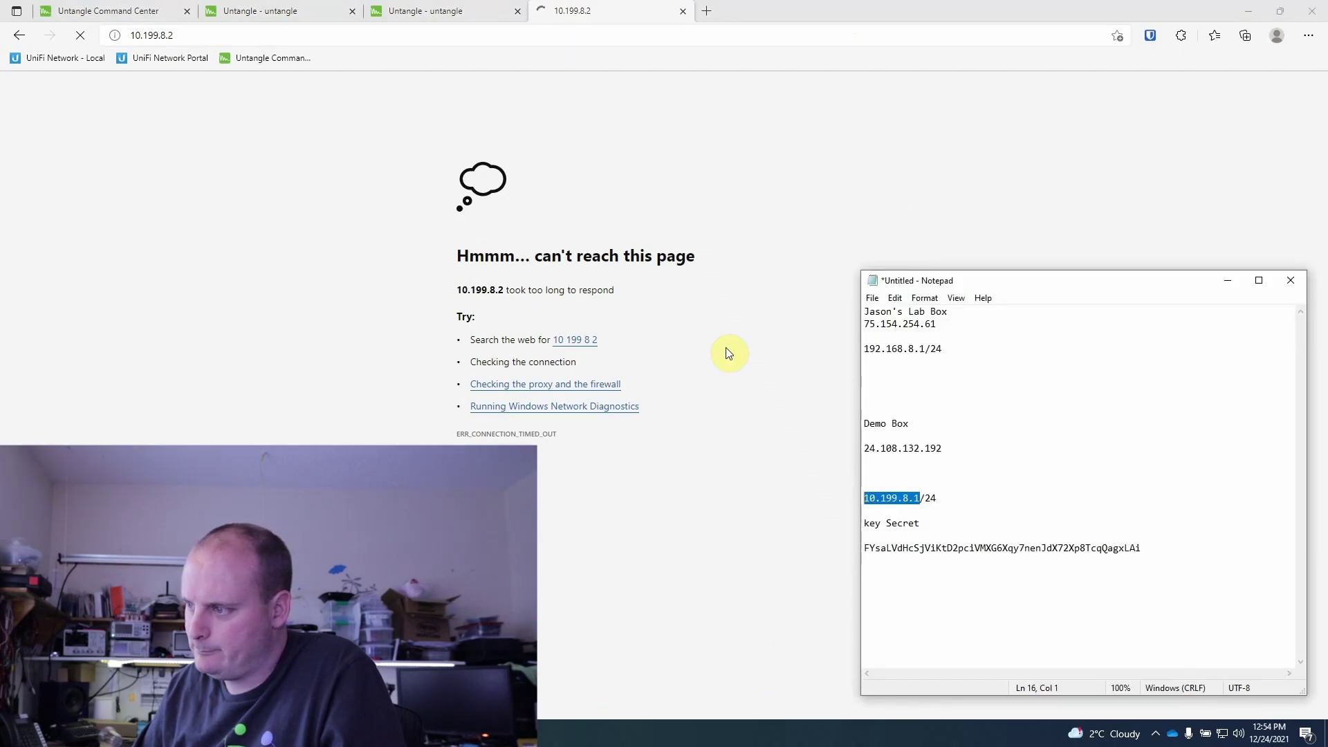
drag(926, 349, 869, 349)
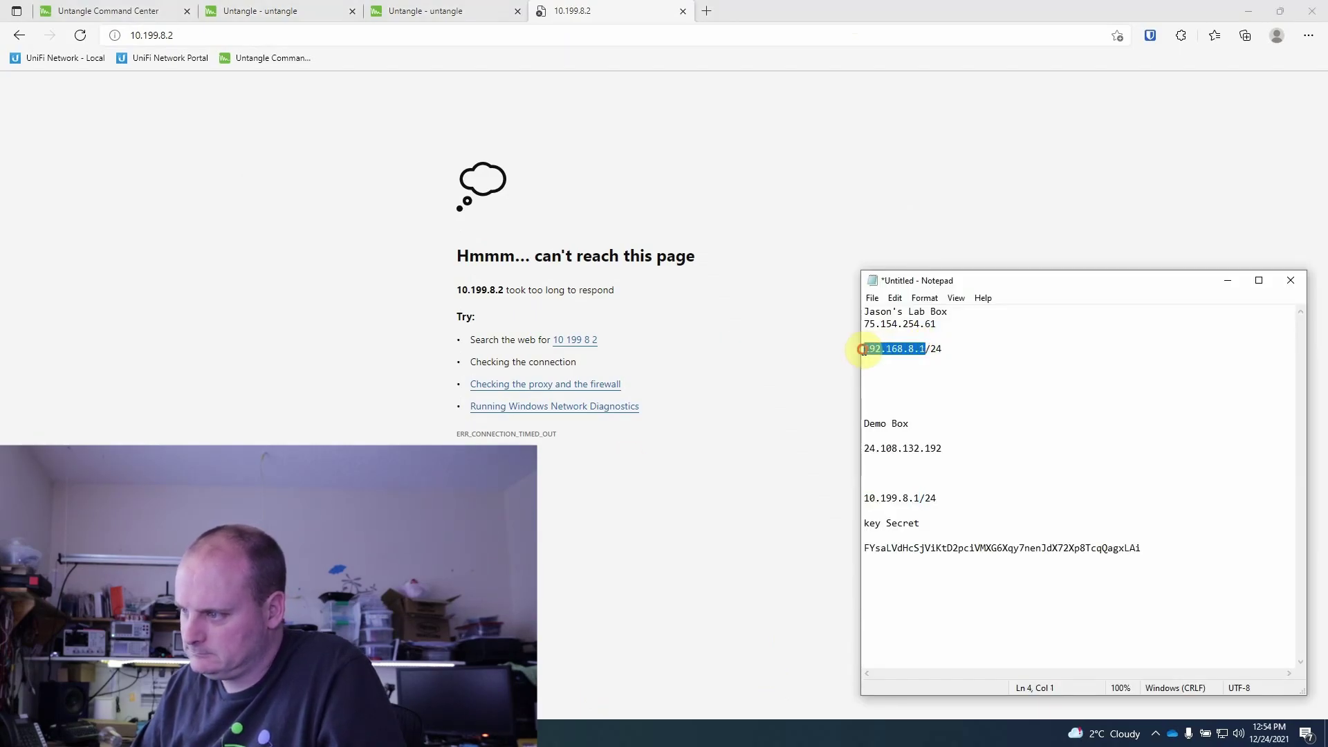
click(706, 10)
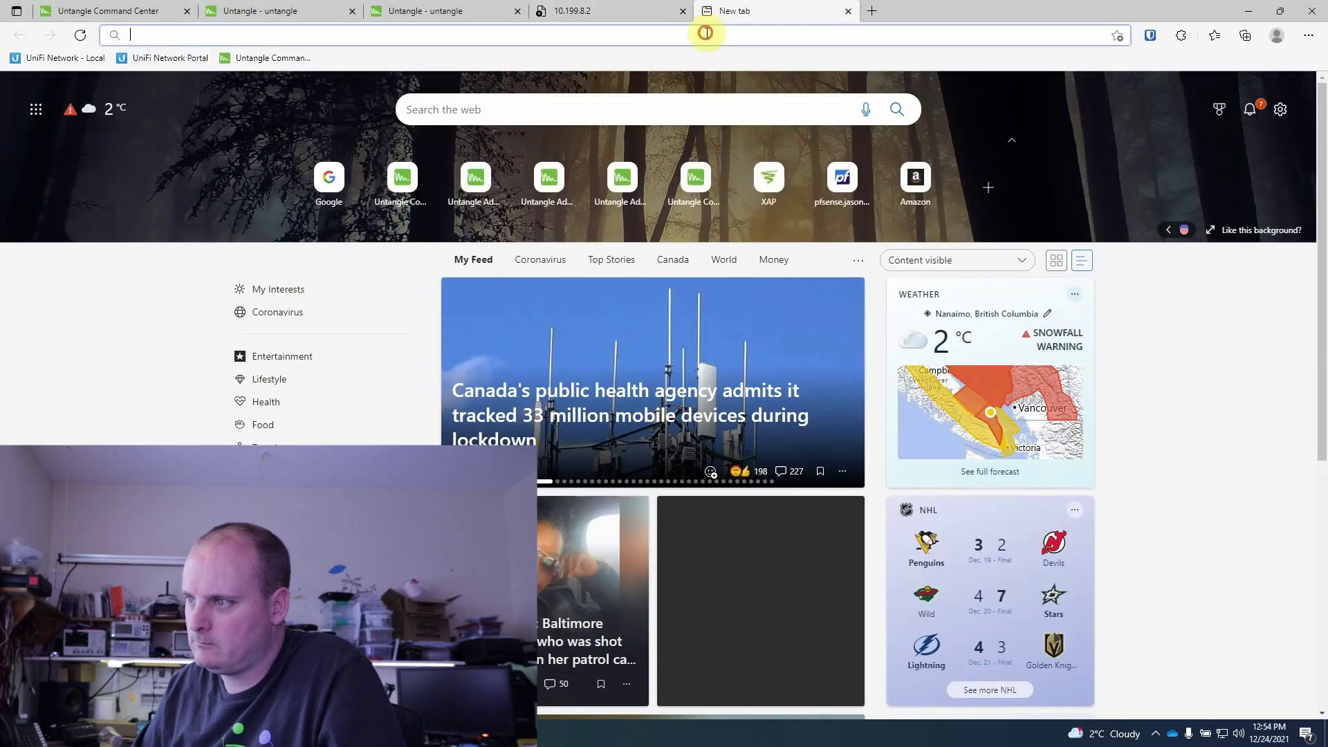
- Load 192.168.8.1, bypass the certificate warning and sign in with the admin password
text(192.168.8.1)
key(Return)
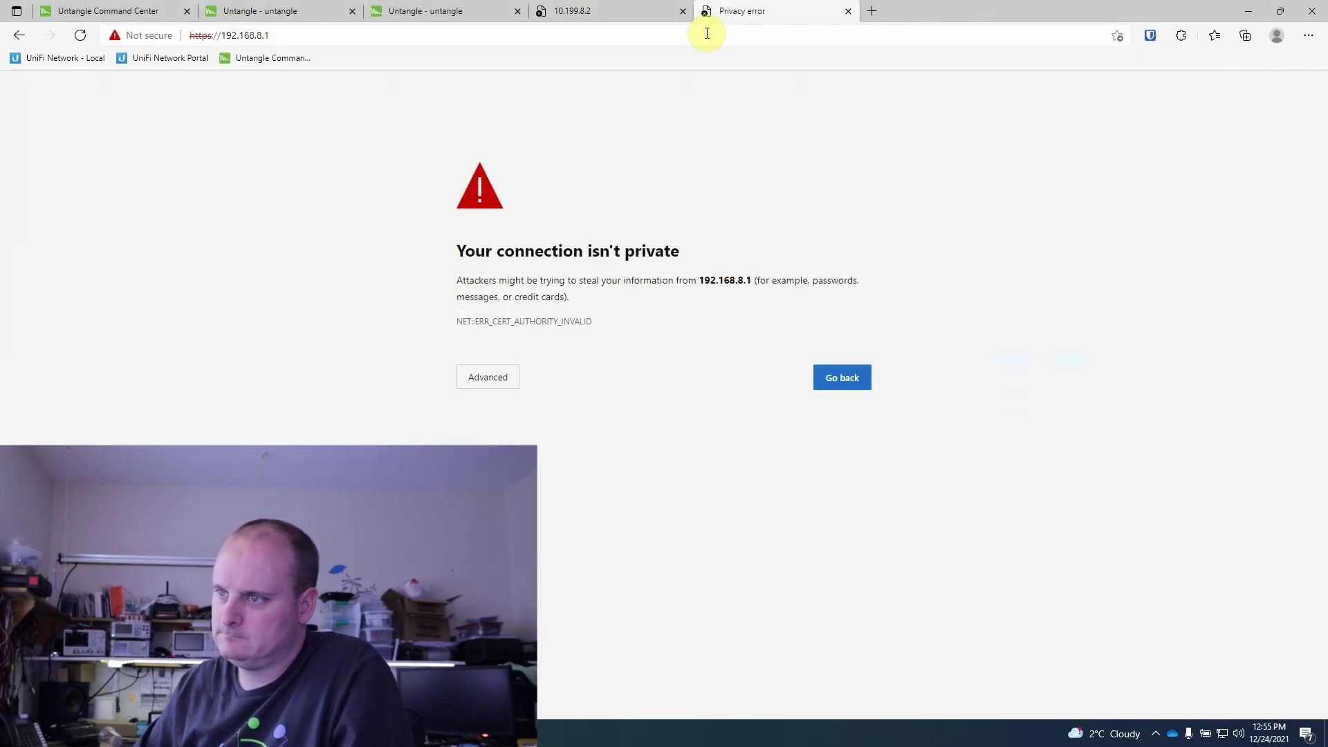
click(497, 379)
click(567, 485)
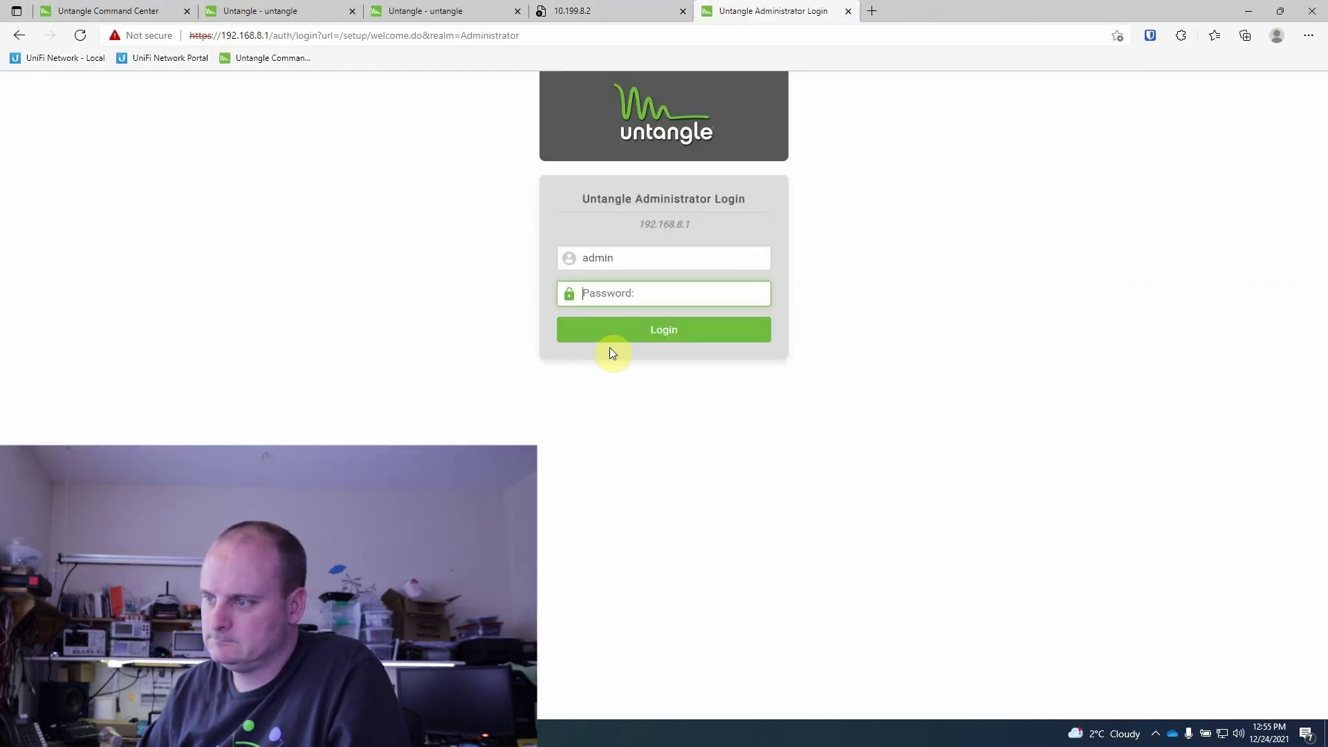
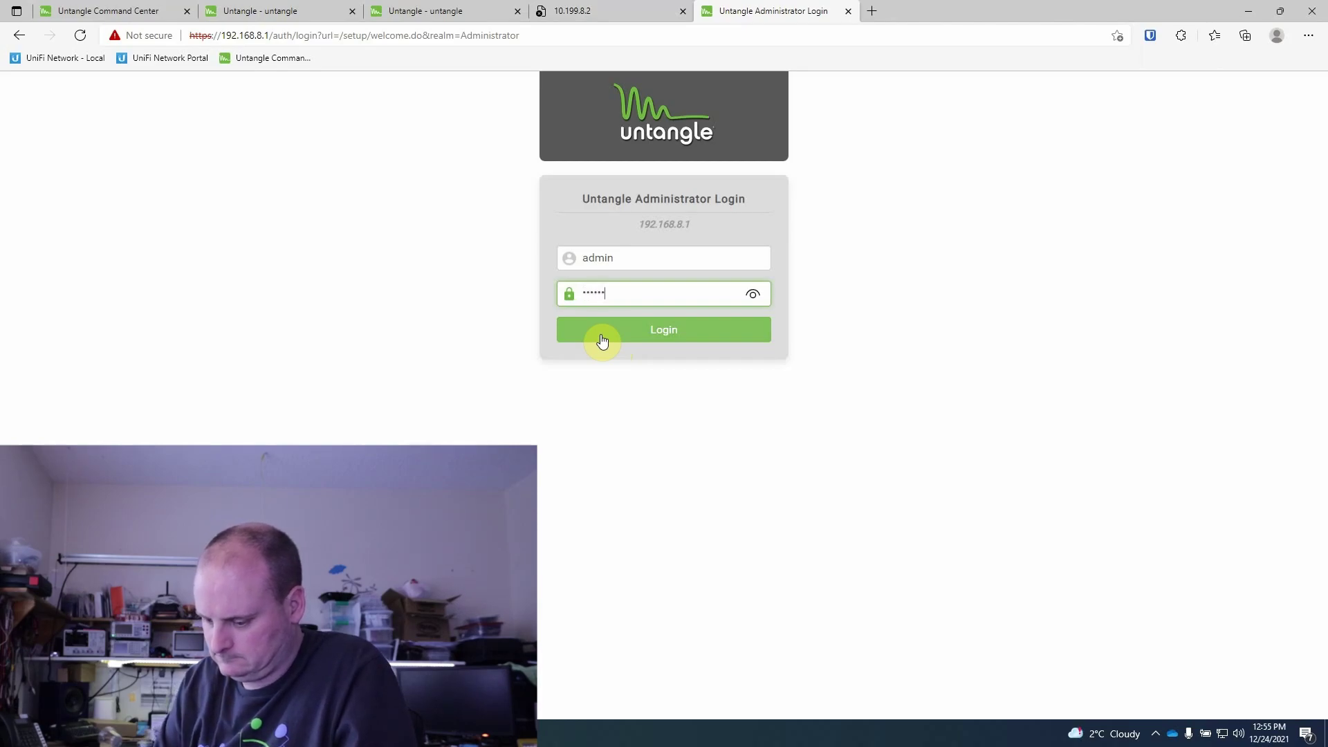
click(602, 341)
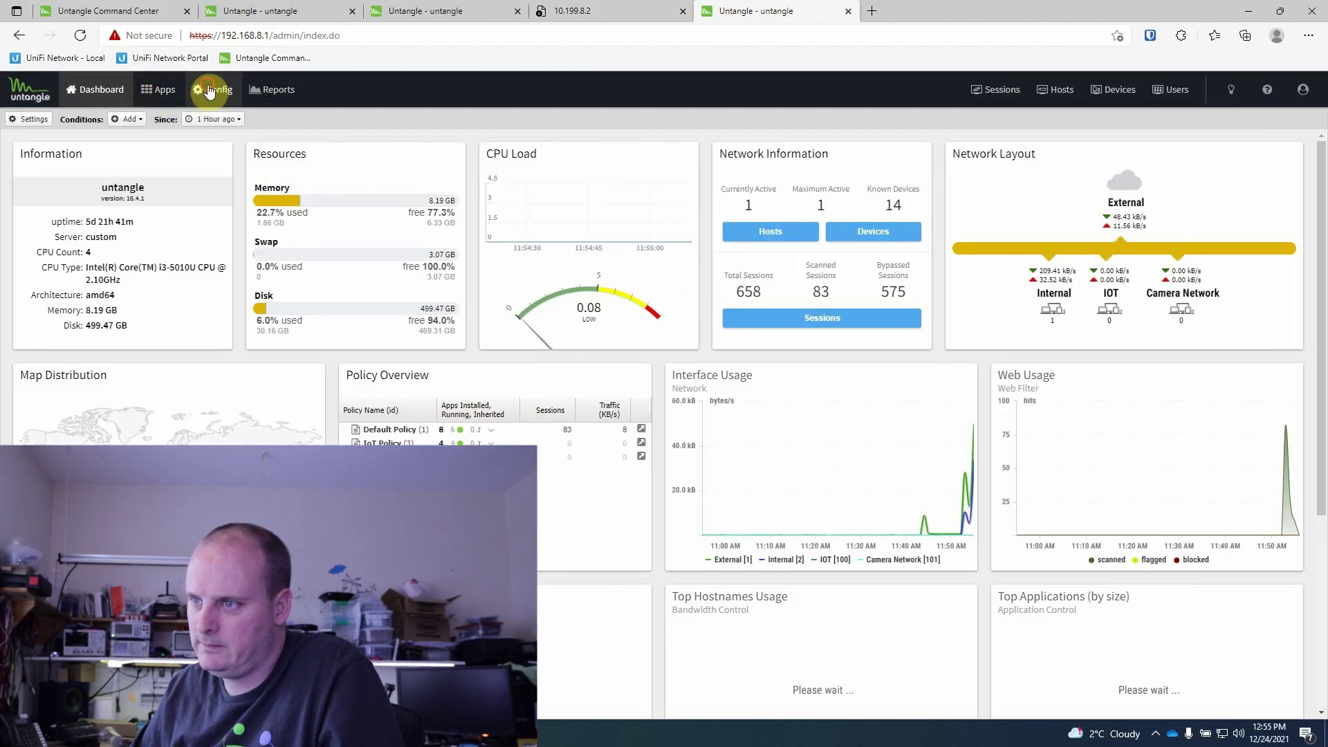
- Check in the IPsec VPN app that the Ipsec to Test tunnel is Active
click(210, 90)
click(159, 89)
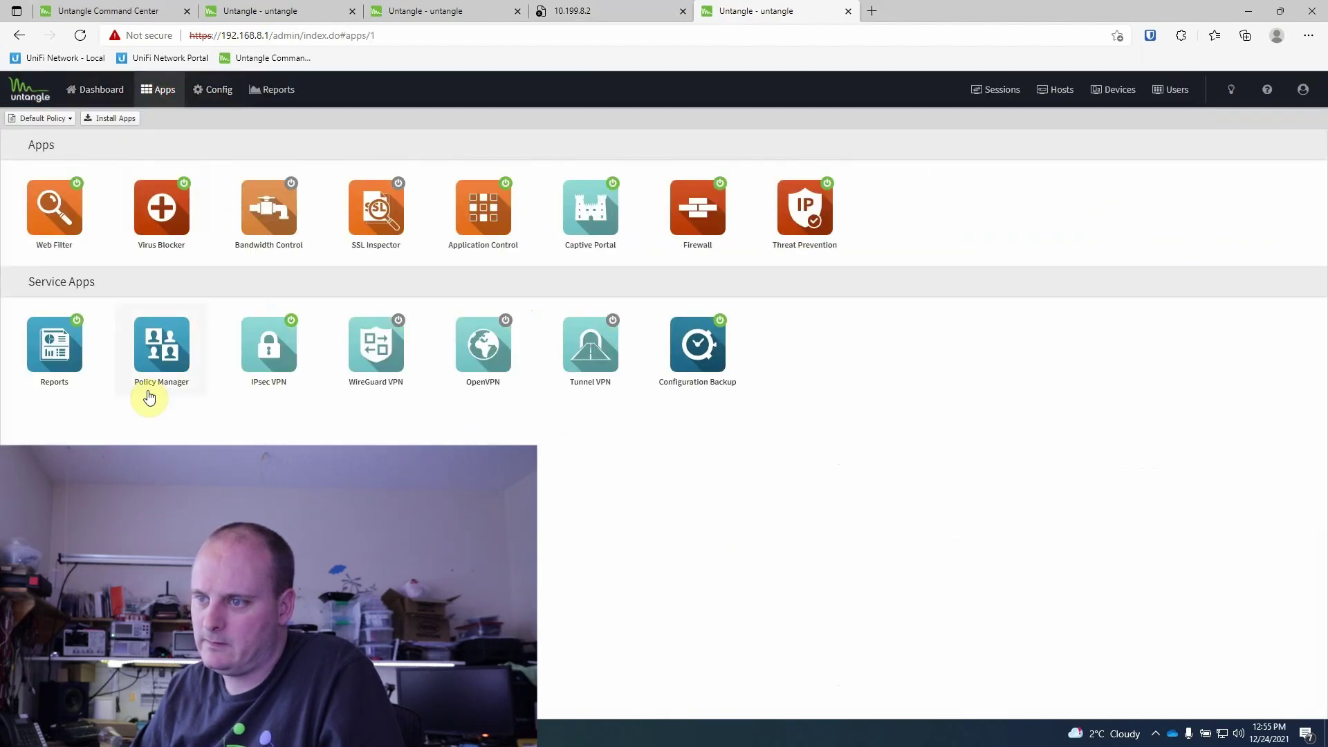
click(266, 345)
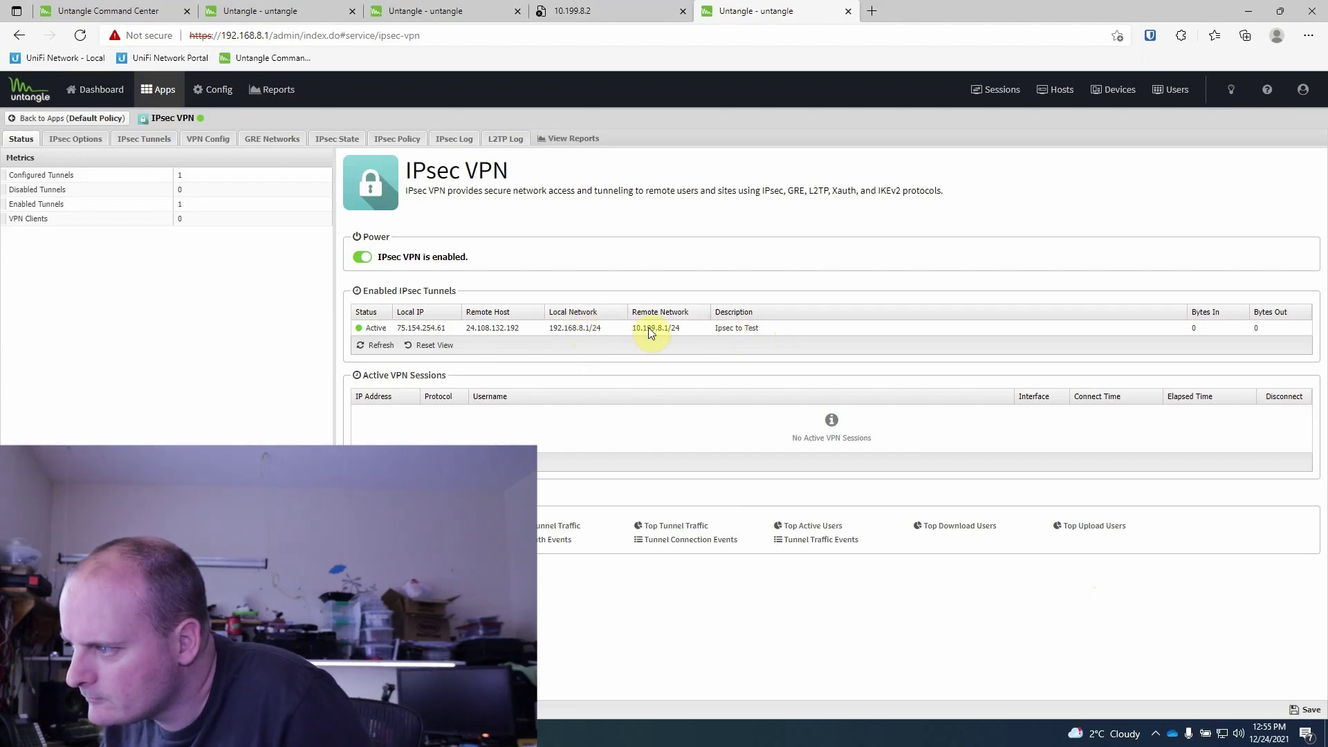
click(428, 22)
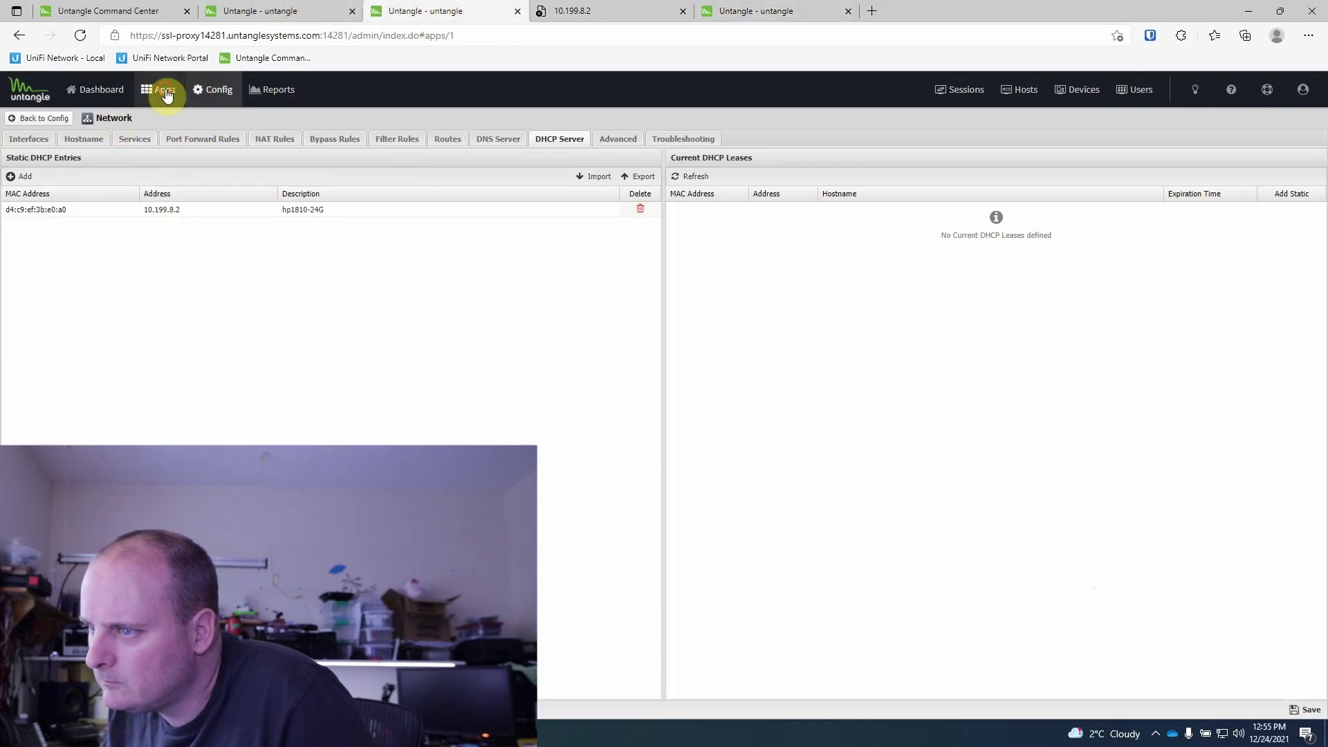
- Open the Ipsec to Lab Box tunnel for editing in the IPsec VPN tunnel list
click(166, 95)
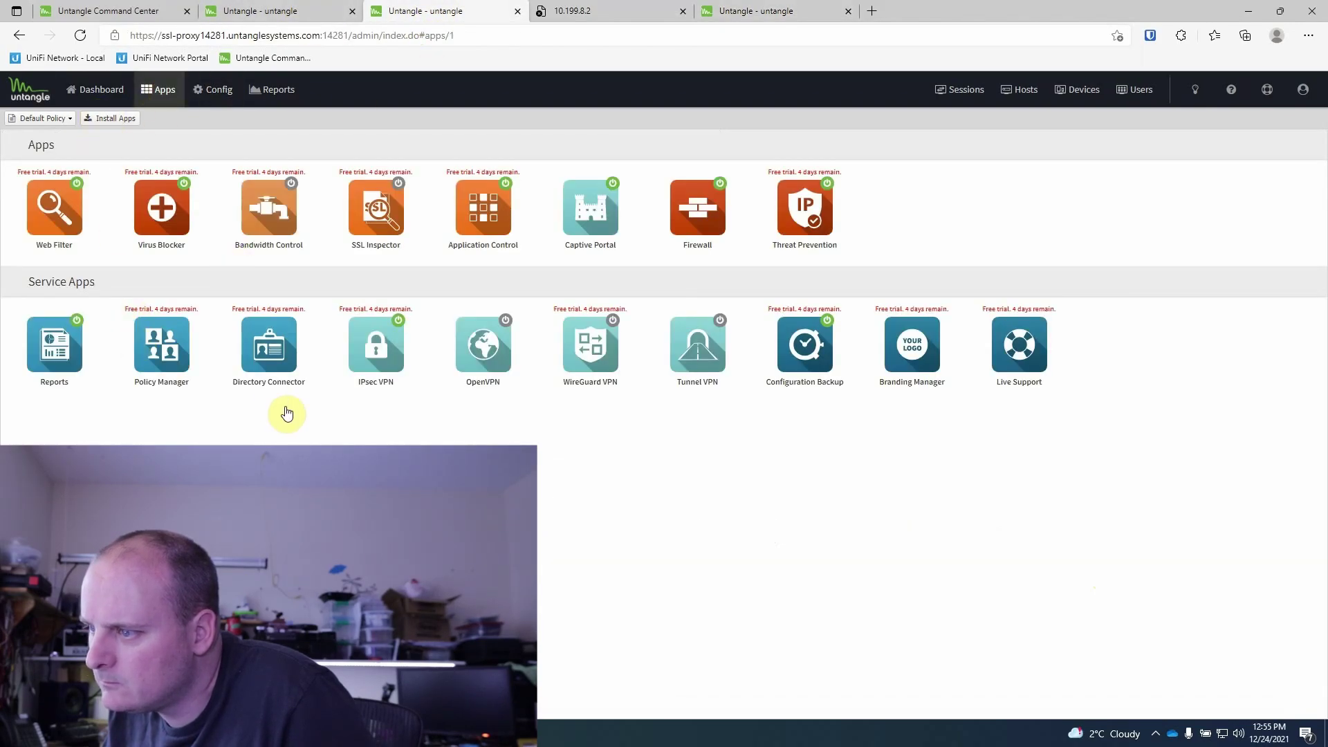
click(366, 362)
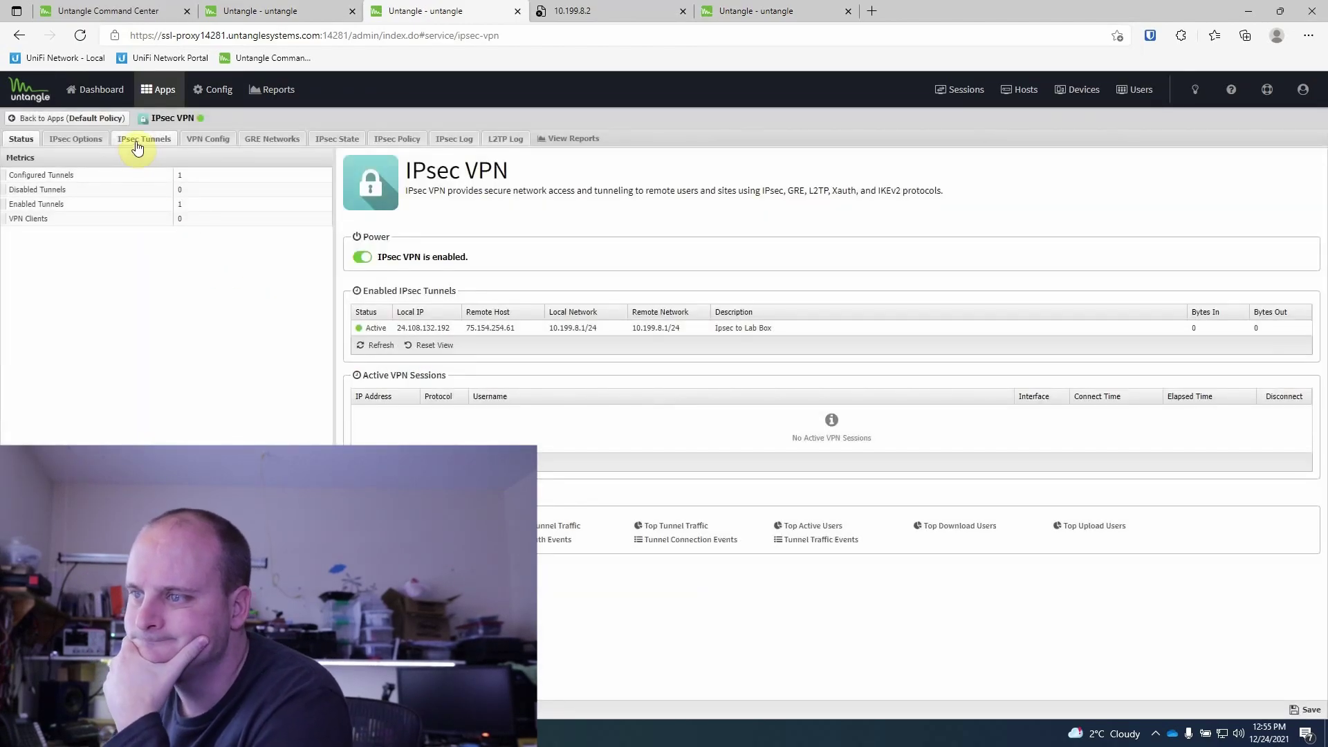
click(137, 142)
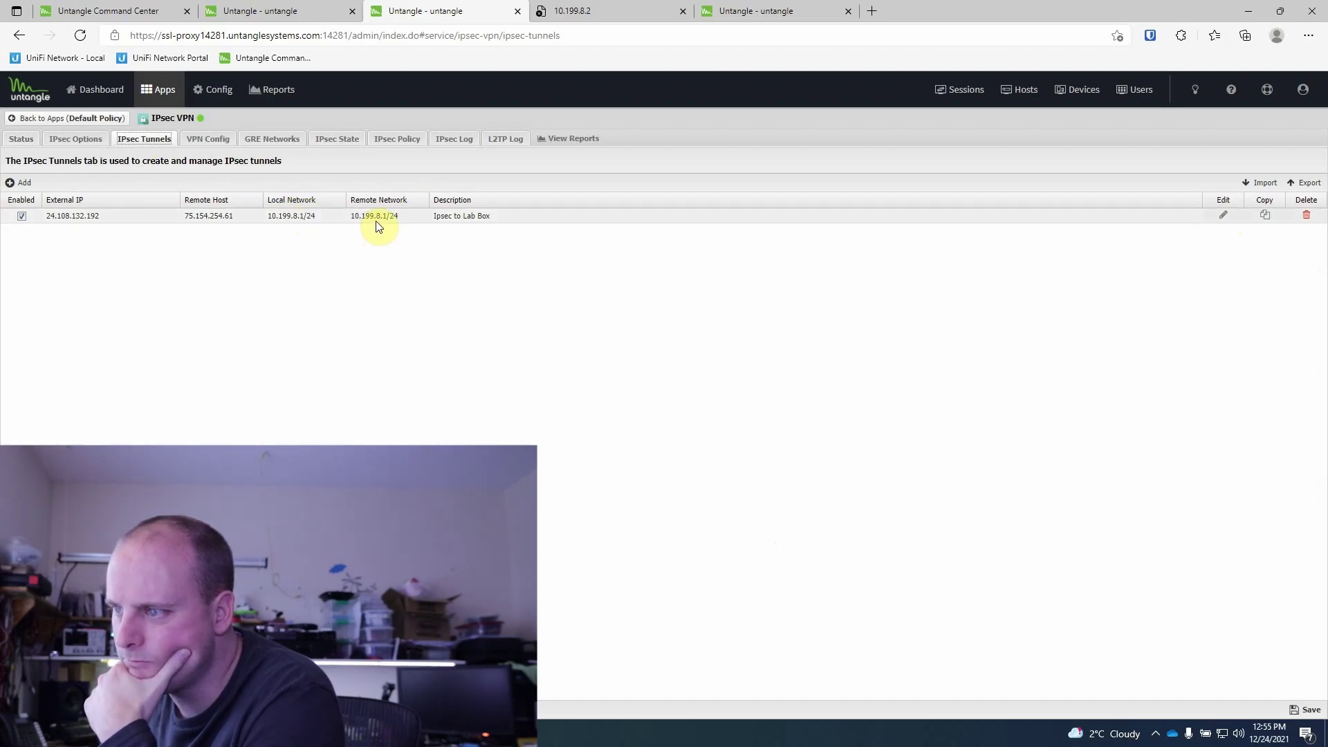
click(1223, 215)
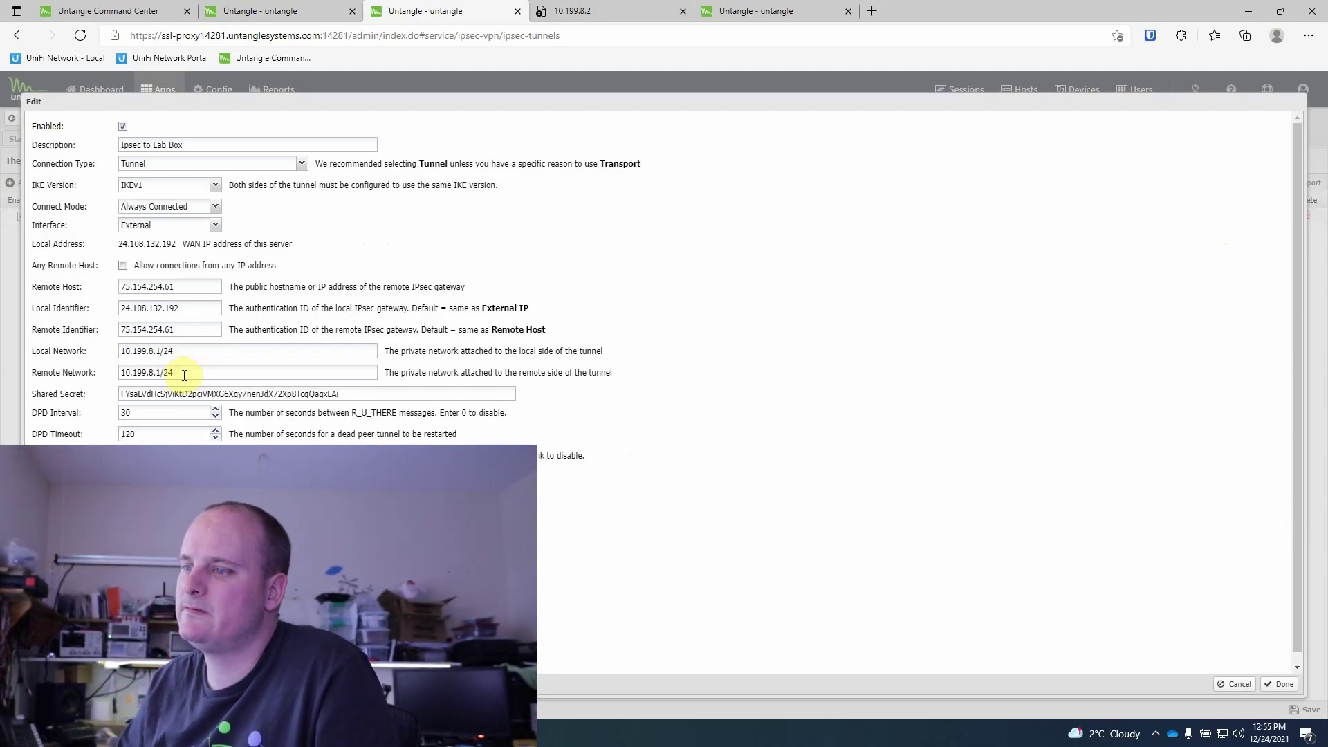
- Replace the remote network 10.199.8.1/24 with 192.168.8.1/24 from the notes and save
key(alt+Tab)
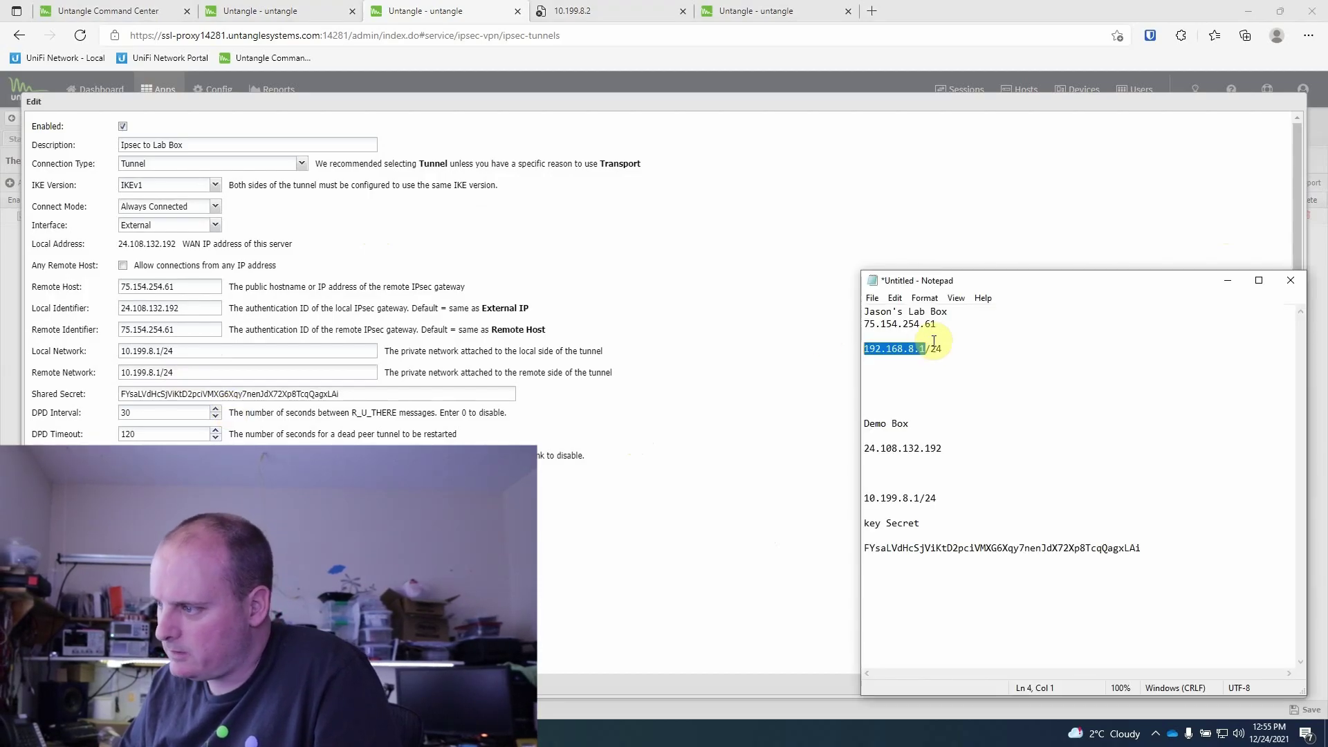
drag(945, 349, 862, 350)
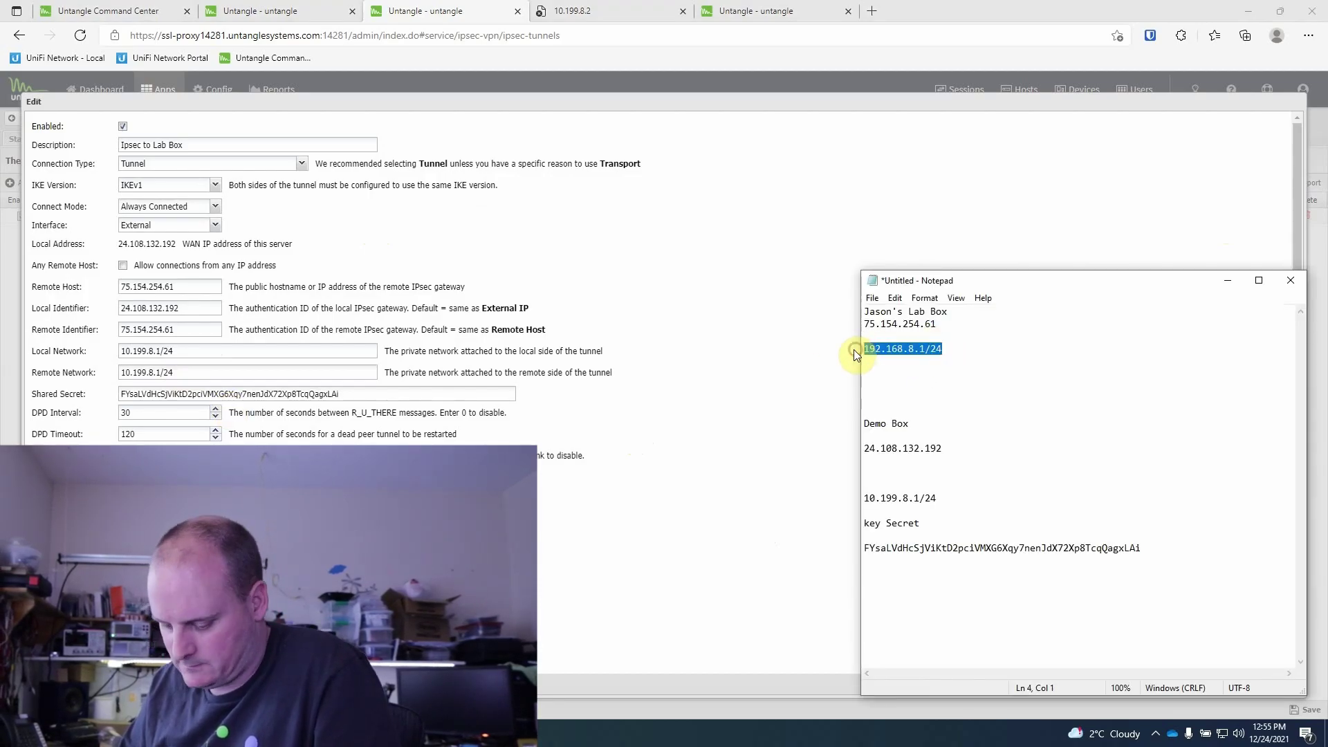
click(189, 372)
key(ctrl+a)
text(192.168.8.1/24)
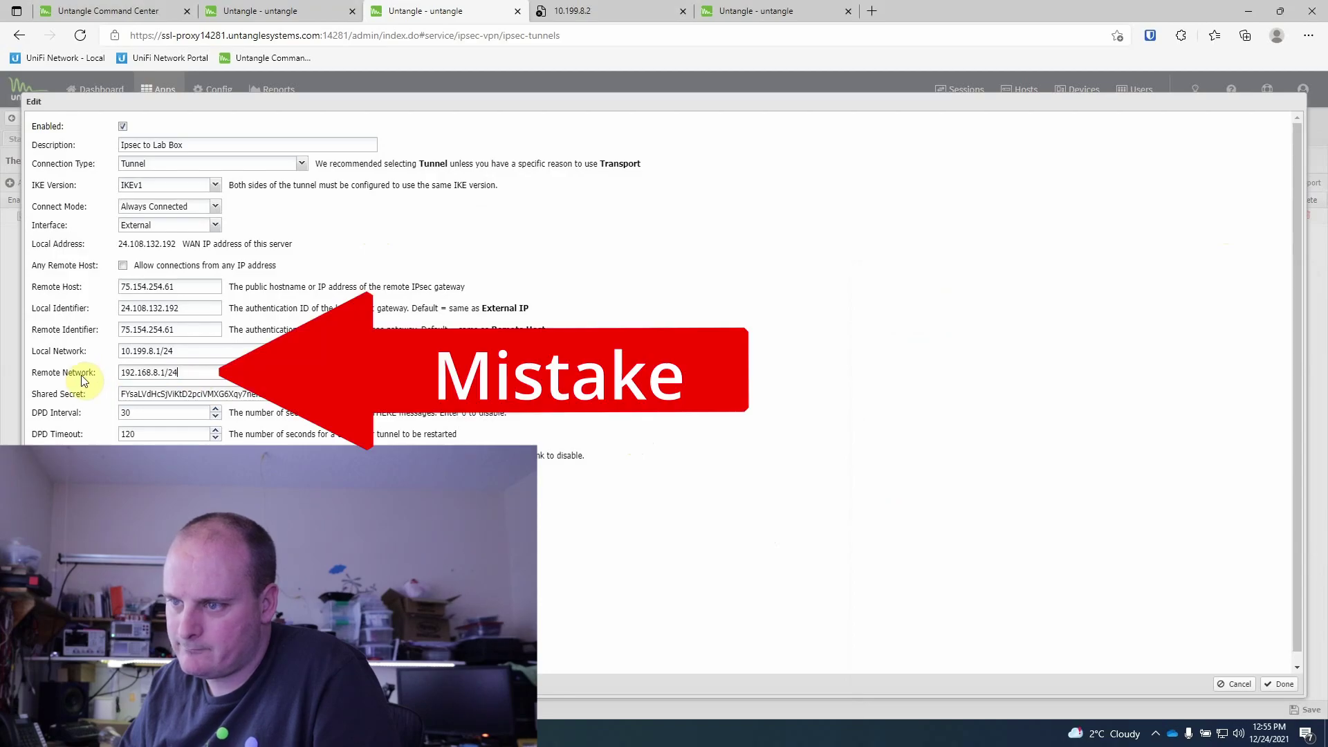
scroll(1132, 671, down, 1)
click(1277, 684)
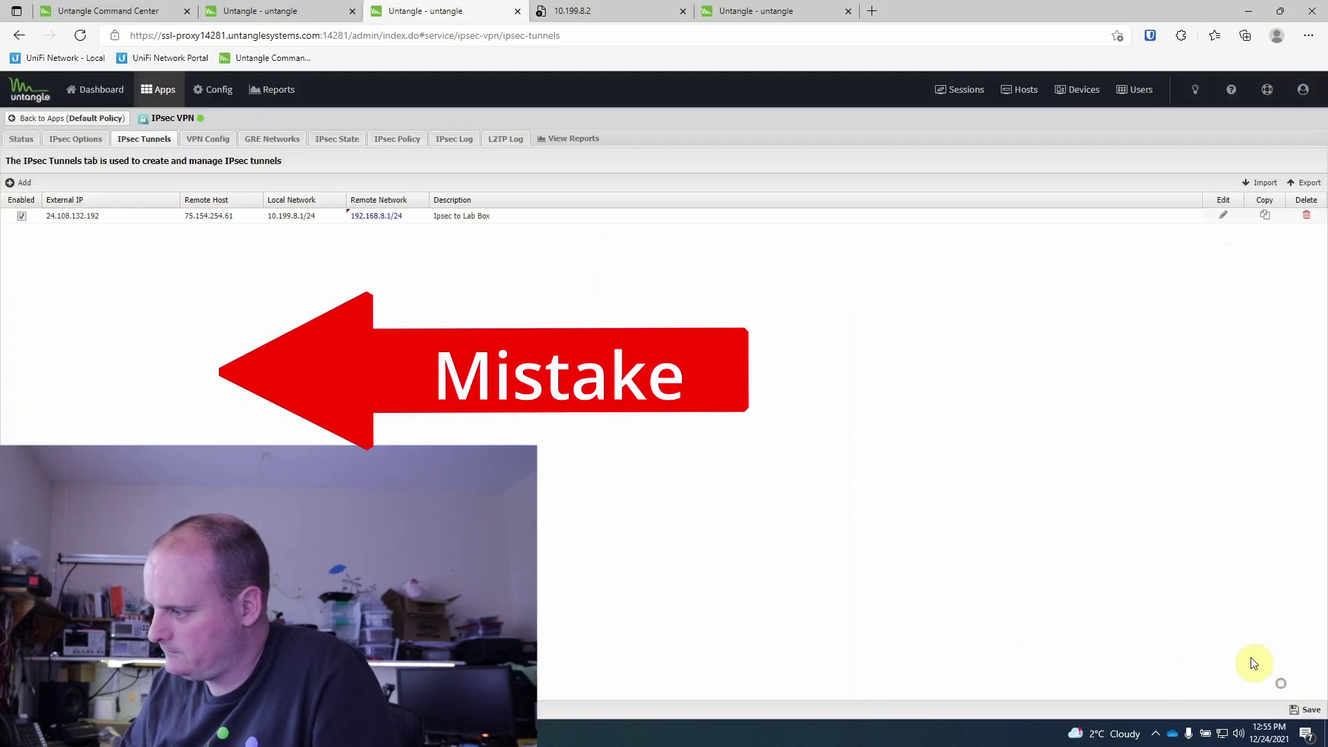
click(1307, 709)
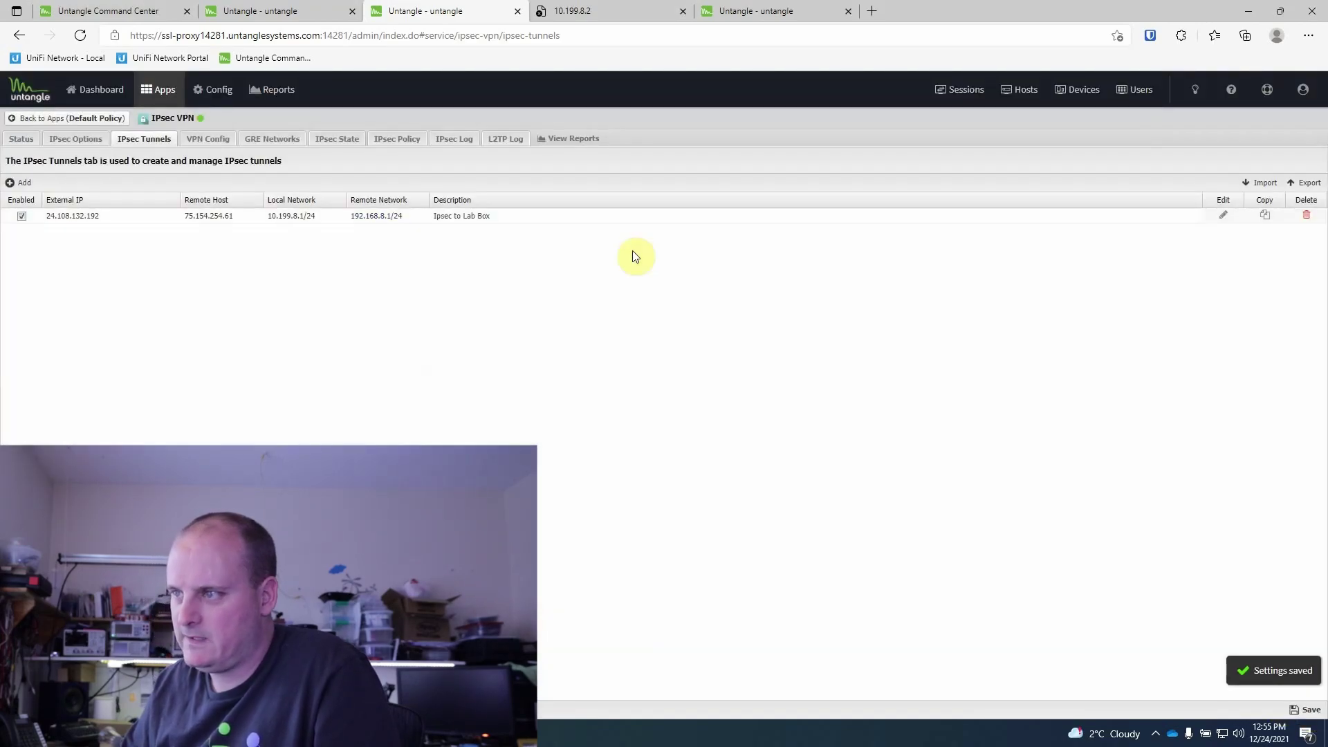
click(90, 89)
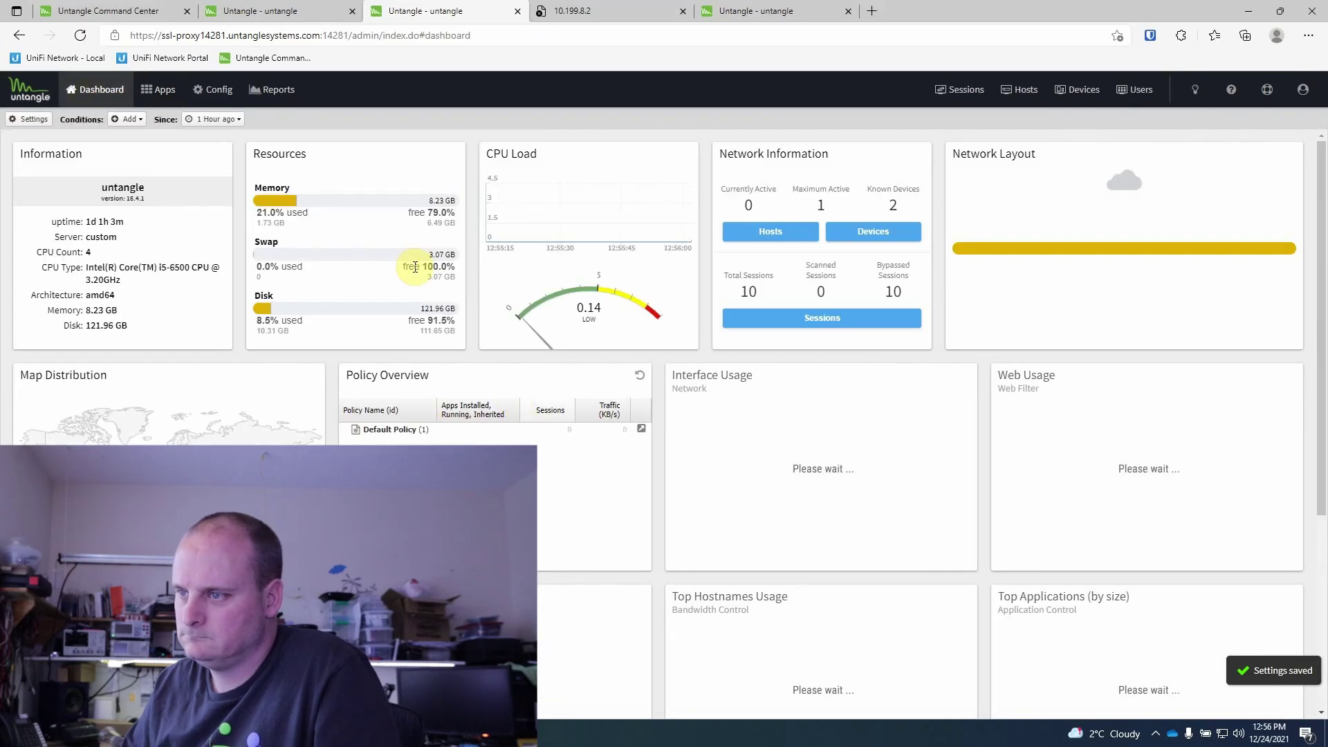
- Verify IPsec tunnel Bytes In/Out, then reload 10.199.8.2 and log into the HP switch
click(156, 89)
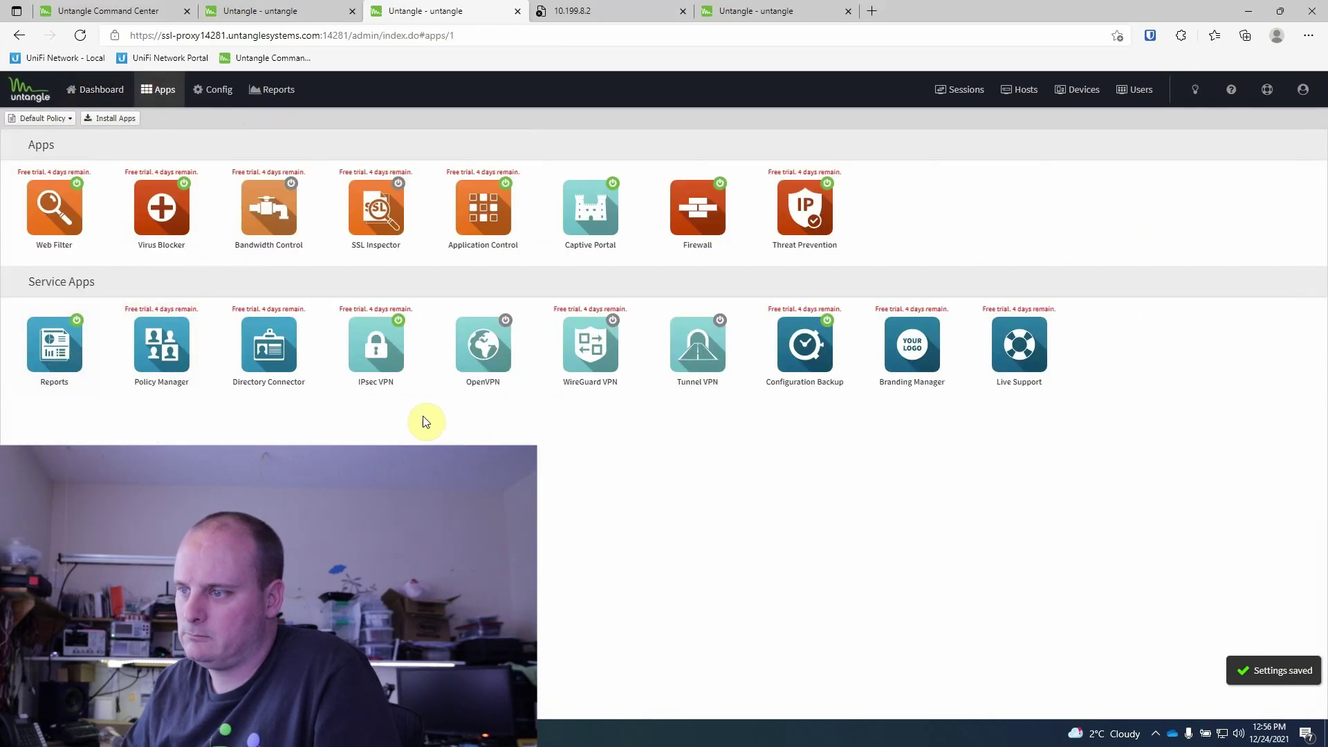
click(398, 357)
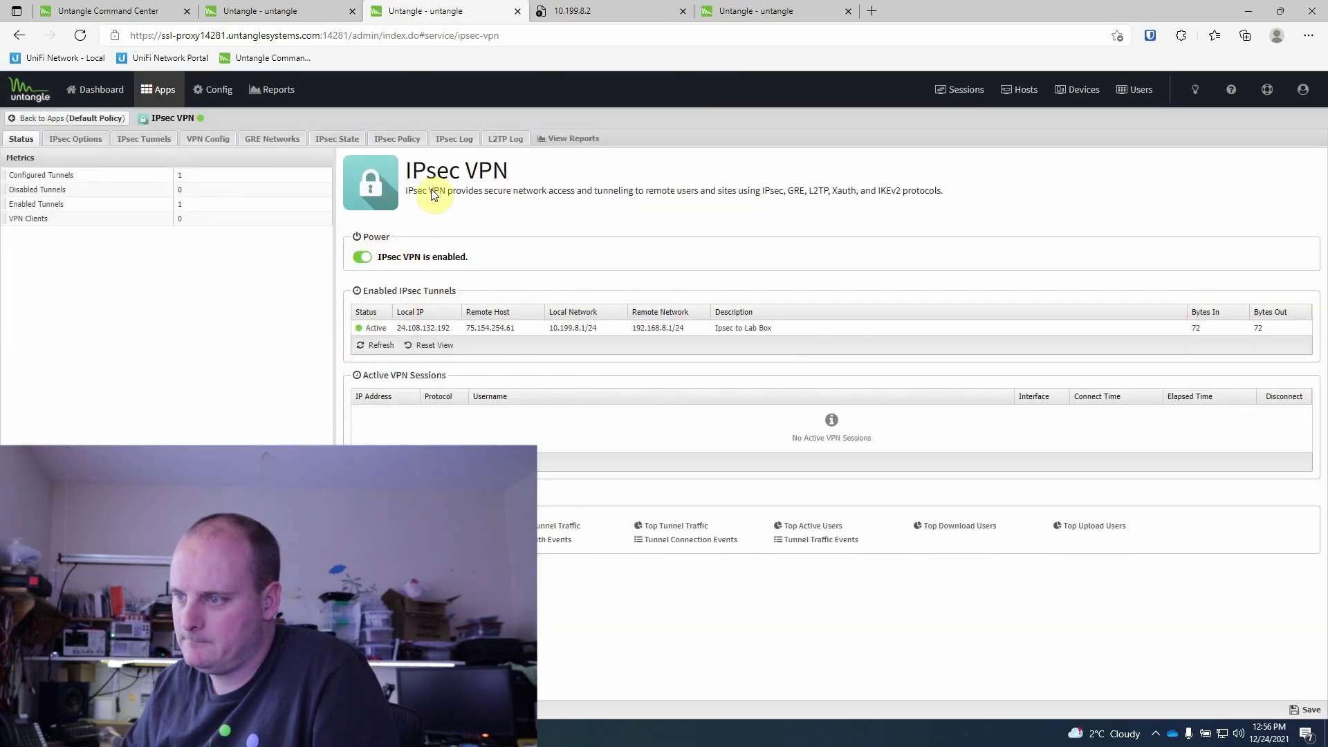
click(568, 10)
click(341, 39)
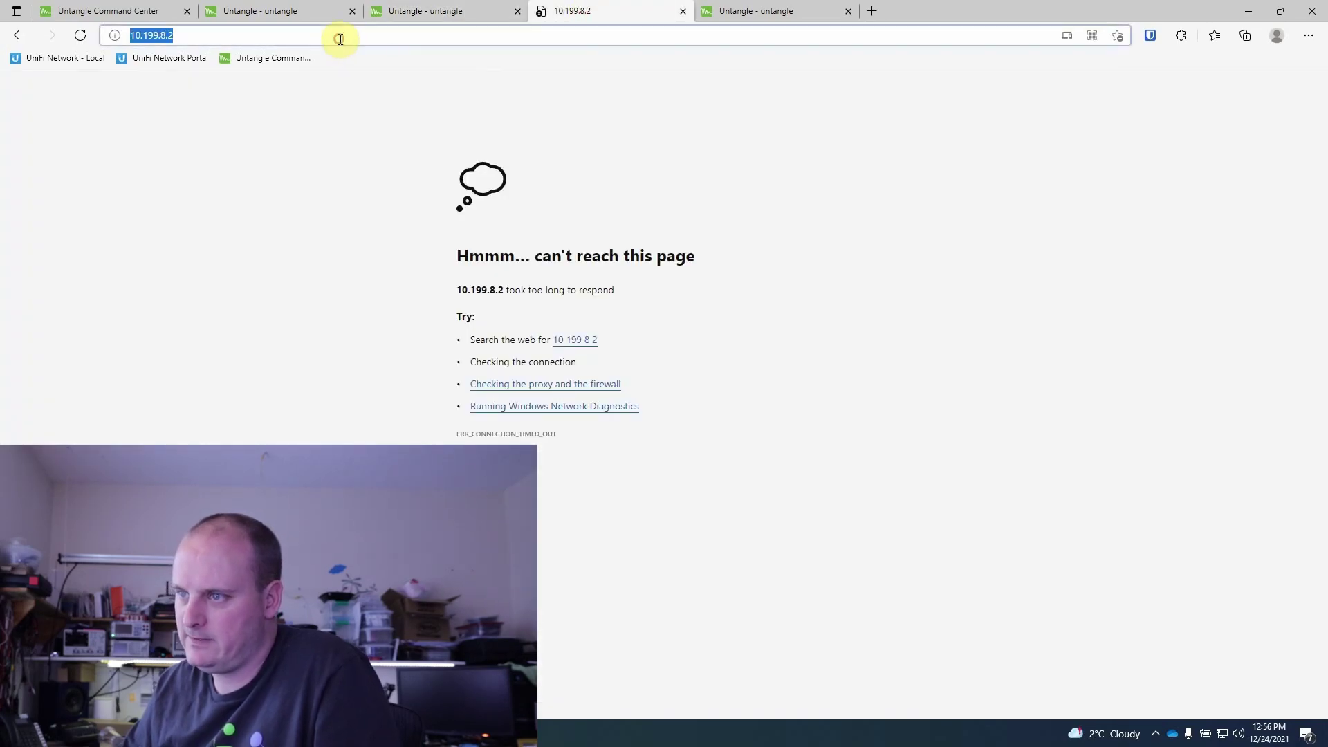
key(Return)
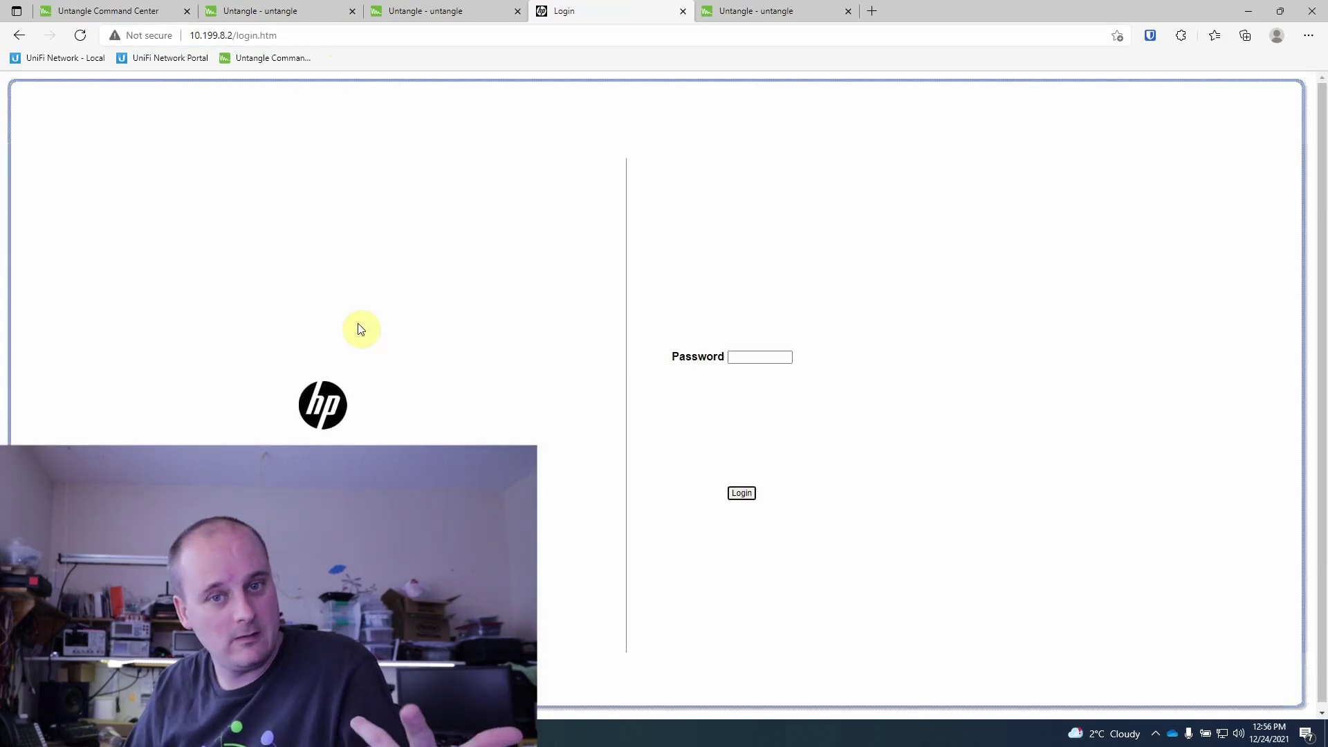
click(761, 356)
click(742, 493)
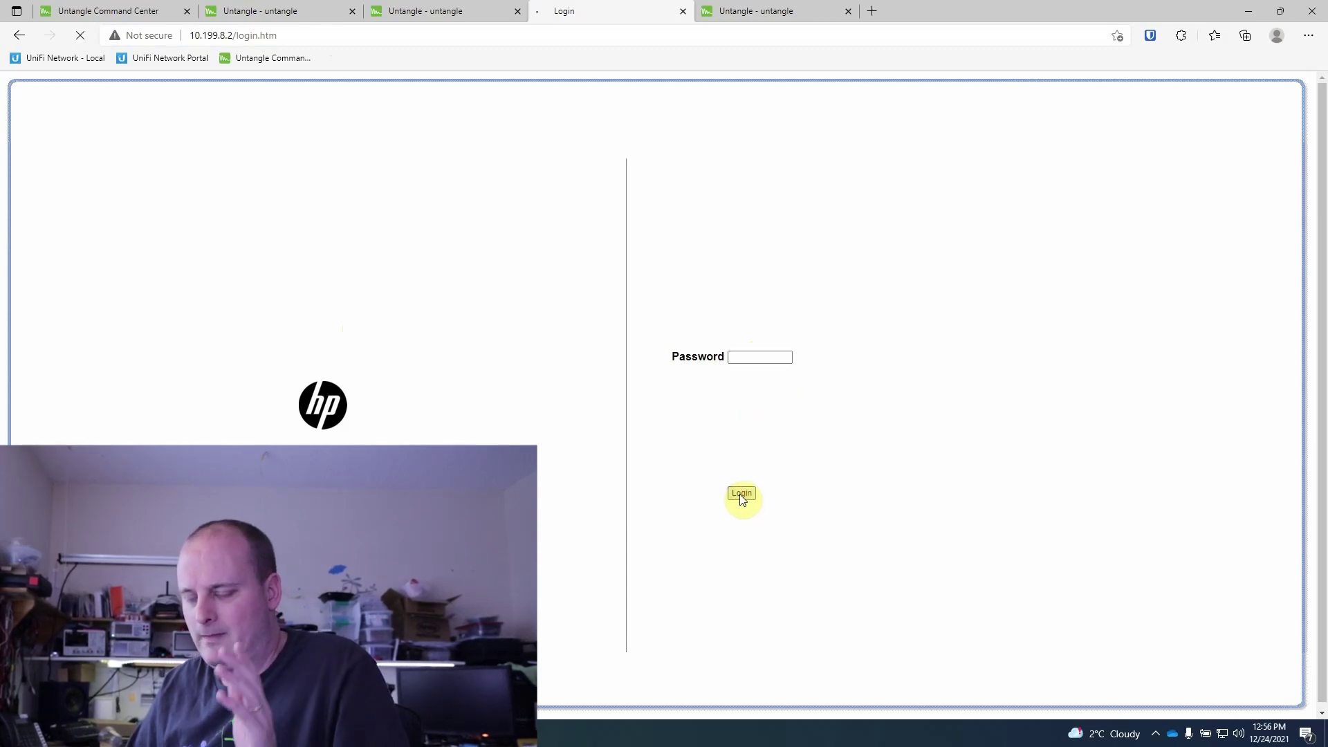